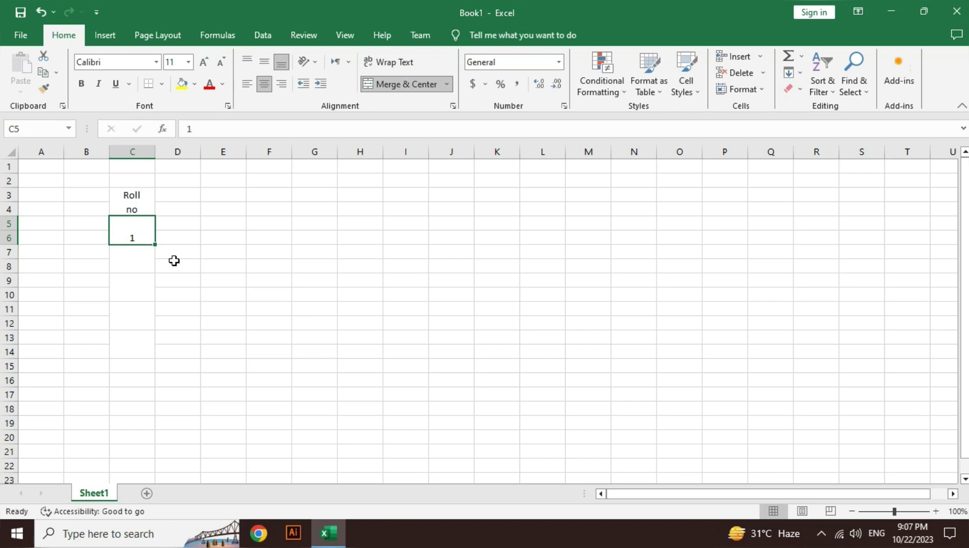
# Fill roll numbers down to 5 in column C, then merge and centre D3:E4 and repeat that merge down to row 14.
pyautogui.moveTo(157, 247); pyautogui.dragTo(157, 358)
pyautogui.moveTo(191, 195); pyautogui.dragTo(214, 203)
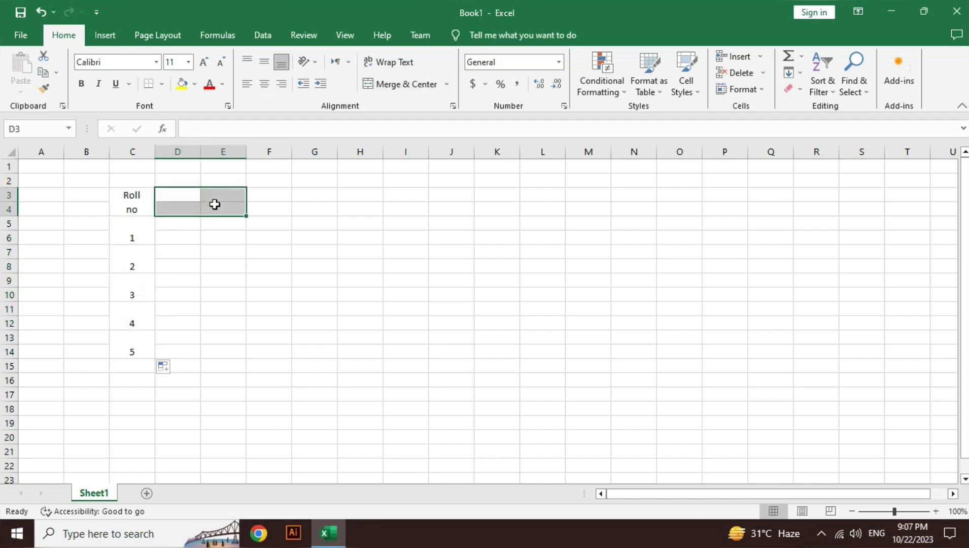
pyautogui.click(390, 85)
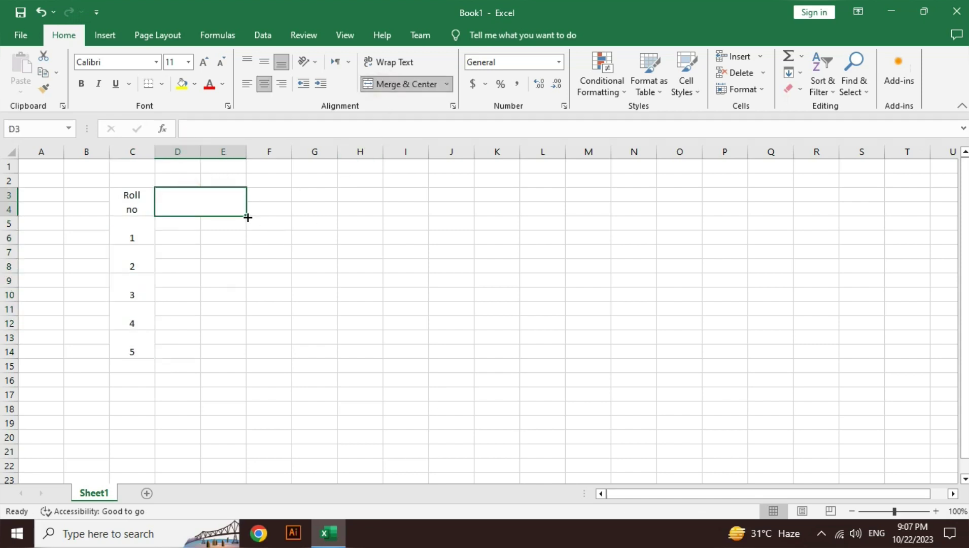
pyautogui.moveTo(248, 217); pyautogui.dragTo(246, 344)
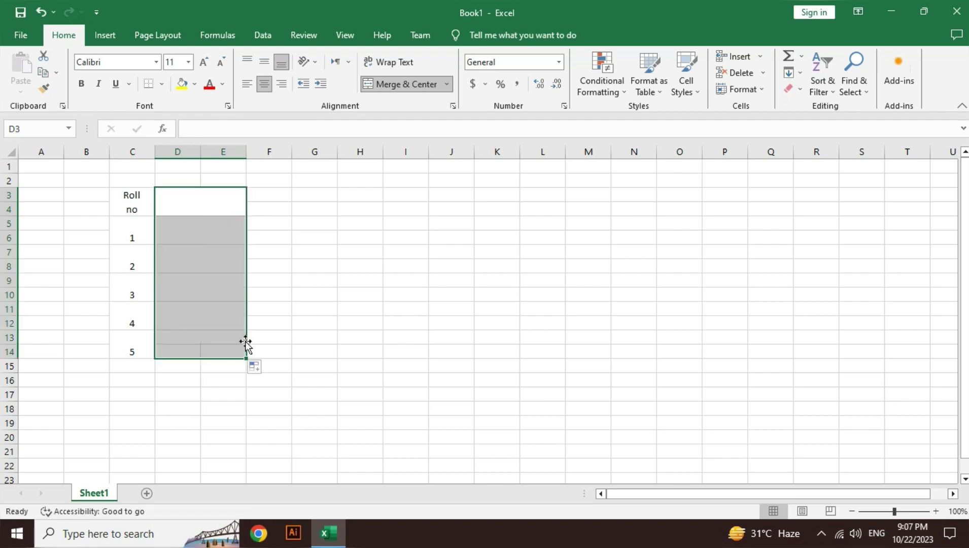
# Enter the heading Name in the merged cell D3 and list the five students' first names beneath it.
pyautogui.click(220, 204)
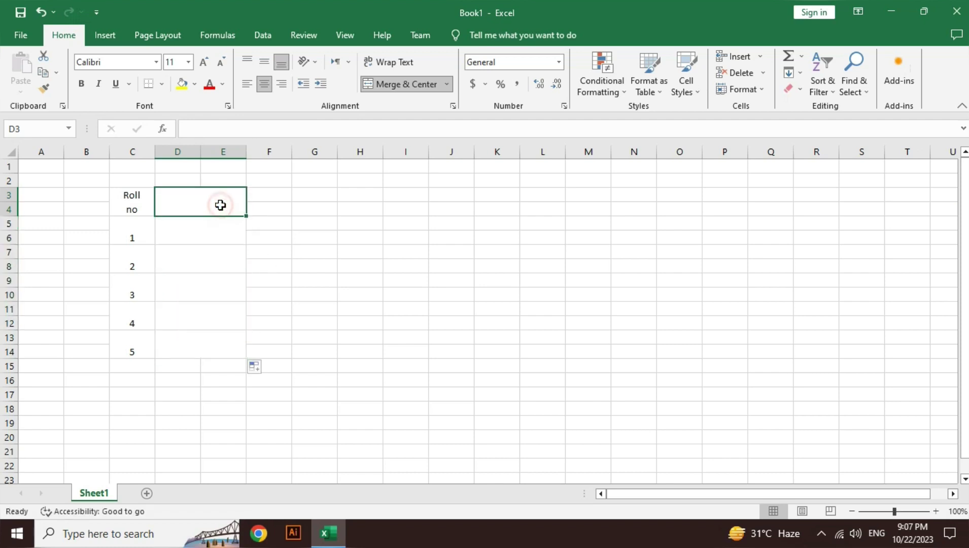
pyautogui.write('Name')
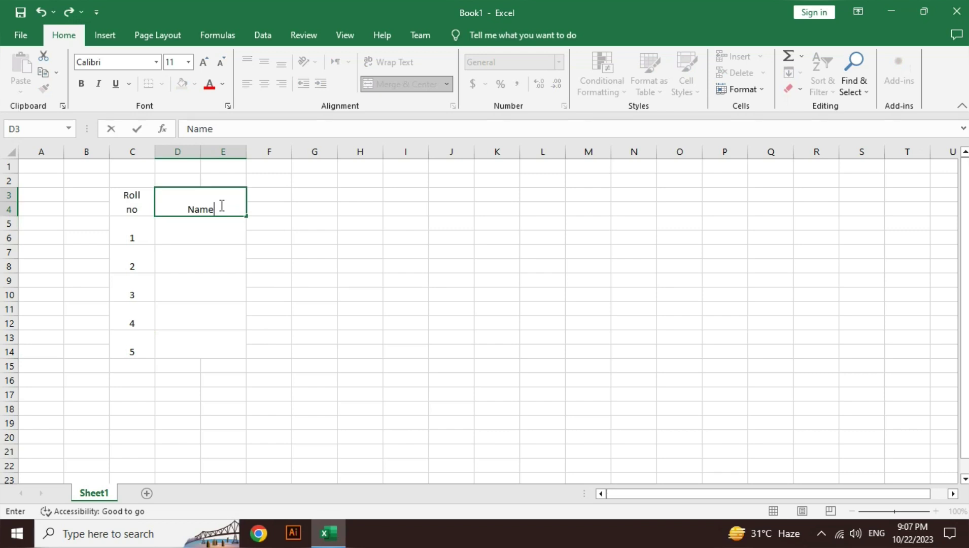
pyautogui.press('Return')
pyautogui.write('Ali')
pyautogui.press('Return')
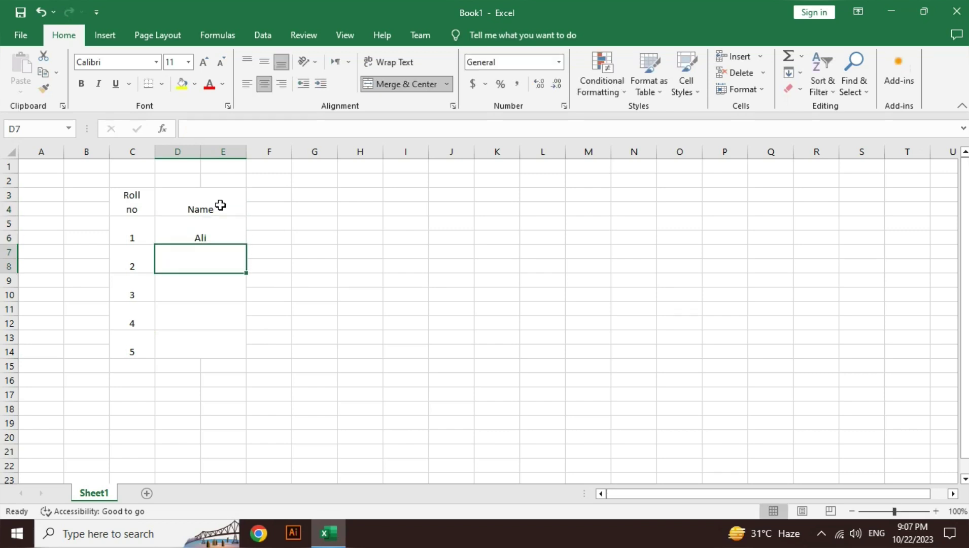
pyautogui.write('Ahmed')
pyautogui.press('Return')
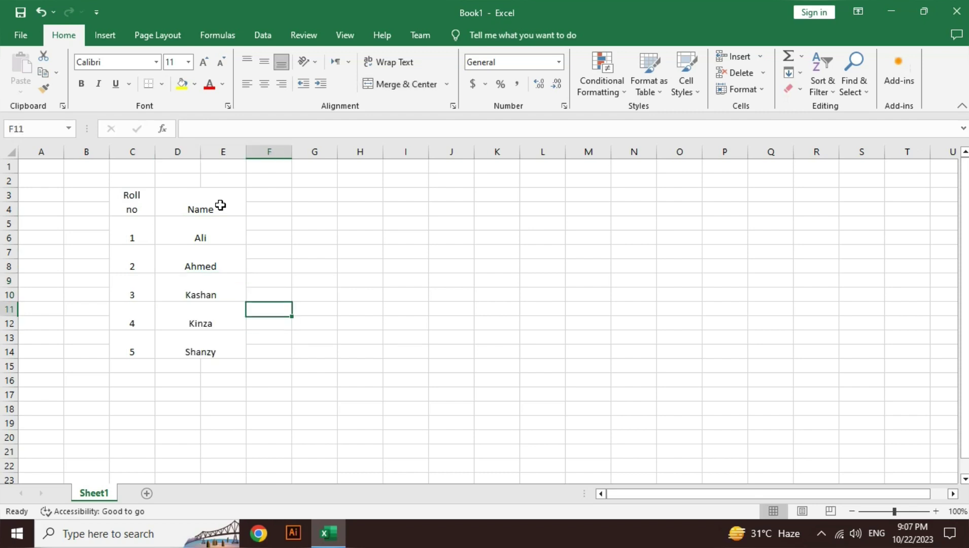
# Narrow column F slightly and apply its width to the columns after it with Format Painter.
pyautogui.press('Up')
pyautogui.press('Up')
pyautogui.press('Up')
pyautogui.press('Up')
pyautogui.press('Up')
pyautogui.press('Up')
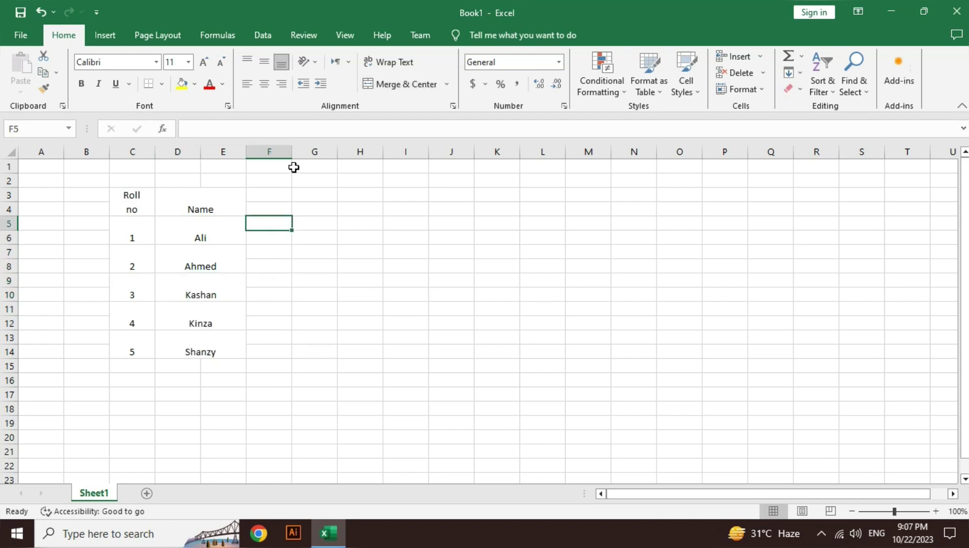
pyautogui.click(273, 151)
pyautogui.click(302, 152)
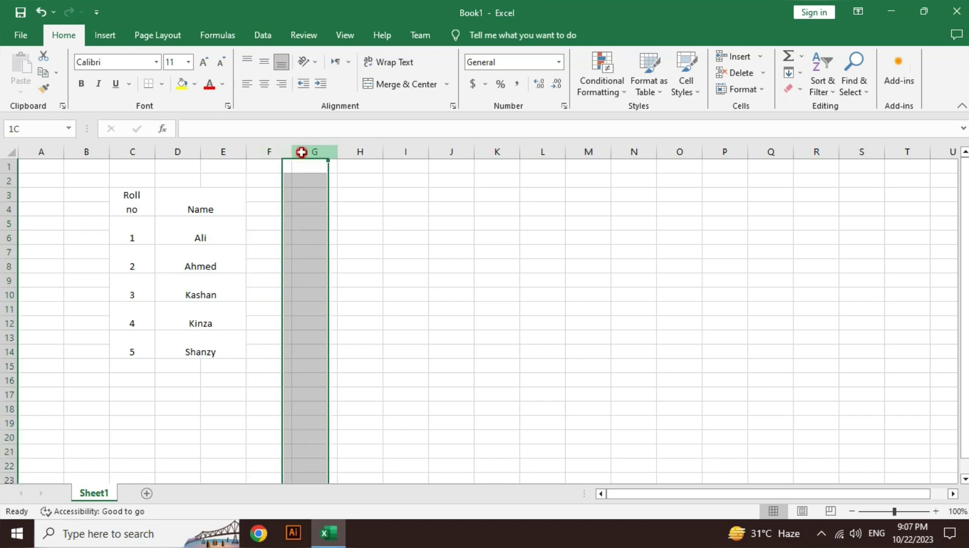
pyautogui.click(351, 149)
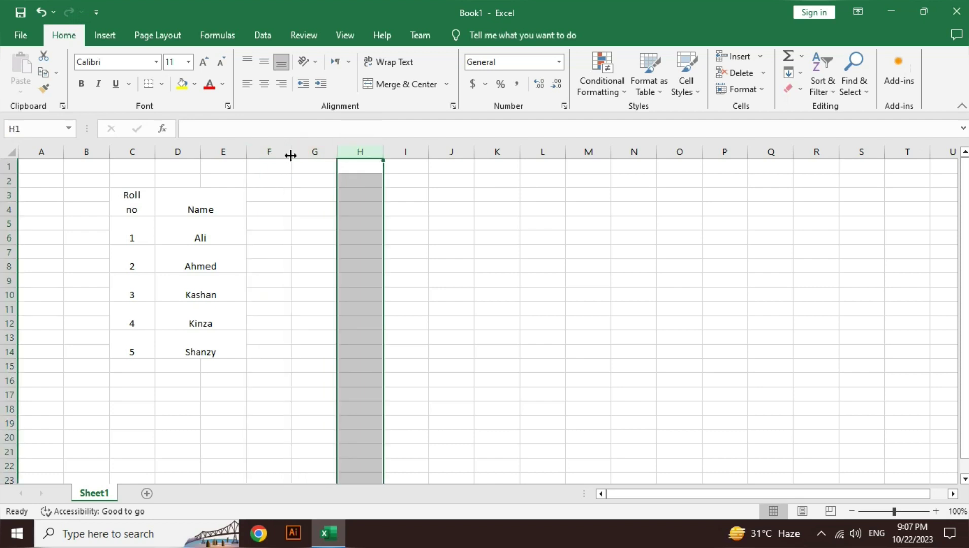
pyautogui.moveTo(291, 151); pyautogui.dragTo(280, 151)
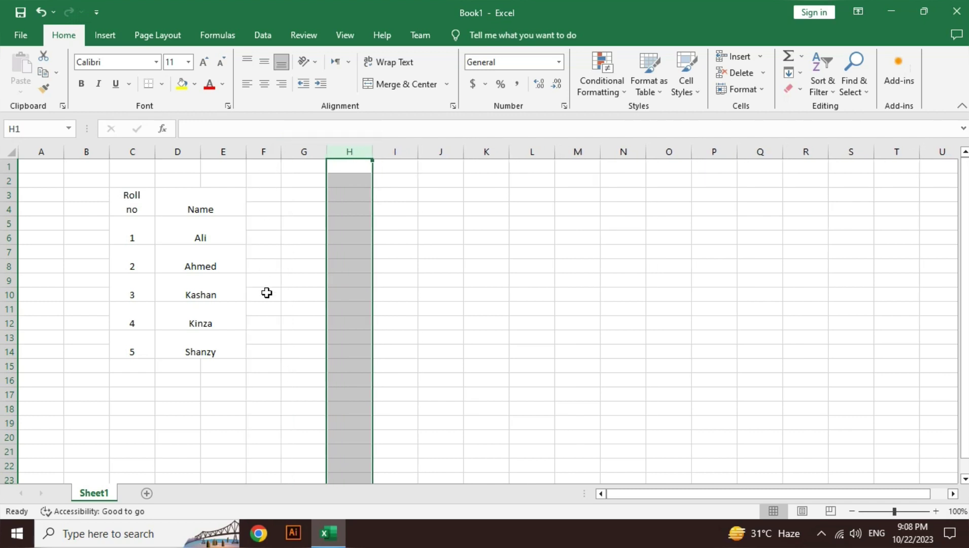
pyautogui.click(268, 150)
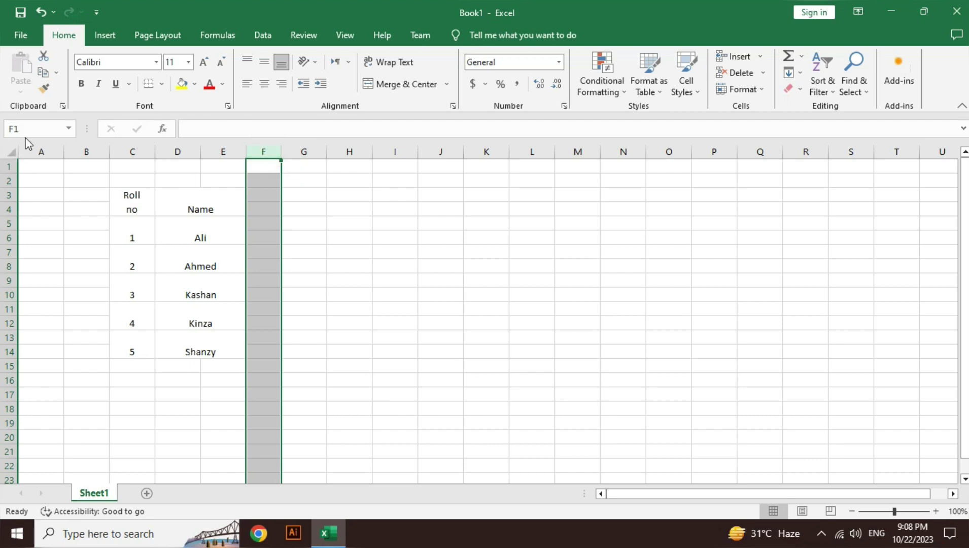
pyautogui.click(45, 92)
pyautogui.moveTo(277, 146)
pyautogui.mouseDown()
pyautogui.moveTo(747, 120)
pyautogui.moveTo(967, 132)
pyautogui.moveTo(958, 161)
pyautogui.mouseUp()
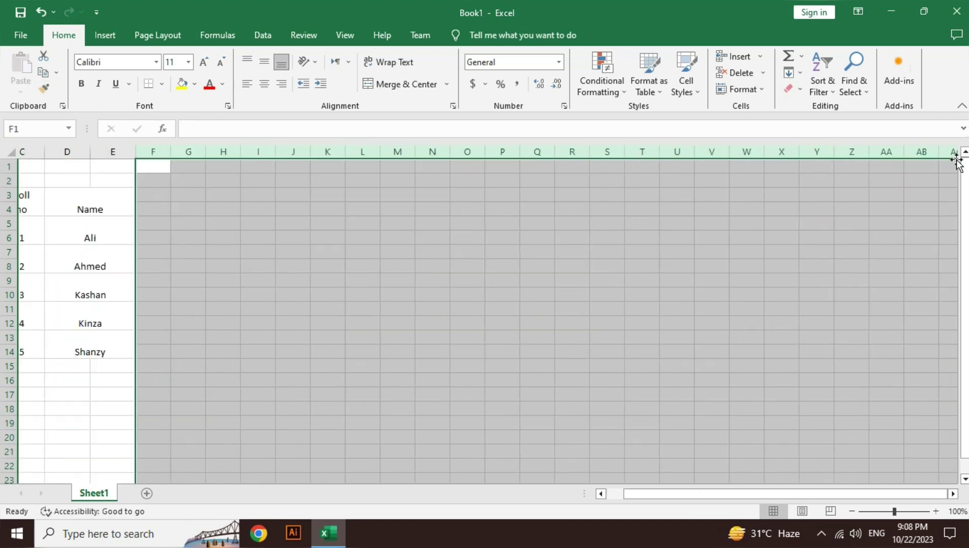
pyautogui.click(712, 283)
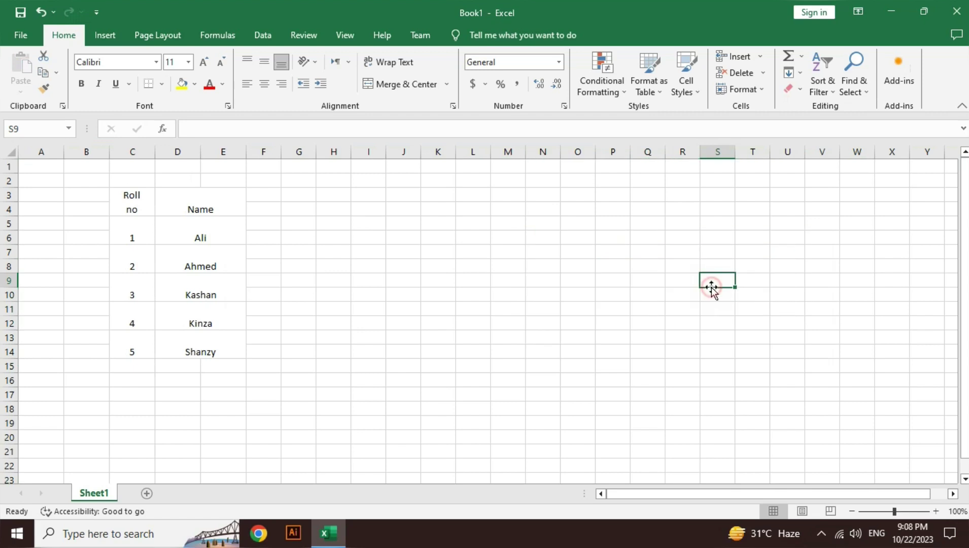
# Enter 1 in F3 and fill the day numbers across row 3 up to 30 in AI3.
pyautogui.click(288, 205)
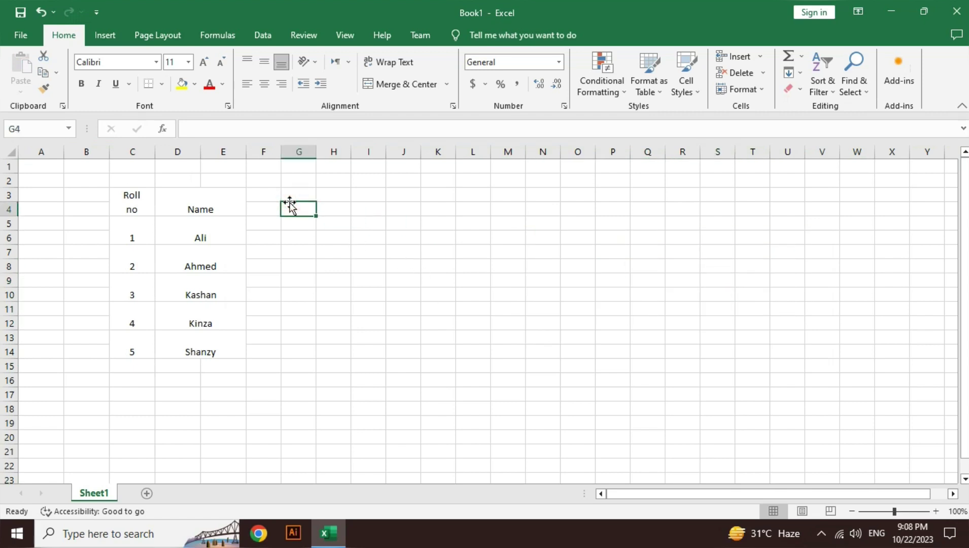
pyautogui.click(262, 194)
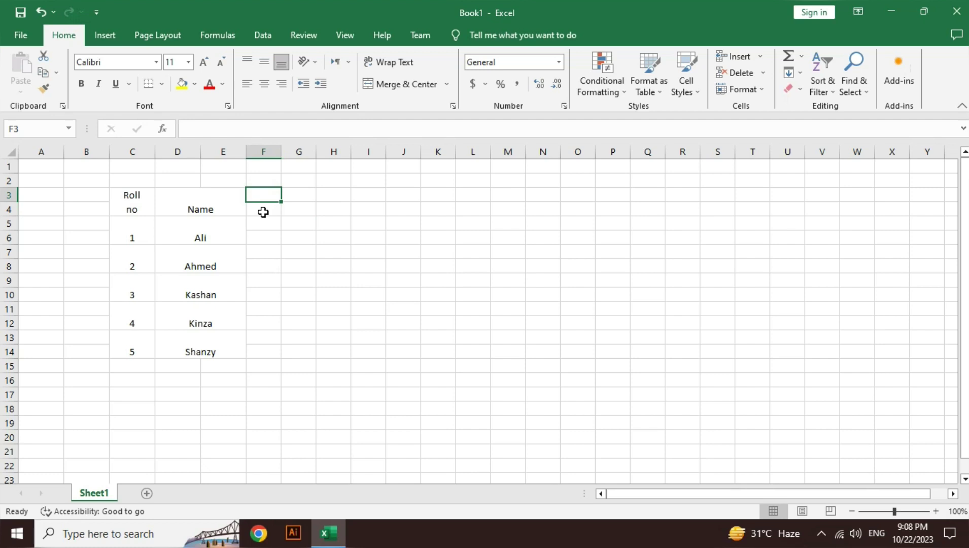
pyautogui.write('1')
pyautogui.hotkey('ctrl', 'Return')
pyautogui.moveTo(283, 203); pyautogui.dragTo(876, 205)
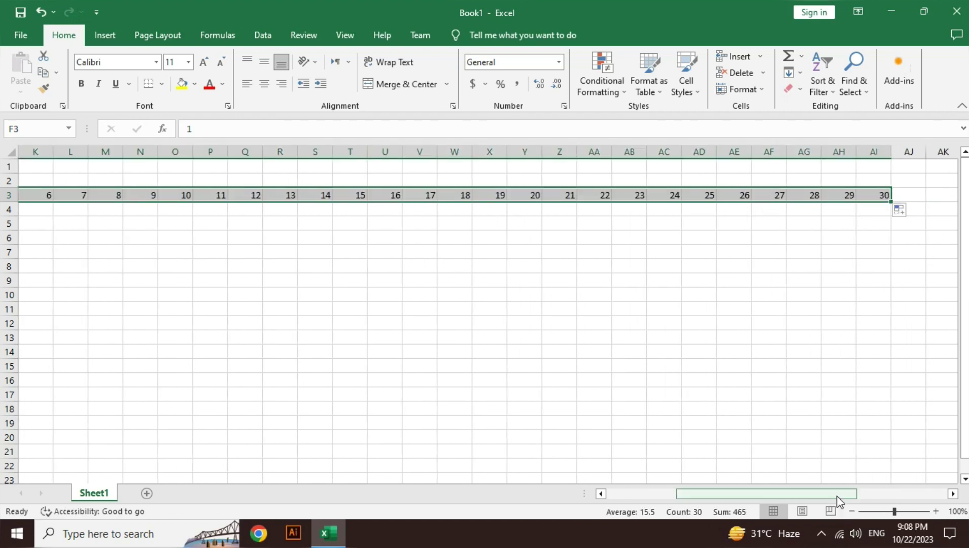
pyautogui.moveTo(840, 493); pyautogui.dragTo(655, 497)
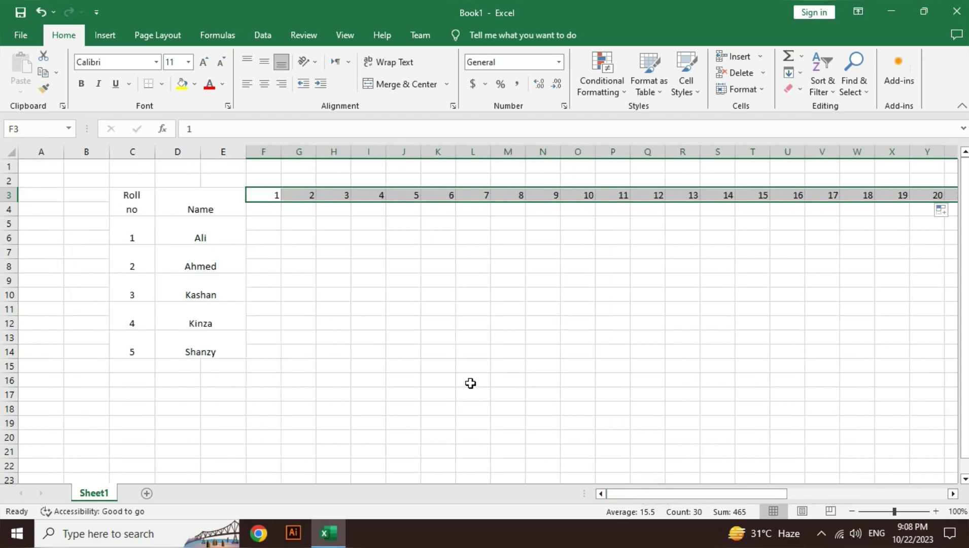
# Enter mon in F4 and fill the weekday abbreviations across row 4 to AI4, under day 30.
pyautogui.click(269, 208)
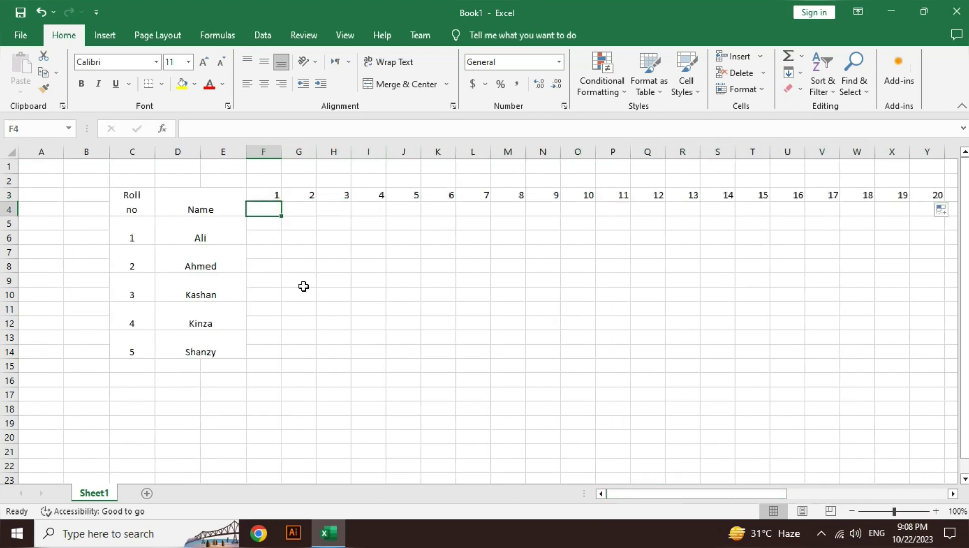
pyautogui.write('mon')
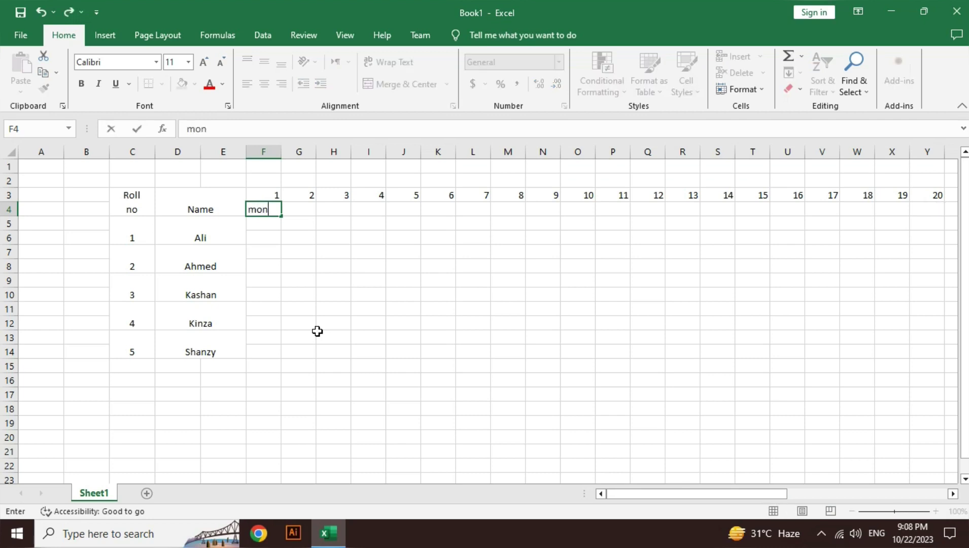
pyautogui.press('Return')
pyautogui.press('Up')
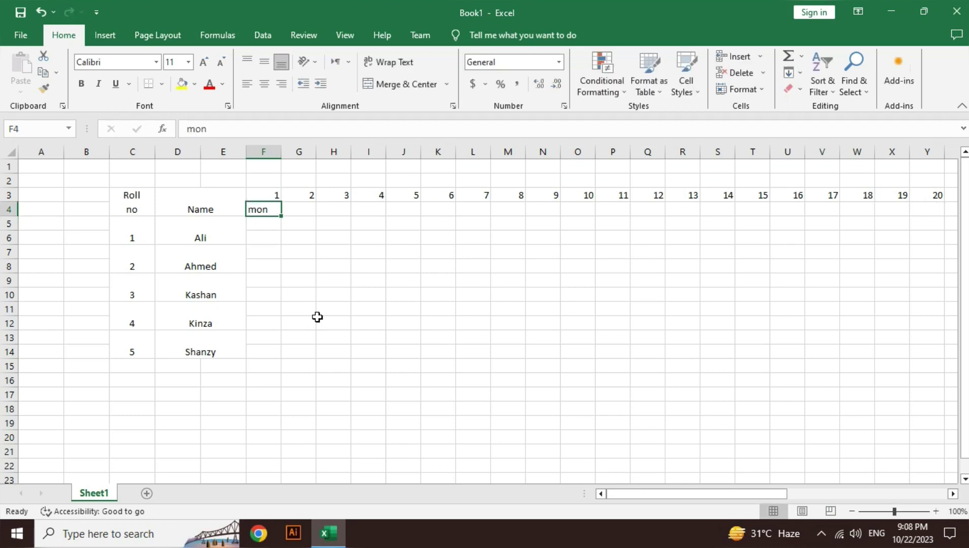
pyautogui.moveTo(286, 217); pyautogui.dragTo(916, 242)
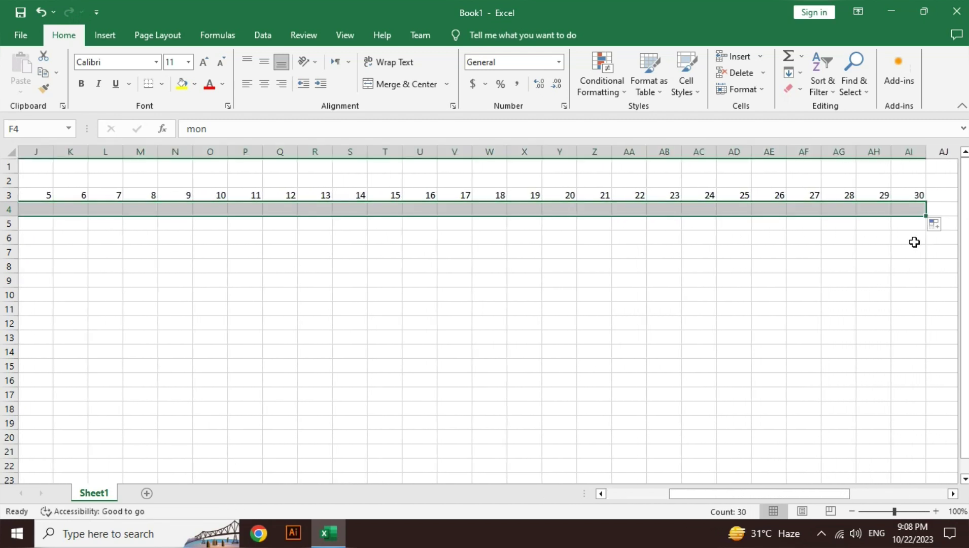
pyautogui.moveTo(735, 491); pyautogui.dragTo(632, 475)
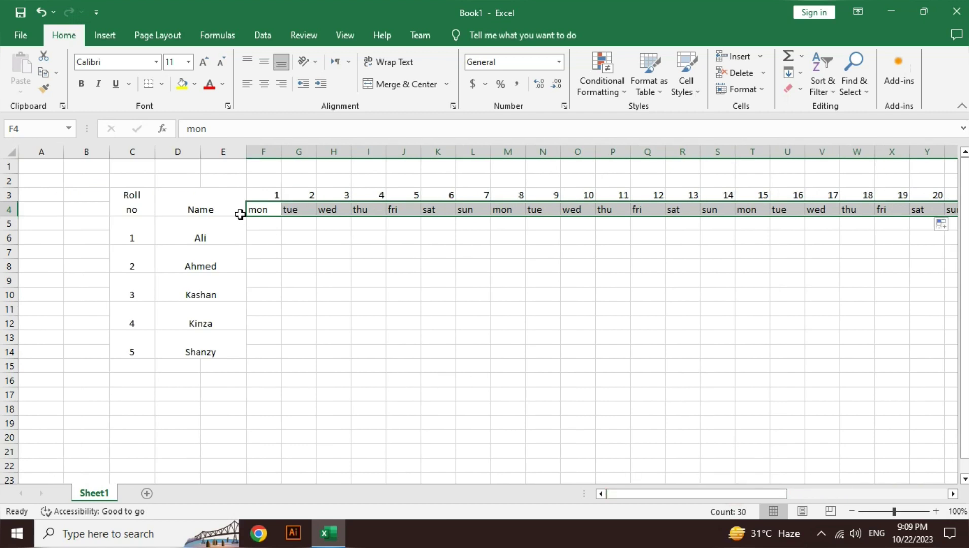
# Merge and centre F5:F6 and repeat the merge across all 30 day columns and down to row 14.
pyautogui.click(261, 226)
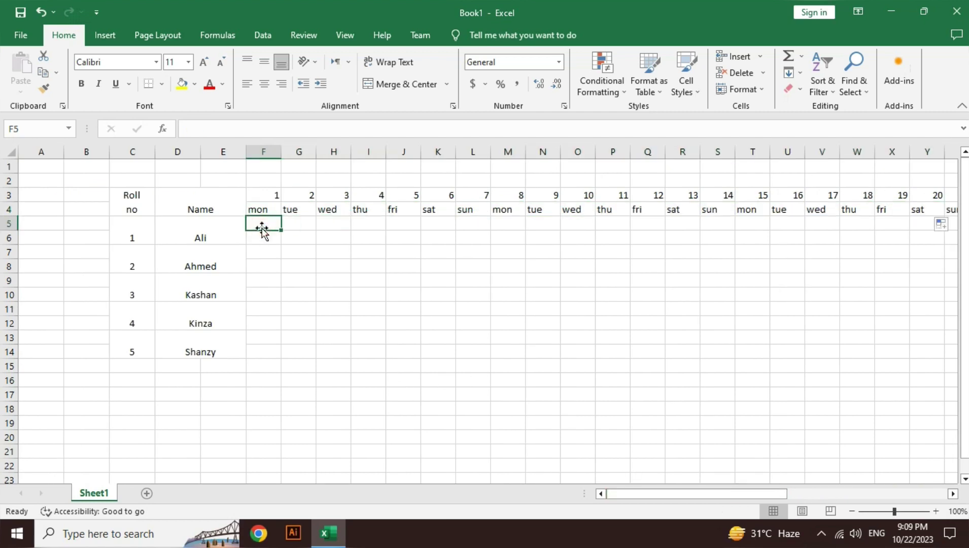
pyautogui.moveTo(262, 229); pyautogui.dragTo(262, 237)
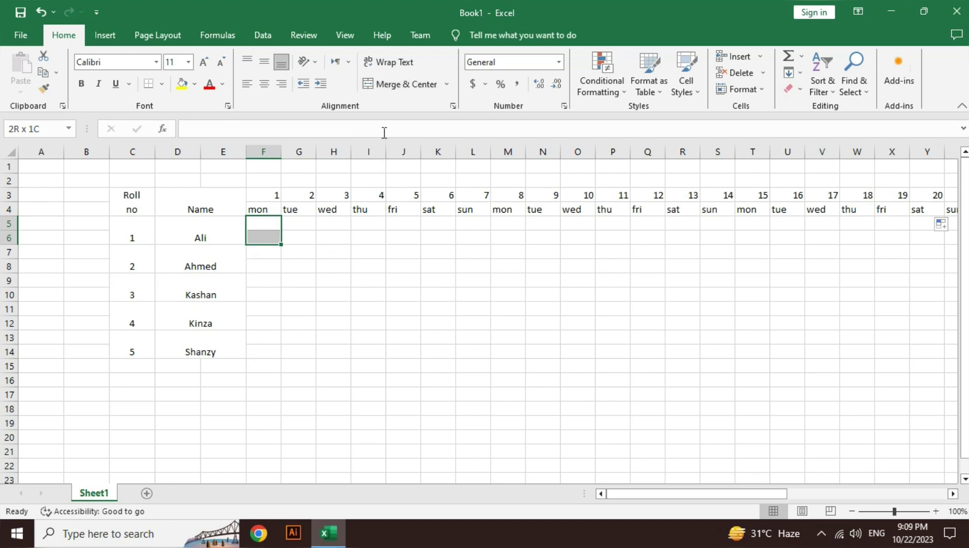
pyautogui.click(391, 86)
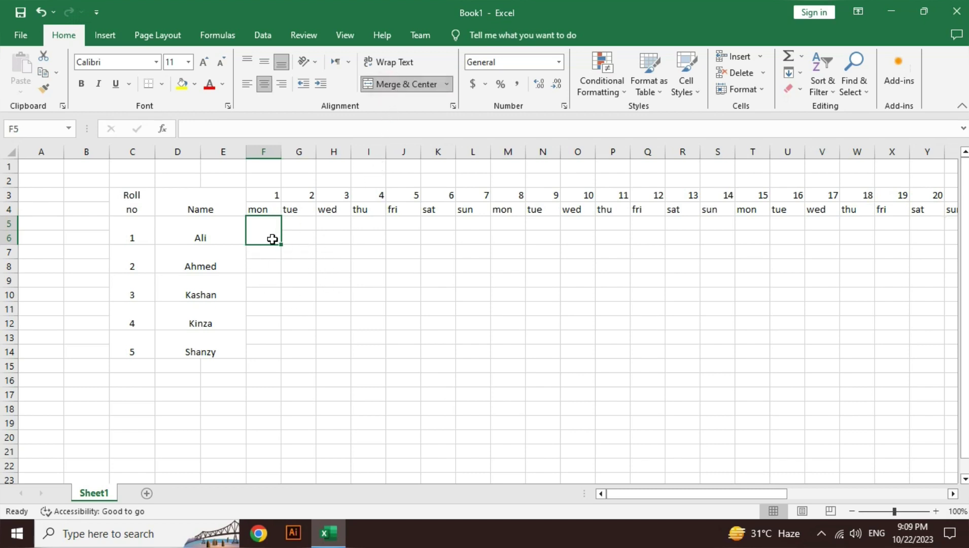
pyautogui.moveTo(282, 249); pyautogui.dragTo(791, 379)
pyautogui.moveTo(788, 493); pyautogui.dragTo(649, 487)
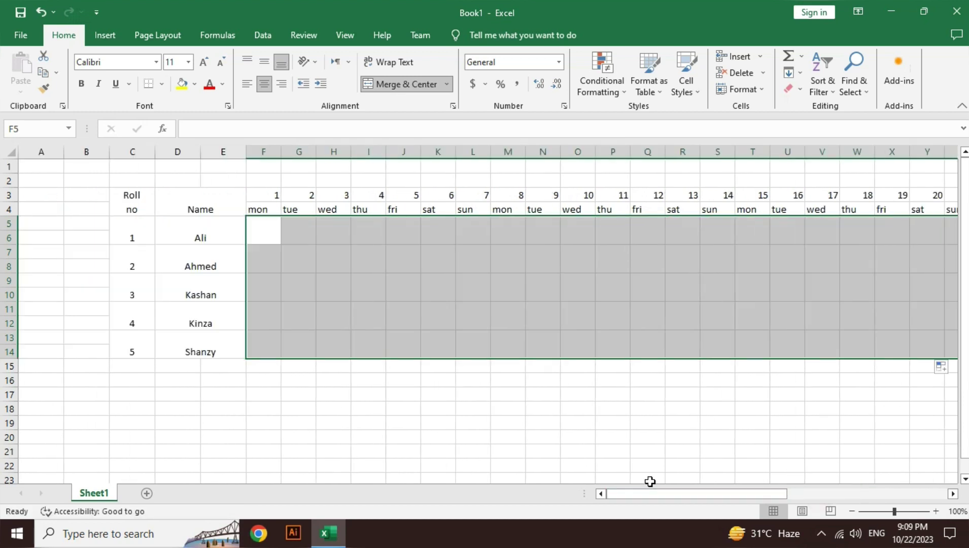
# Enter p in the merged cell F5 and fill it across to day 30 for all five students.
pyautogui.click(271, 255)
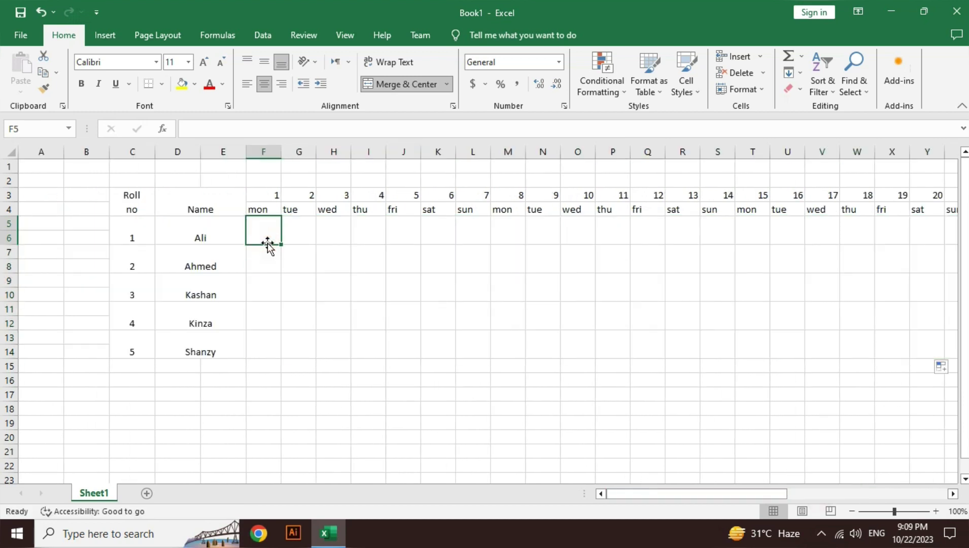
pyautogui.click(265, 240)
pyautogui.moveTo(283, 247); pyautogui.dragTo(905, 358)
pyautogui.click(906, 357)
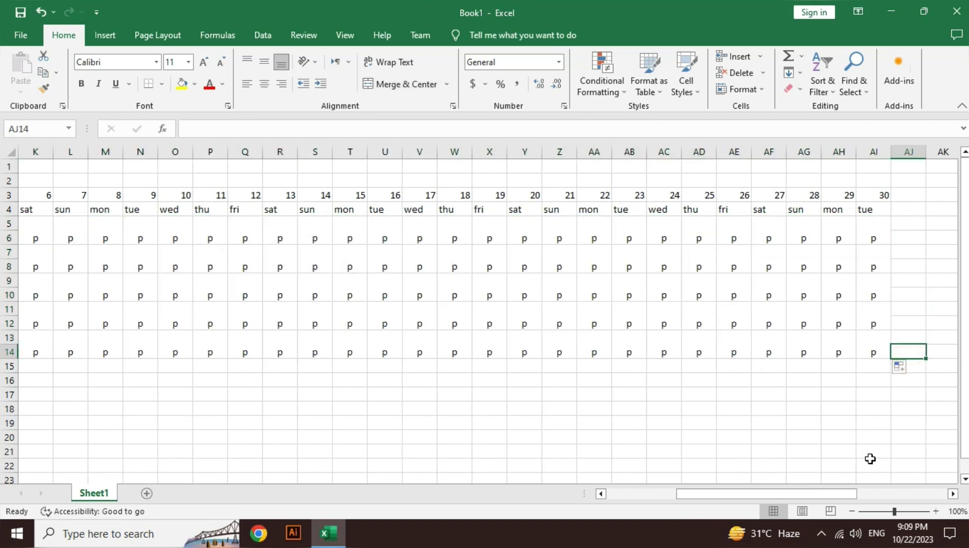
pyautogui.moveTo(844, 498); pyautogui.dragTo(665, 491)
pyautogui.click(514, 395)
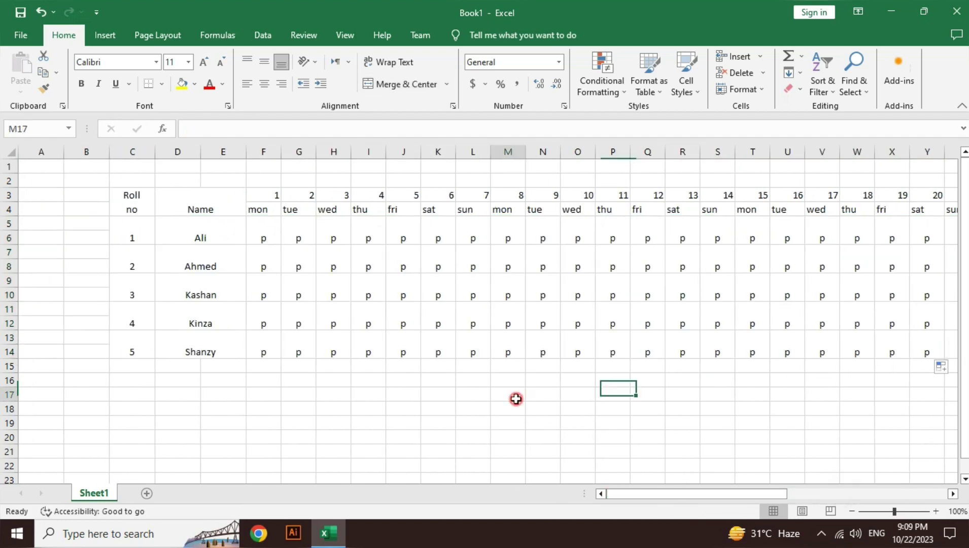
# Clear the p marks of all students on the first two weekends, days 6–7 and 13–14.
pyautogui.moveTo(438, 223); pyautogui.dragTo(472, 365)
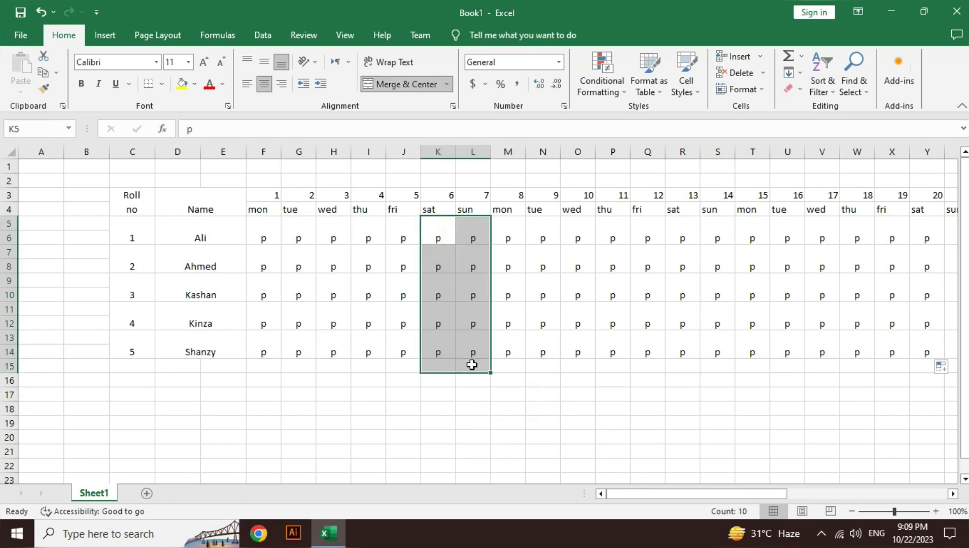
pyautogui.press('Delete')
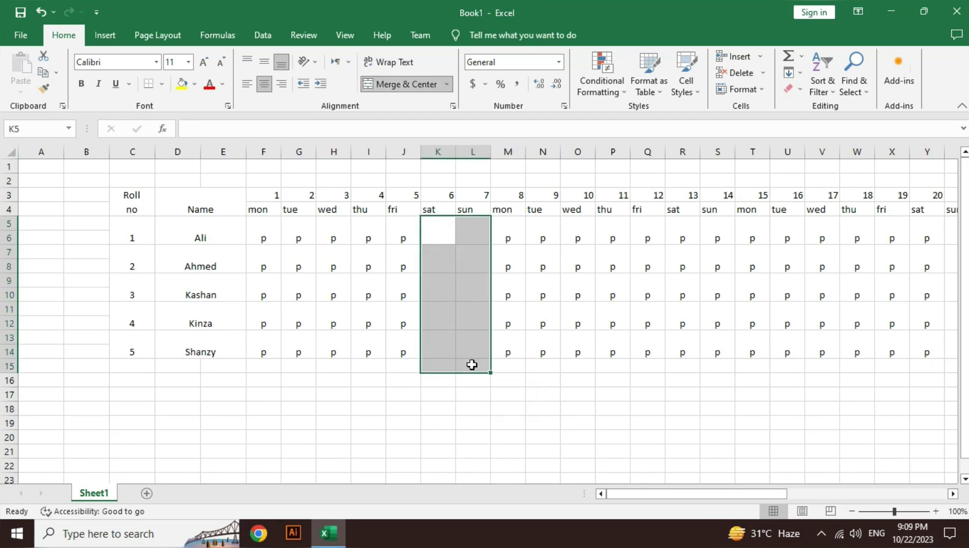
pyautogui.press('Right')
pyautogui.press('Right')
pyautogui.press('Right')
pyautogui.press('Right')
pyautogui.press('Right')
pyautogui.press('Right')
pyautogui.press('Right')
pyautogui.hotkey('shift', 'Right')
pyautogui.hotkey('shift', 'Down')
pyautogui.hotkey('shift', 'Down')
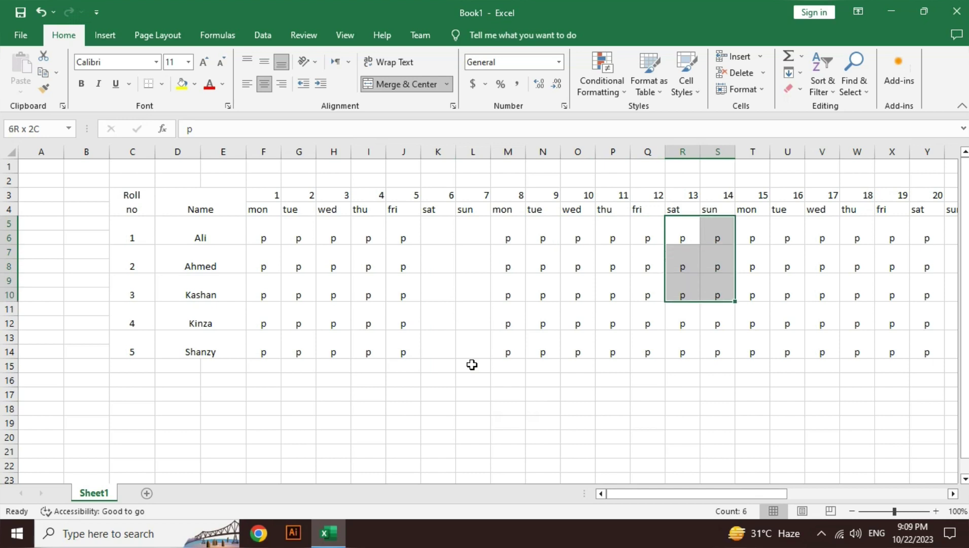
pyautogui.hotkey('shift', 'Down')
pyautogui.hotkey('shift', 'Down')
pyautogui.hotkey('shift', 'Down')
pyautogui.hotkey('shift', 'Down')
pyautogui.hotkey('shift', 'Down')
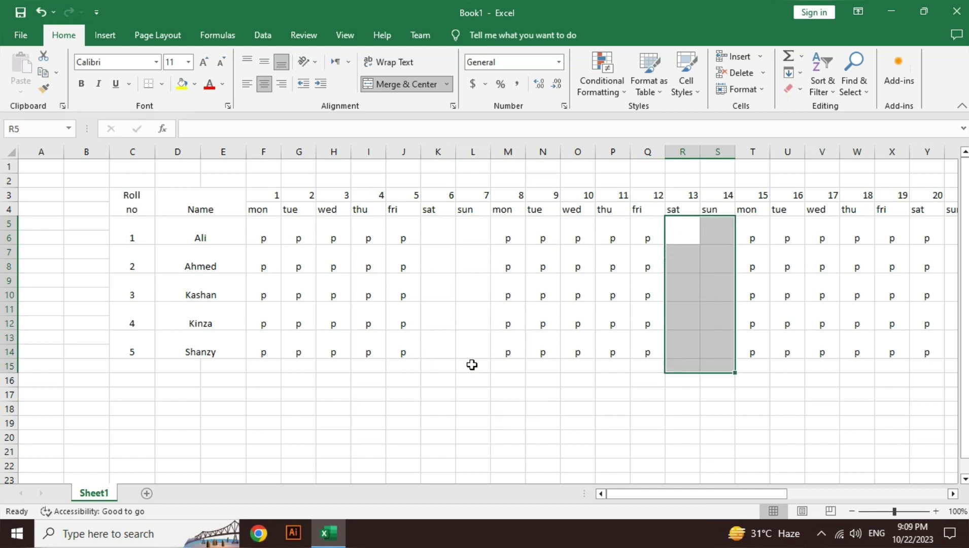
pyautogui.press('Delete')
# Clear the p marks of all students on the third weekend, days 20–21.
pyautogui.press('Right')
pyautogui.press('Right')
pyautogui.press('Right')
pyautogui.press('Right')
pyautogui.press('Right')
pyautogui.press('Right')
pyautogui.press('Right')
pyautogui.press('Right')
pyautogui.press('Right')
pyautogui.press('Right')
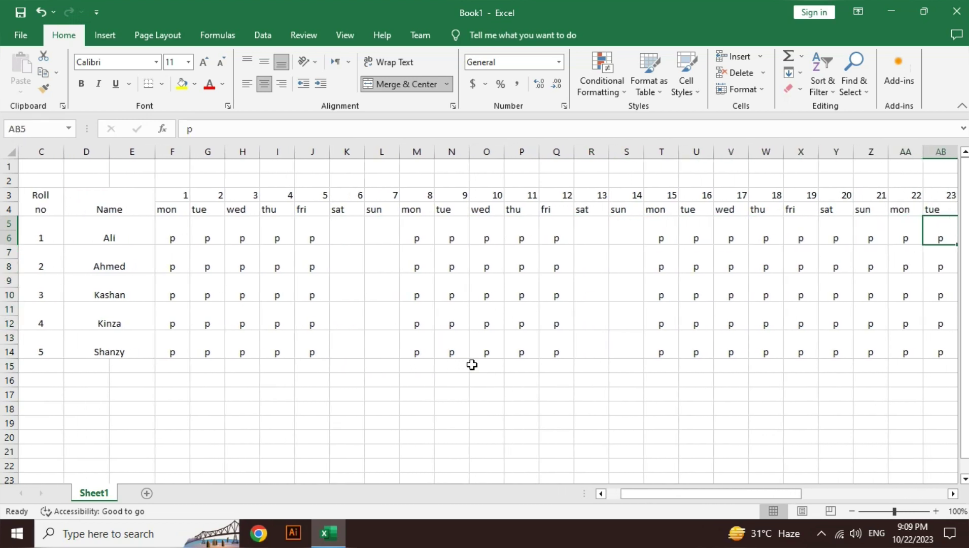
pyautogui.press('Left')
pyautogui.press('Left')
pyautogui.press('Left')
pyautogui.hotkey('shift', 'Right')
pyautogui.hotkey('shift', 'Down')
pyautogui.hotkey('shift', 'Down')
pyautogui.hotkey('shift', 'Down')
pyautogui.hotkey('shift', 'Down')
pyautogui.hotkey('shift', 'Down')
pyautogui.hotkey('shift', 'Down')
pyautogui.hotkey('shift', 'Down')
pyautogui.hotkey('shift', 'Down')
pyautogui.hotkey('shift', 'Down')
pyautogui.hotkey('shift', 'Down')
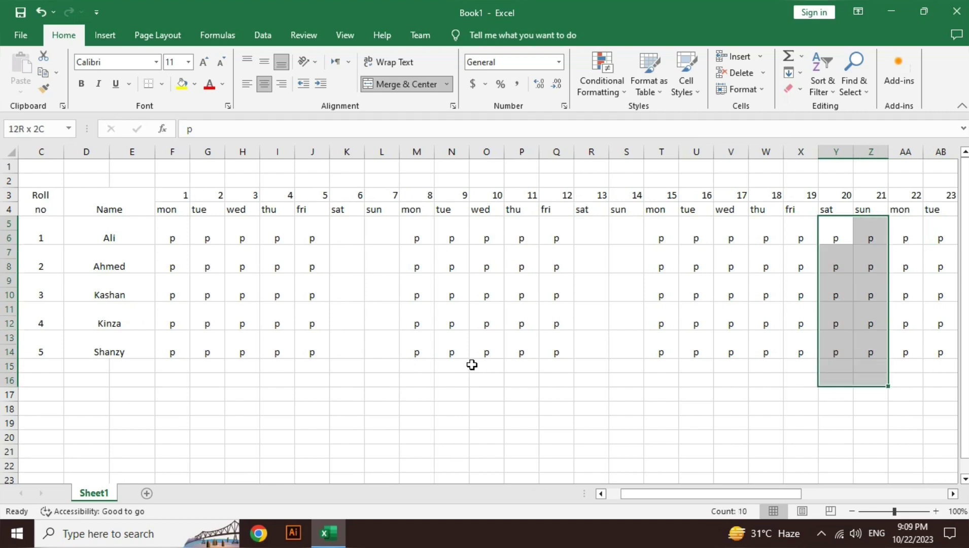
pyautogui.press('Delete')
# Clear the p marks of all students on the fourth weekend, days 27–28.
pyautogui.press('Right')
pyautogui.press('Right')
pyautogui.press('Right')
pyautogui.press('Right')
pyautogui.press('Right')
pyautogui.press('Right')
pyautogui.press('Right')
pyautogui.press('Right')
pyautogui.press('Right')
pyautogui.press('Right')
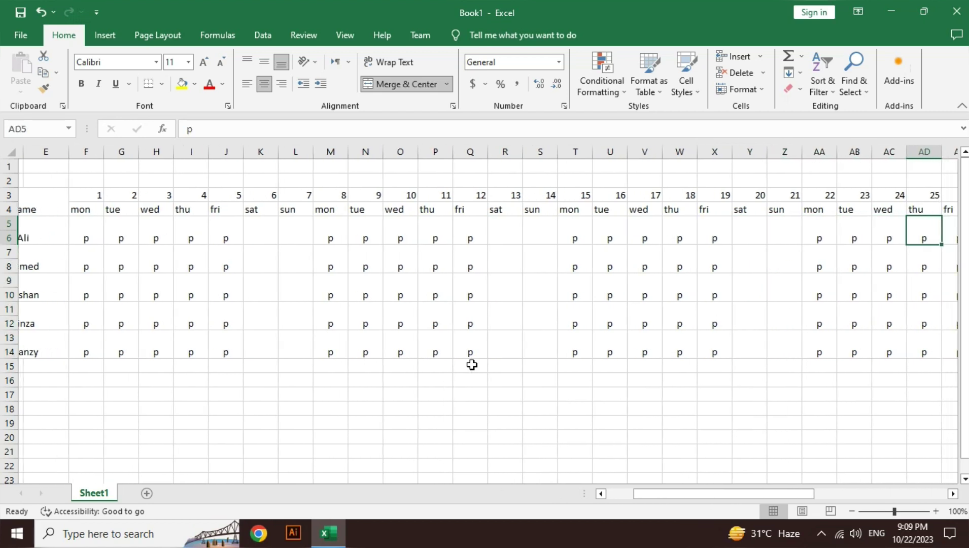
pyautogui.press('Left')
pyautogui.press('Left')
pyautogui.press('Left')
pyautogui.hotkey('shift', 'Right')
pyautogui.hotkey('shift', 'Down')
pyautogui.hotkey('shift', 'Down')
pyautogui.hotkey('shift', 'Down')
pyautogui.hotkey('shift', 'Down')
pyautogui.hotkey('shift', 'Down')
pyautogui.hotkey('shift', 'Down')
pyautogui.hotkey('shift', 'Down')
pyautogui.hotkey('shift', 'Down')
pyautogui.hotkey('shift', 'Down')
pyautogui.hotkey('shift', 'Down')
pyautogui.hotkey('shift', 'Down')
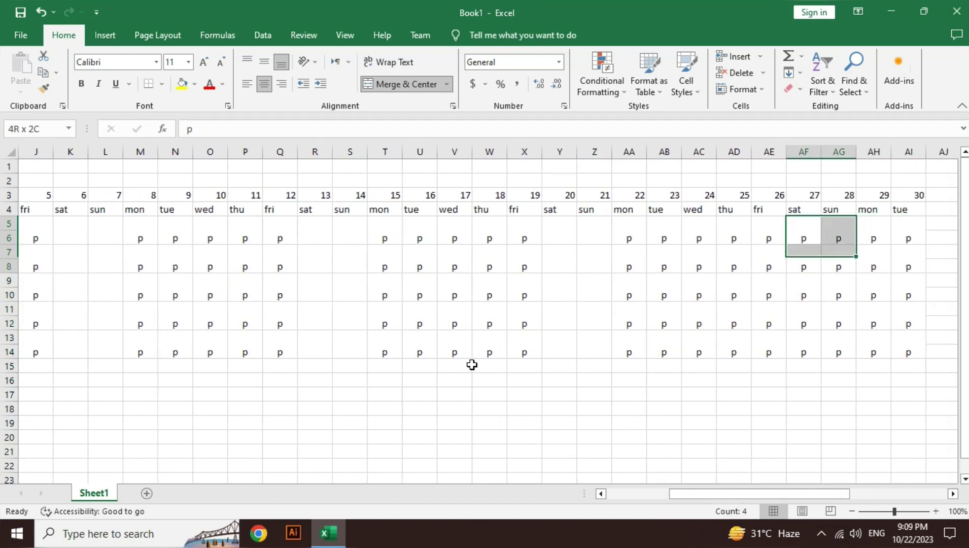
pyautogui.press('Delete')
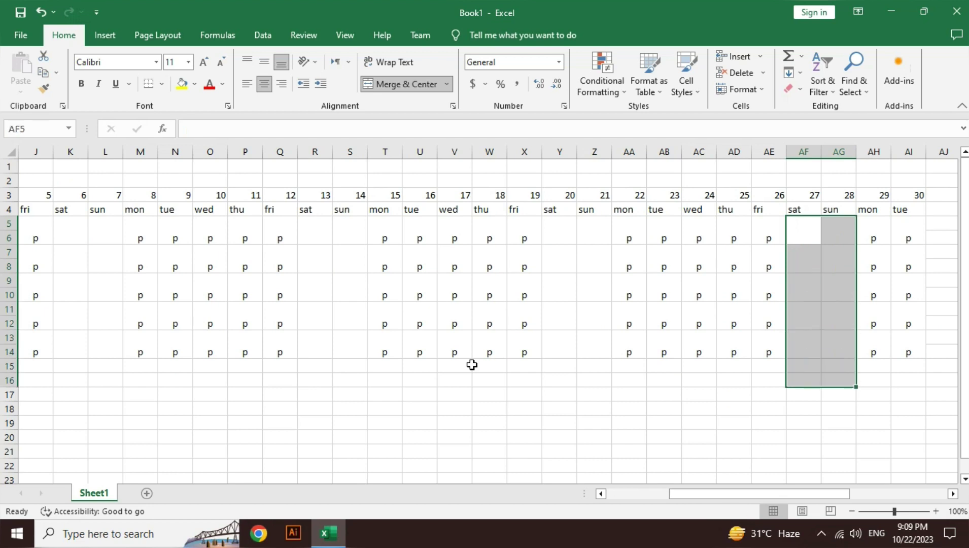
# Merge and centre AJ3:AJ4 beside day 30 and repeat the merge across to column AN and down to row 14.
pyautogui.press('Right')
pyautogui.press('Right')
pyautogui.press('Right')
pyautogui.press('Right')
pyautogui.press('Right')
pyautogui.press('Right')
pyautogui.press('Right')
pyautogui.press('Right')
pyautogui.press('Left')
pyautogui.press('Up')
pyautogui.press('Up')
pyautogui.press('Up')
pyautogui.press('Up')
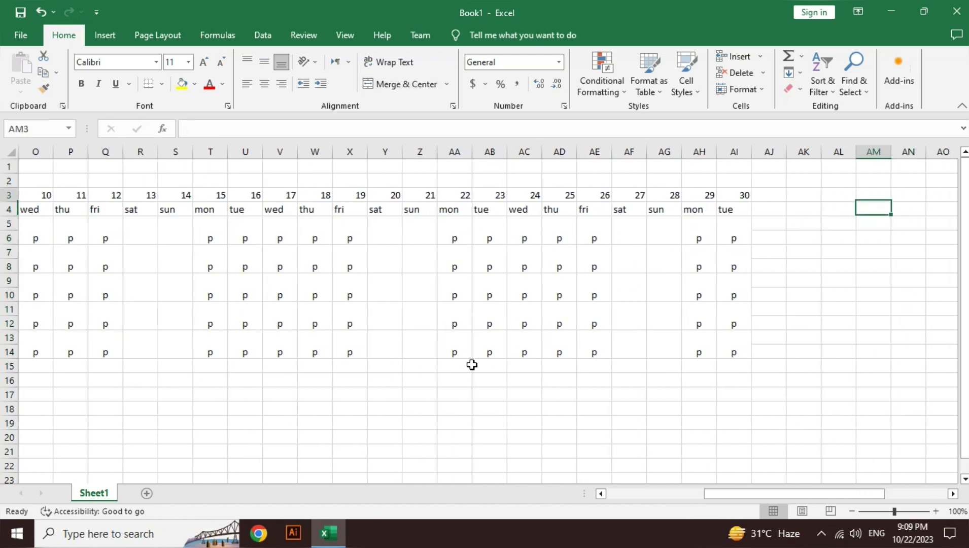
pyautogui.press('Left')
pyautogui.press('Left')
pyautogui.press('Left')
pyautogui.press('Down')
pyautogui.press('Down')
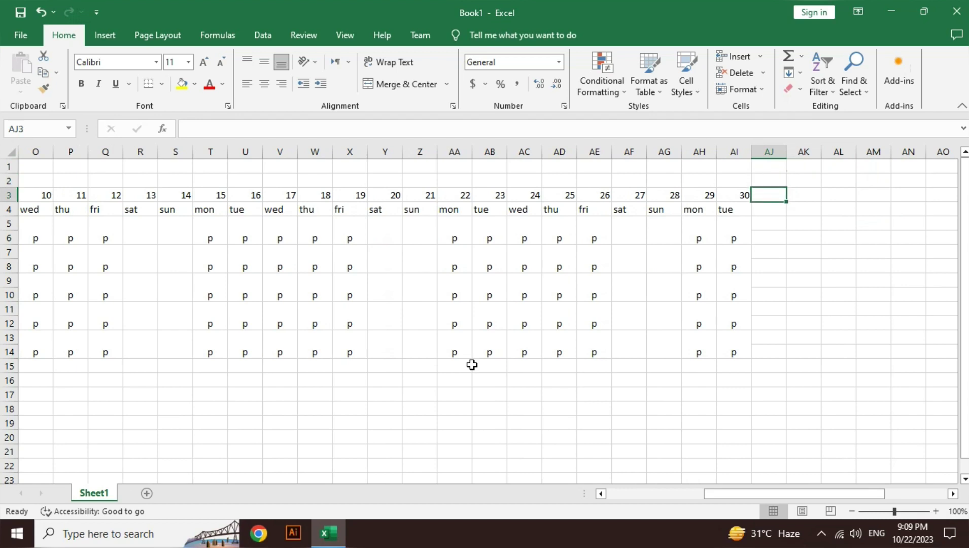
pyautogui.hotkey('shift', 'Down')
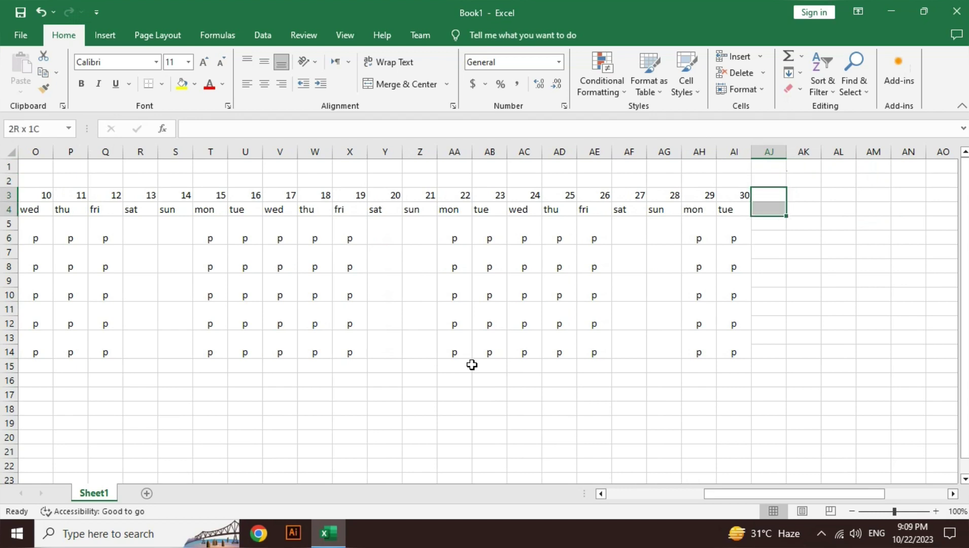
pyautogui.click(395, 84)
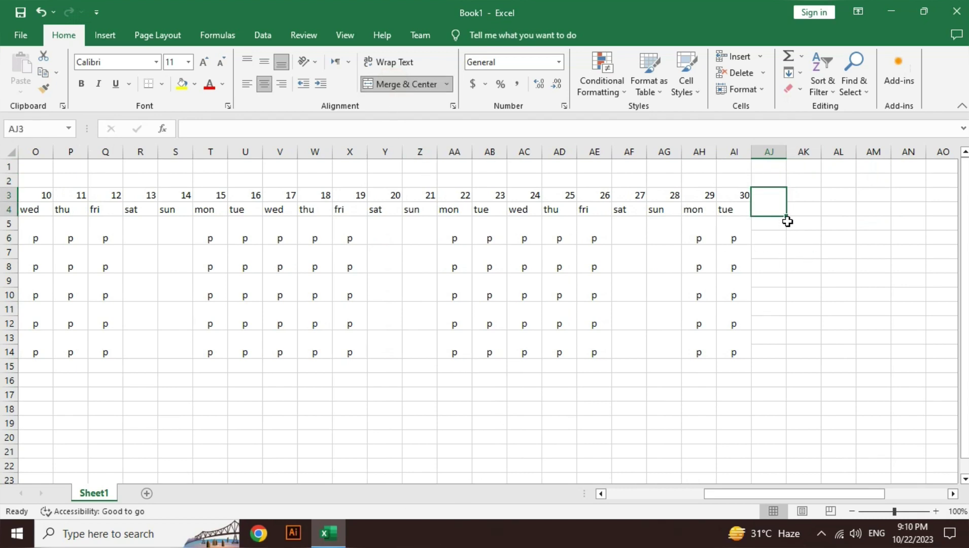
pyautogui.moveTo(787, 222); pyautogui.dragTo(918, 391)
pyautogui.click(918, 394)
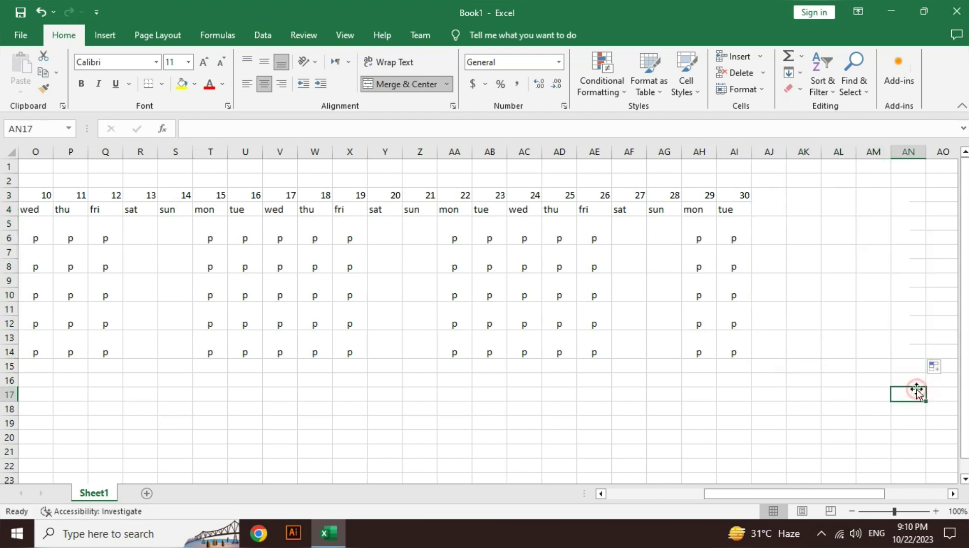
# Enter the two-line heading Total days in the merged cell AJ3.
pyautogui.click(771, 206)
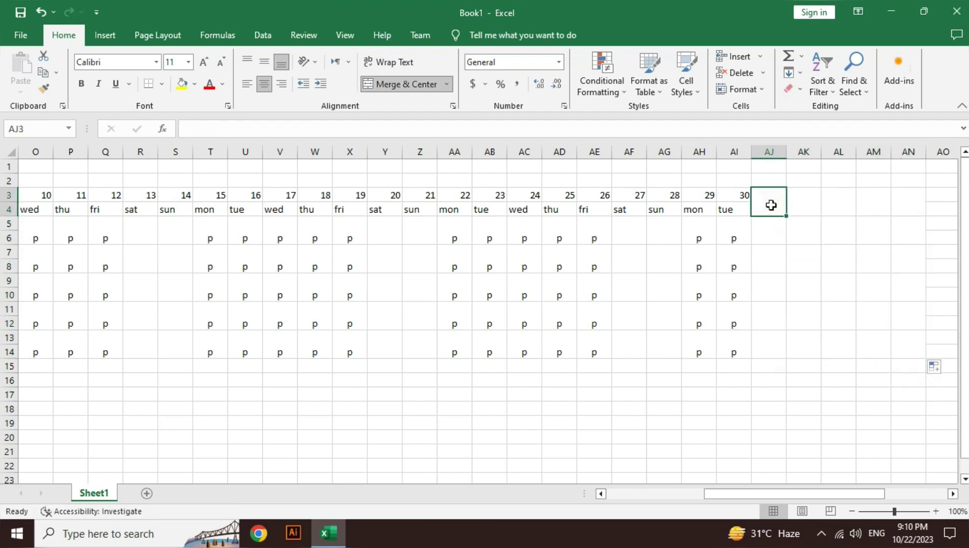
pyautogui.write('To')
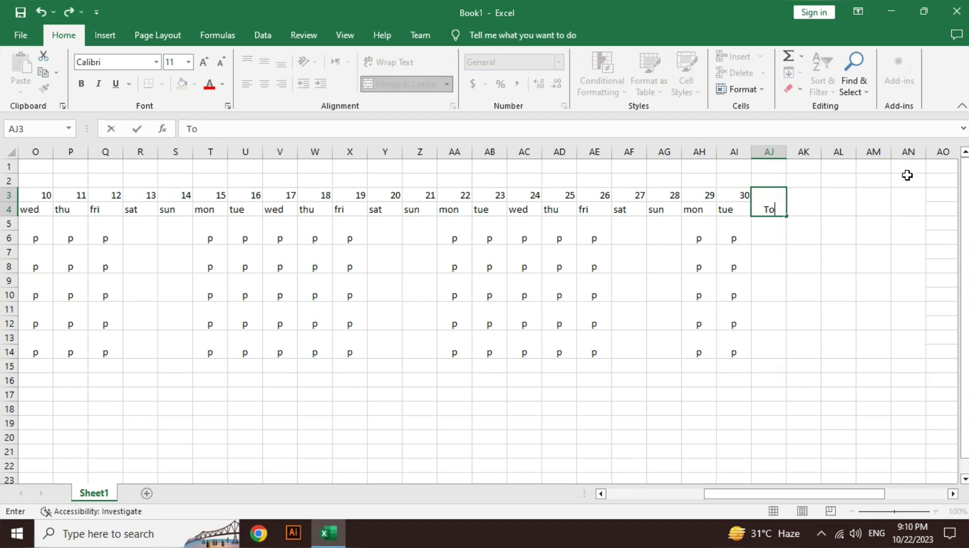
pyautogui.write('tal')
pyautogui.hotkey('alt', 'Return')
pyautogui.write('days')
pyautogui.press('Tab')
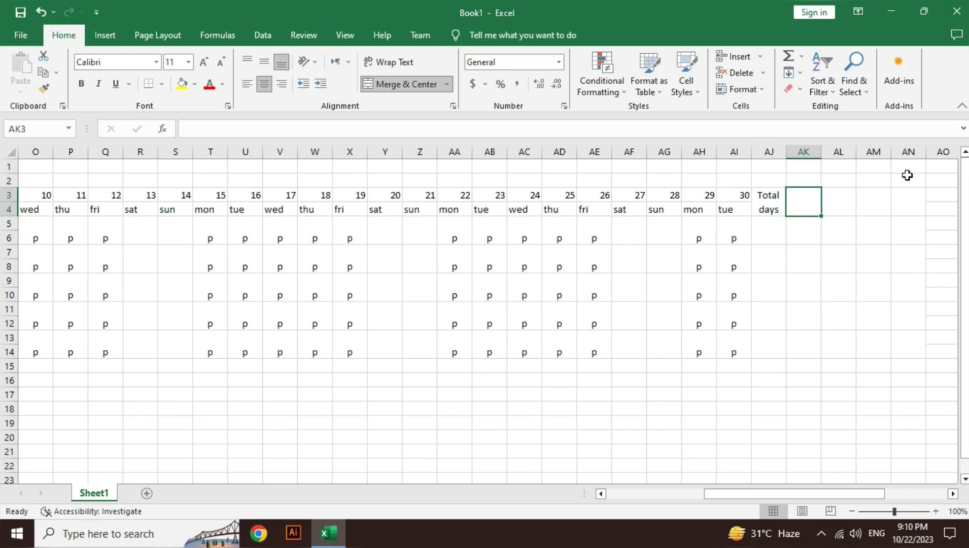
# Enter the two-line heading Present days in AK3 and widen column AK to fit it.
pyautogui.write('Present')
pyautogui.hotkey('alt', 'Return')
pyautogui.write('days')
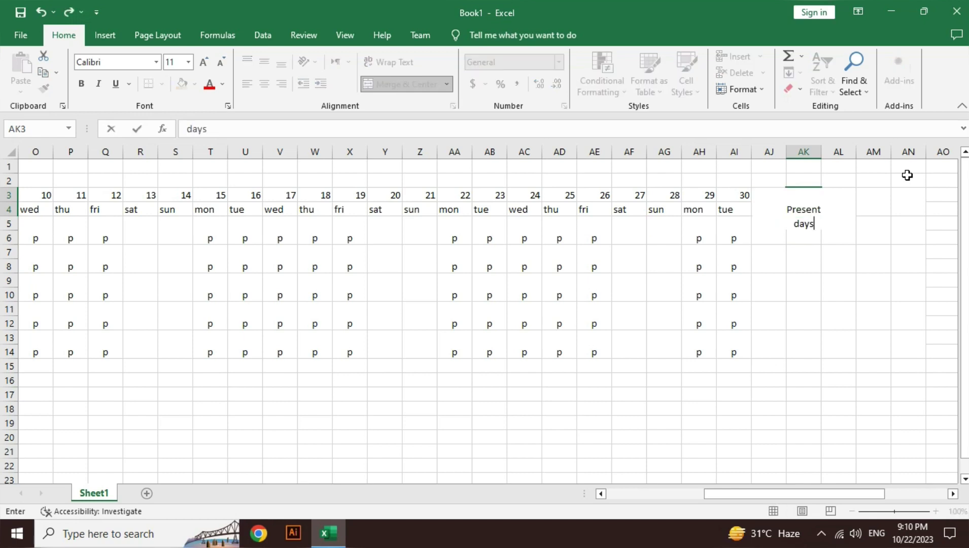
pyautogui.press('Return')
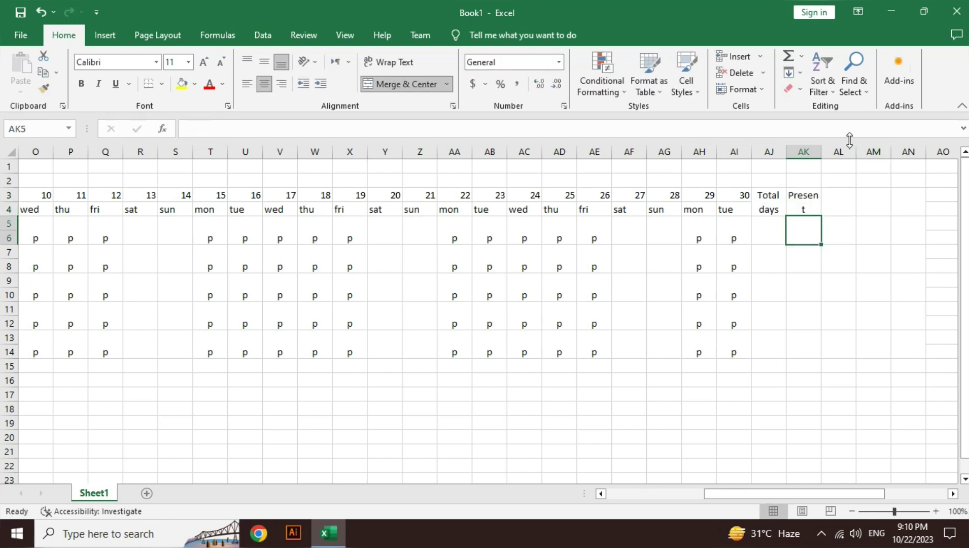
pyautogui.moveTo(820, 153); pyautogui.dragTo(830, 149)
# Enter the two-line heading Absent days in the merged cell AL3.
pyautogui.click(841, 208)
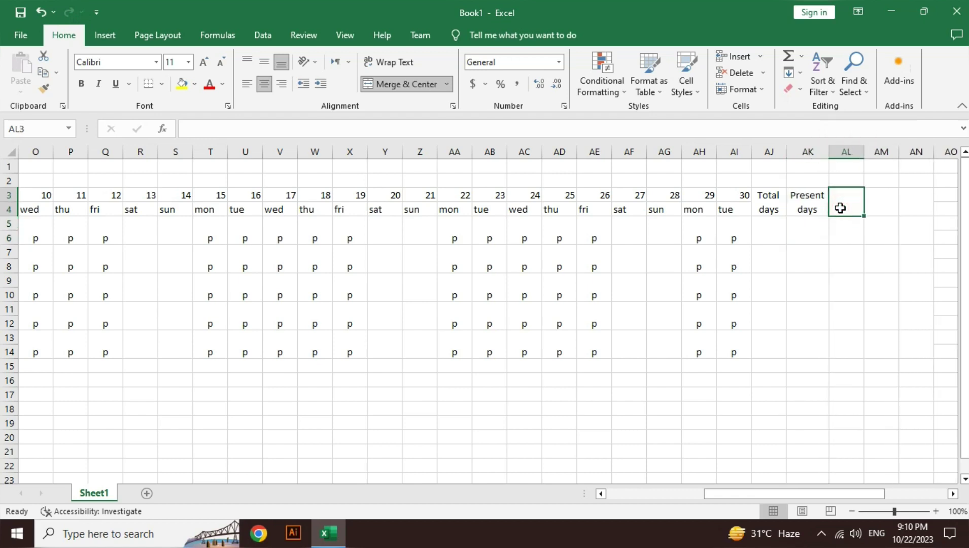
pyautogui.write('a')
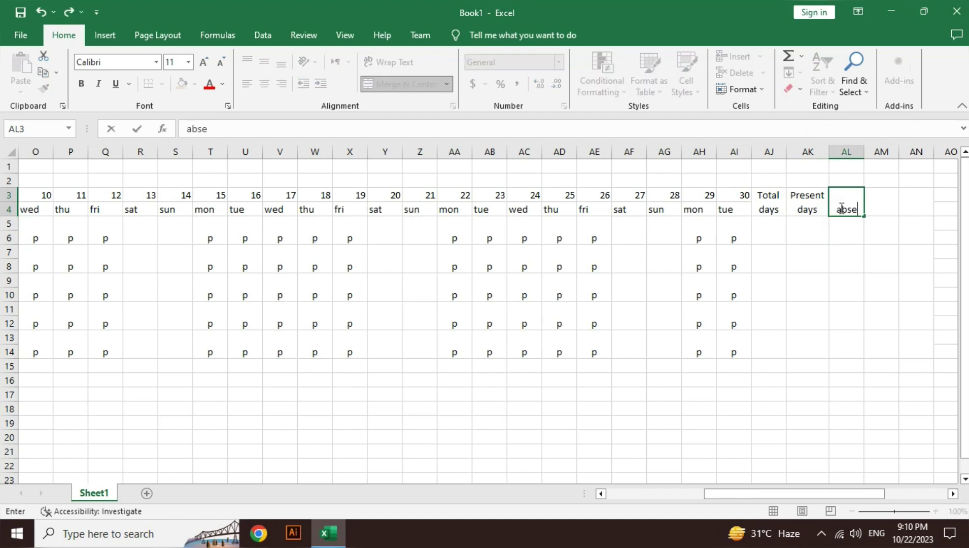
pyautogui.write('bsent')
pyautogui.hotkey('alt', 'Return')
pyautogui.write('days')
pyautogui.press('Return')
pyautogui.press('Up')
pyautogui.press('Right')
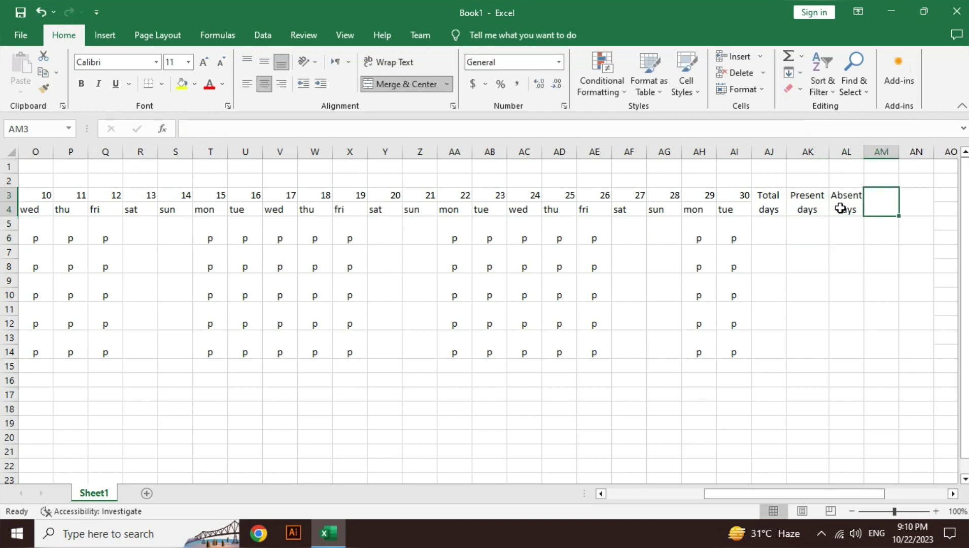
# Enter the headings Per% in AM3 and Blank in AN3.
pyautogui.write('Per')
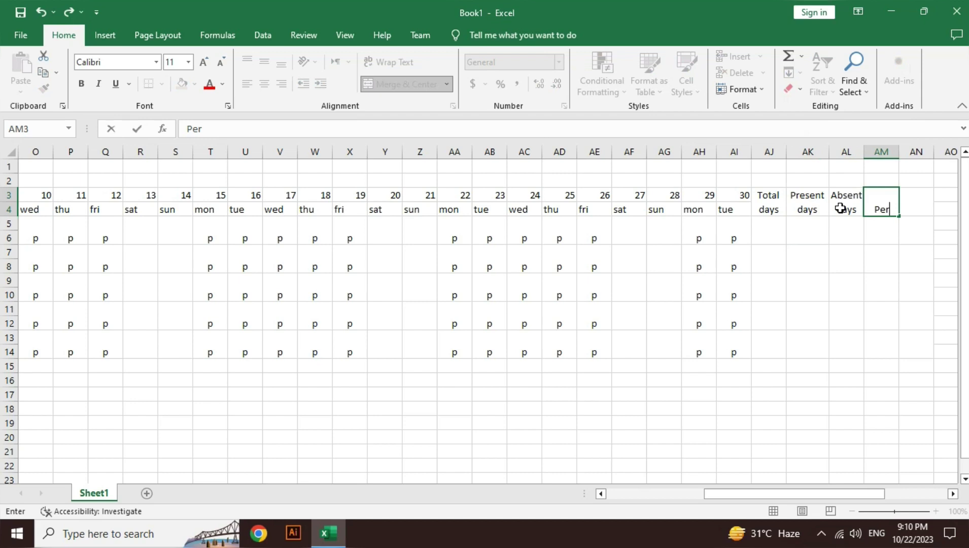
pyautogui.write('%')
pyautogui.press('Tab')
pyautogui.write('Blank')
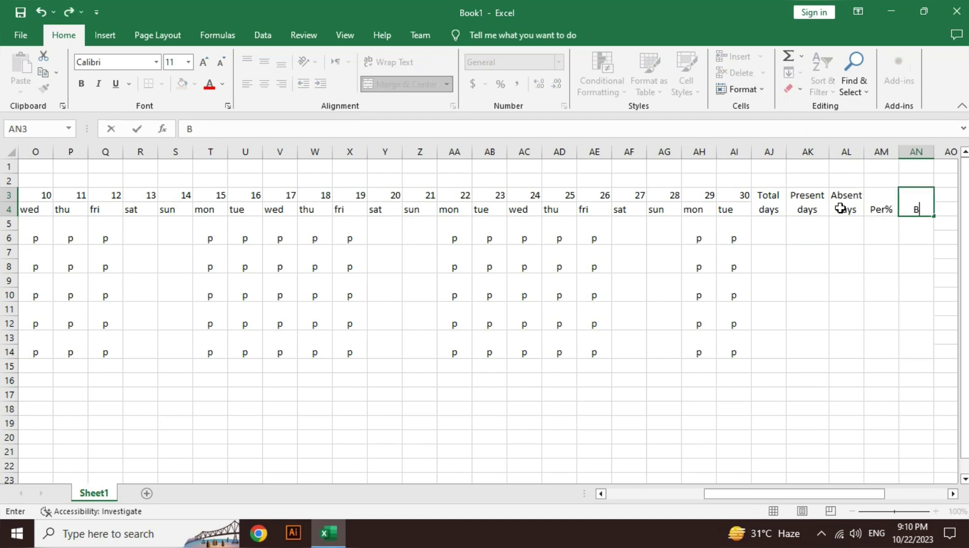
pyautogui.press('Return')
pyautogui.press('Left')
pyautogui.press('Left')
pyautogui.press('Right')
pyautogui.press('Right')
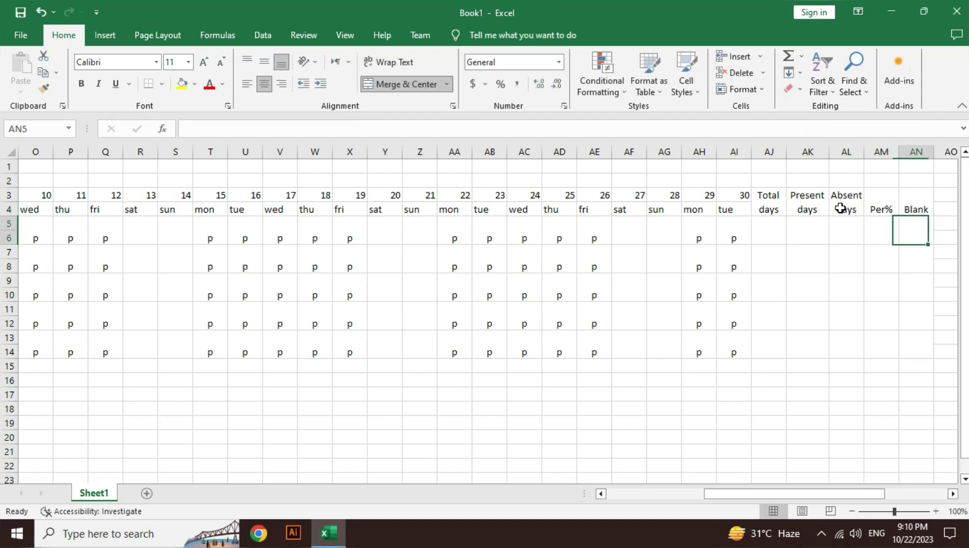
pyautogui.press('Up')
pyautogui.press('Down')
# Enter =COUNTA(F5:AI6) in AJ5 to count the first student's total days.
pyautogui.press('Left')
pyautogui.press('Left')
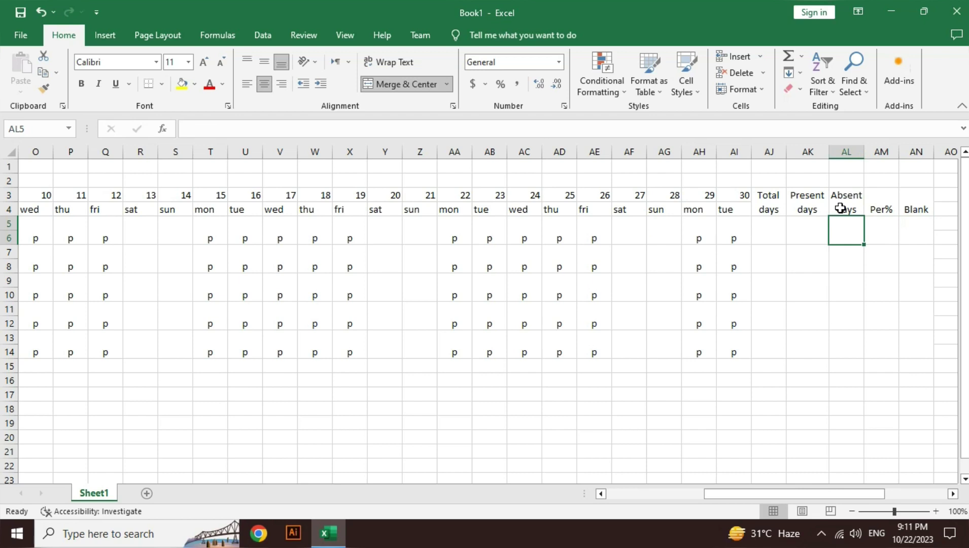
pyautogui.press('Left')
pyautogui.press('Left')
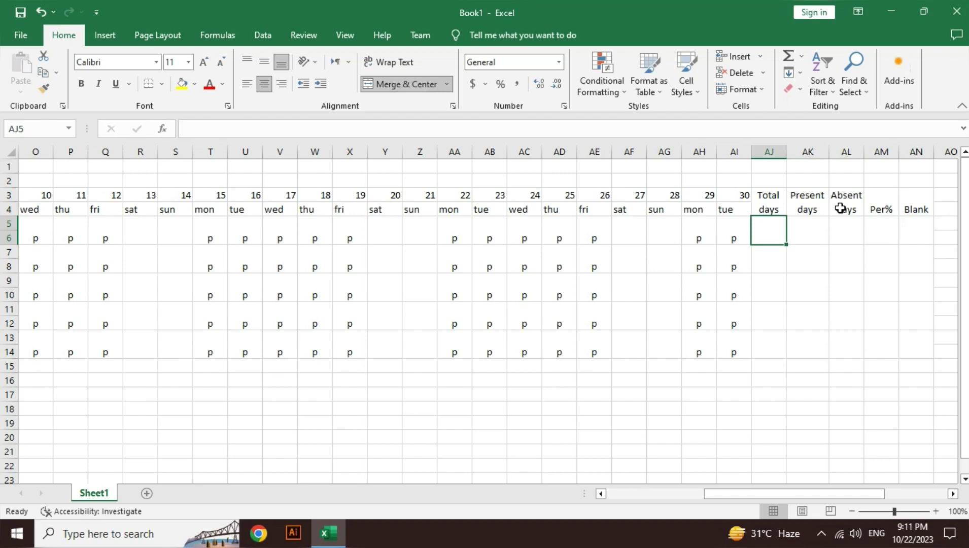
pyautogui.write('=count')
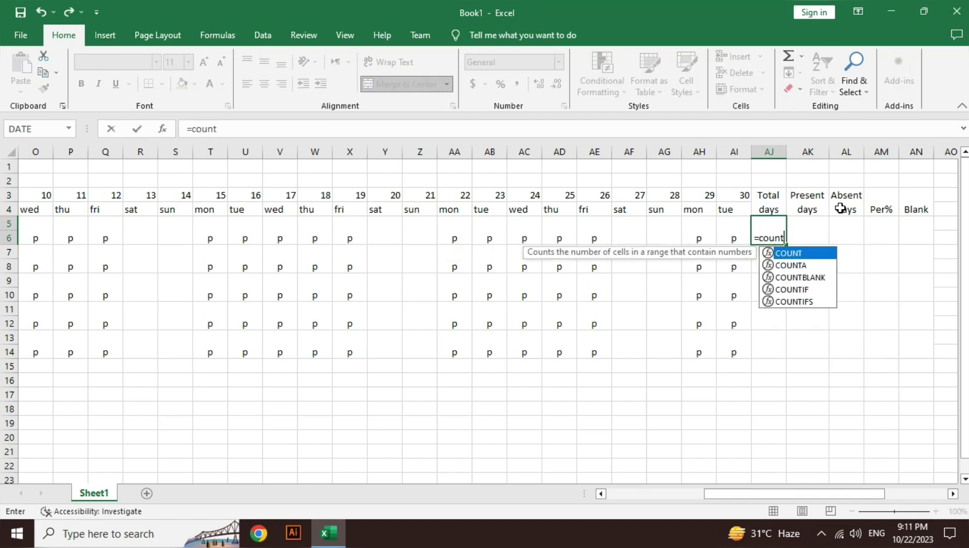
pyautogui.press('Down')
pyautogui.press('Tab')
pyautogui.press('Left')
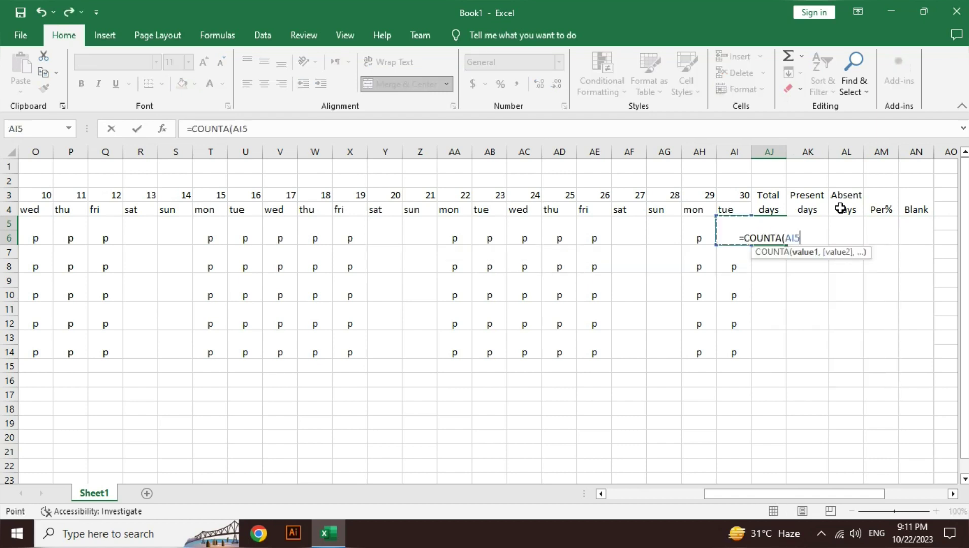
pyautogui.hotkey('shift', 'Left')
pyautogui.hotkey('shift', 'Left')
pyautogui.hotkey('shift', 'Left')
pyautogui.hotkey('shift', 'Left')
pyautogui.hotkey('shift', 'Left')
pyautogui.hotkey('shift', 'Left')
pyautogui.hotkey('shift', 'Left')
pyautogui.hotkey('shift', 'Left')
pyautogui.hotkey('shift', 'Left')
pyautogui.hotkey('shift', 'Left')
pyautogui.hotkey('shift', 'Left')
pyautogui.hotkey('shift', 'Left')
pyautogui.hotkey('shift', 'Left')
pyautogui.hotkey('shift', 'Left')
pyautogui.hotkey('shift', 'Left')
pyautogui.hotkey('shift', 'Left')
pyautogui.hotkey('shift', 'Left')
pyautogui.hotkey('shift', 'Left')
pyautogui.hotkey('shift', 'Left')
pyautogui.hotkey('shift', 'Left')
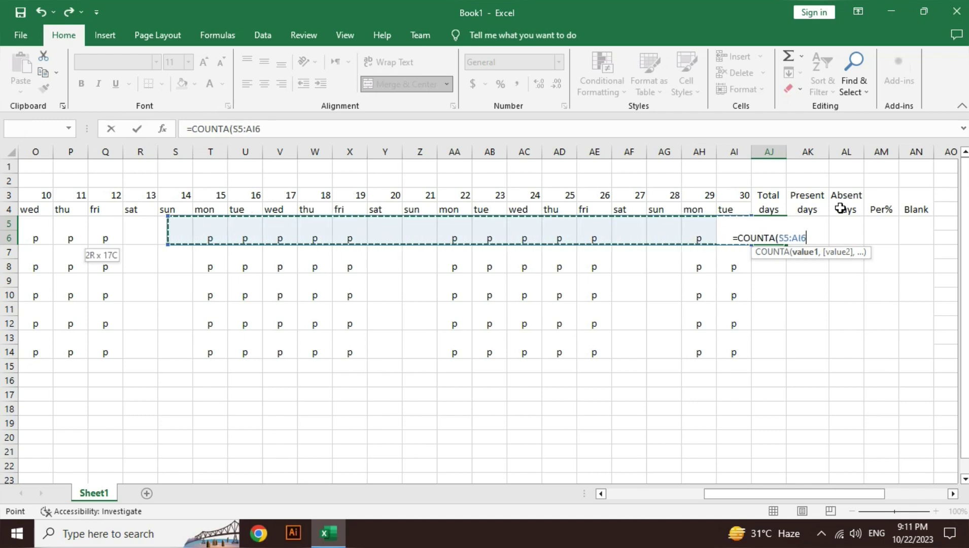
pyautogui.hotkey('shift', 'Left')
pyautogui.hotkey('shift', 'Left')
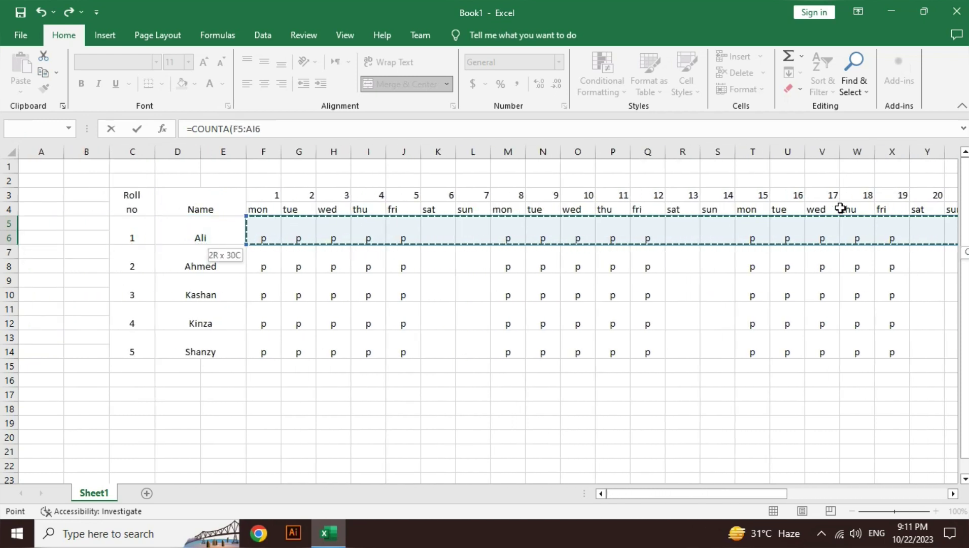
pyautogui.write(')')
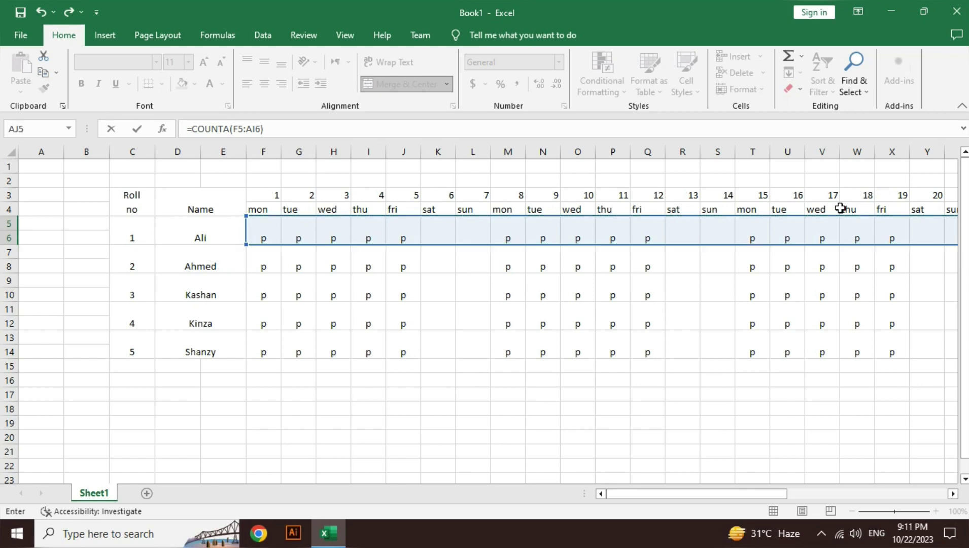
pyautogui.hotkey('ctrl', 'Return')
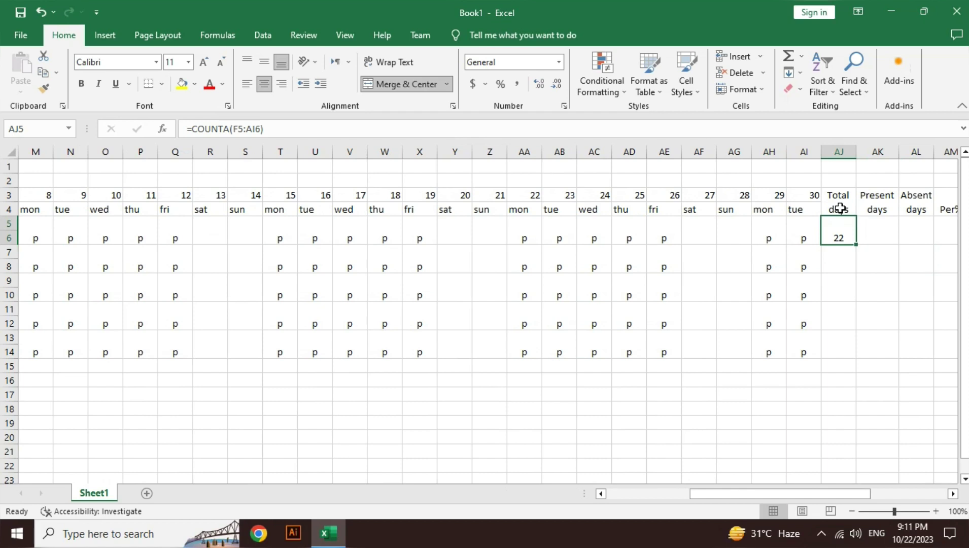
# Examine the first student's blank weekend cells for days 27–28 and the summary columns next to the total days count.
pyautogui.press('Left')
pyautogui.press('Left')
pyautogui.press('Left')
pyautogui.hotkey('shift', 'Left')
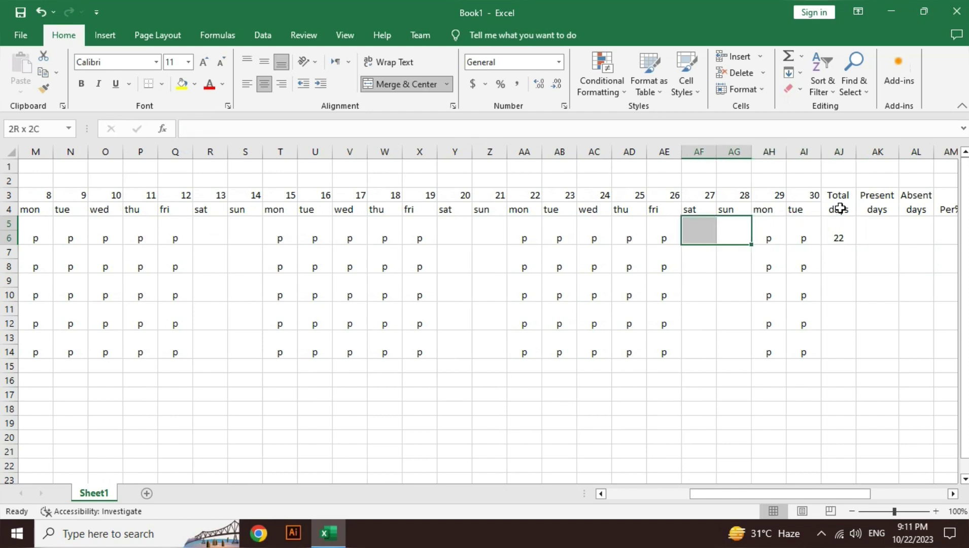
pyautogui.press('Right')
pyautogui.press('Right')
pyautogui.press('Right')
pyautogui.press('Right')
pyautogui.press('Left')
pyautogui.press('Left')
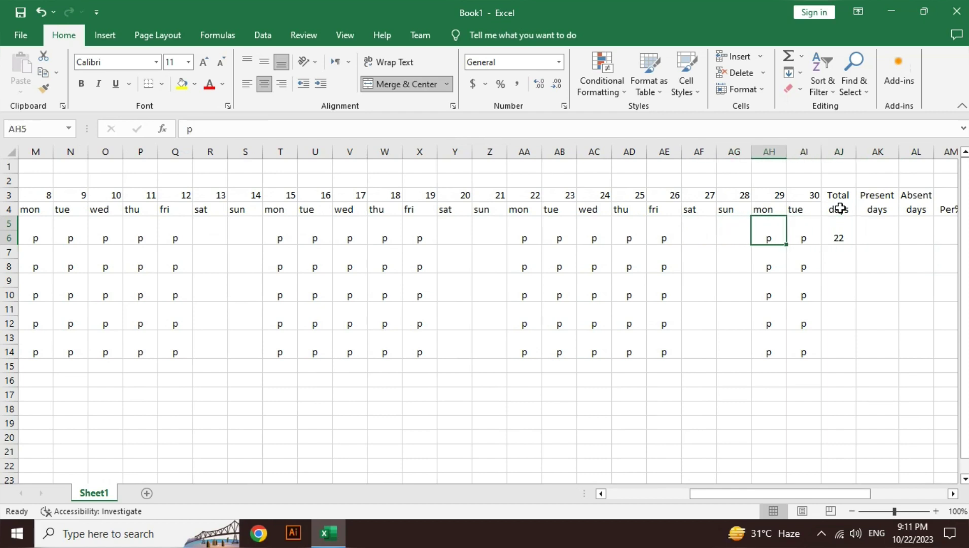
pyautogui.press('Left')
pyautogui.press('Right')
pyautogui.press('Right')
pyautogui.press('Right')
pyautogui.press('Right')
pyautogui.press('Right')
pyautogui.press('Right')
pyautogui.press('Right')
pyautogui.press('Right')
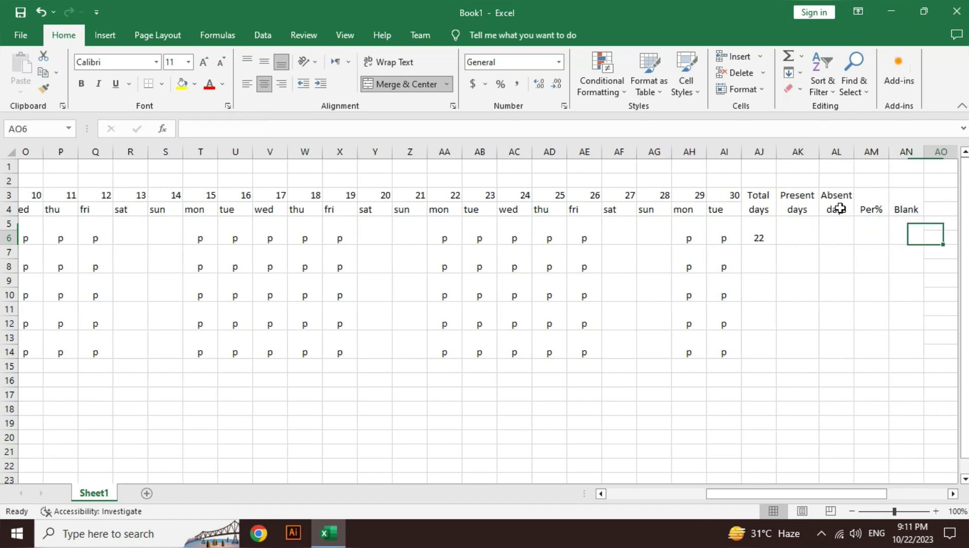
pyautogui.press('Left')
pyautogui.press('Left')
pyautogui.press('Left')
pyautogui.press('Left')
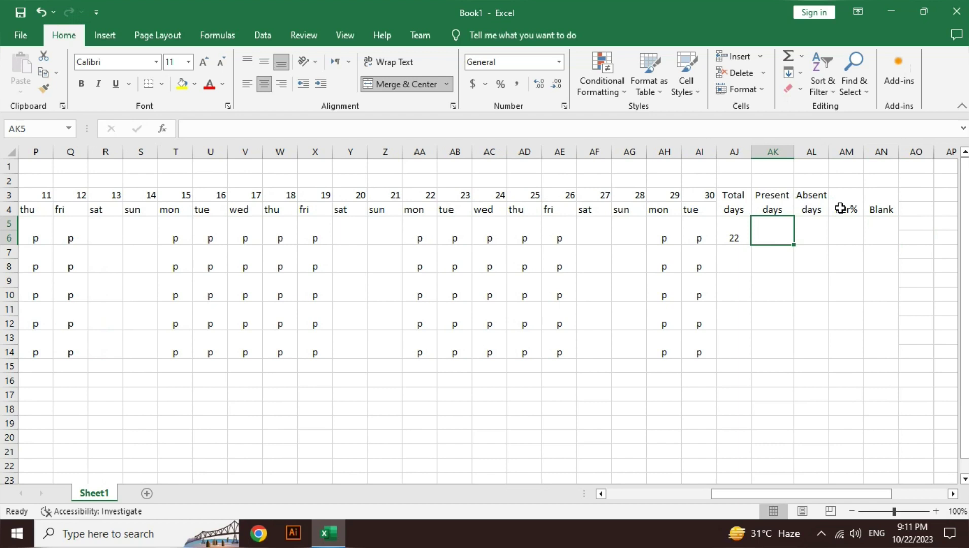
pyautogui.press('Left')
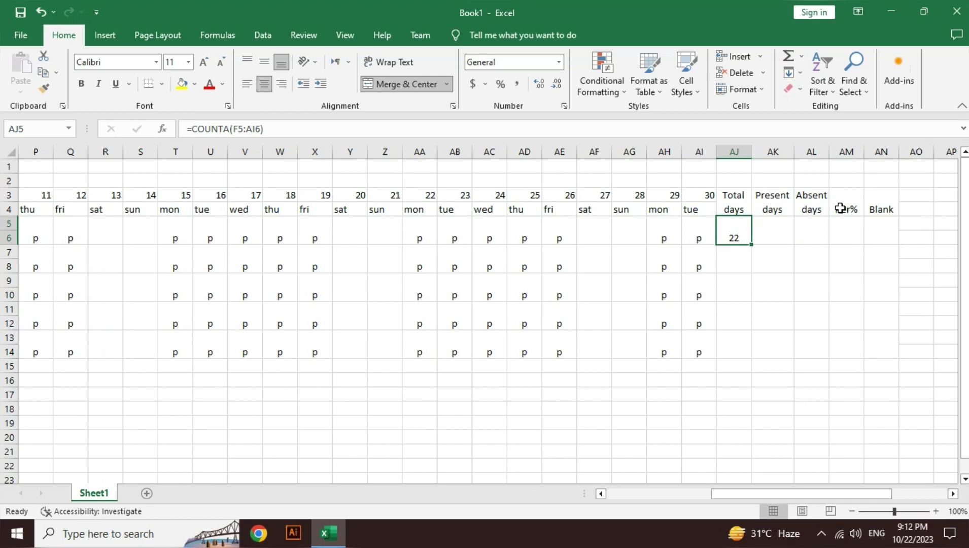
# Enter =COUNTIF(F5:AI6,"p") in AK5 to count the first student's present days.
pyautogui.press('Right')
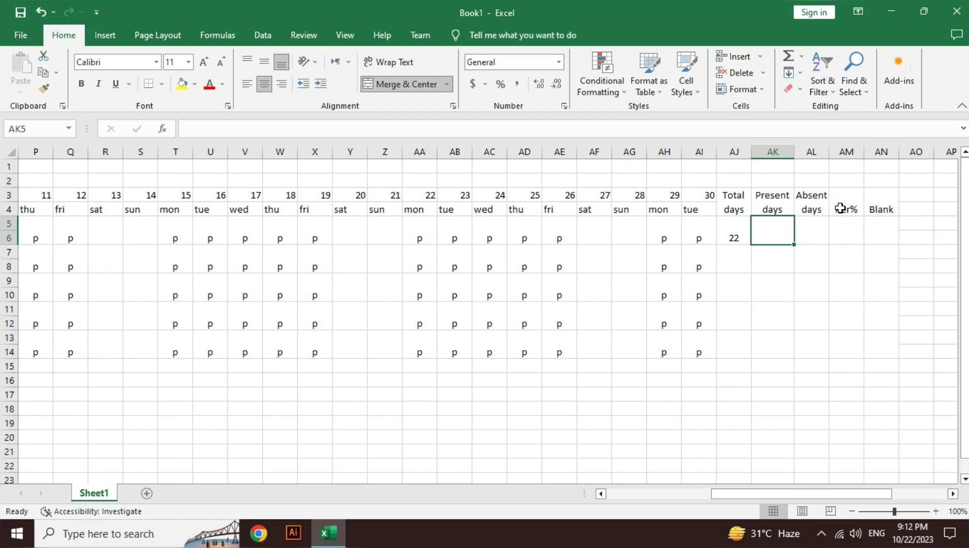
pyautogui.write('=coun')
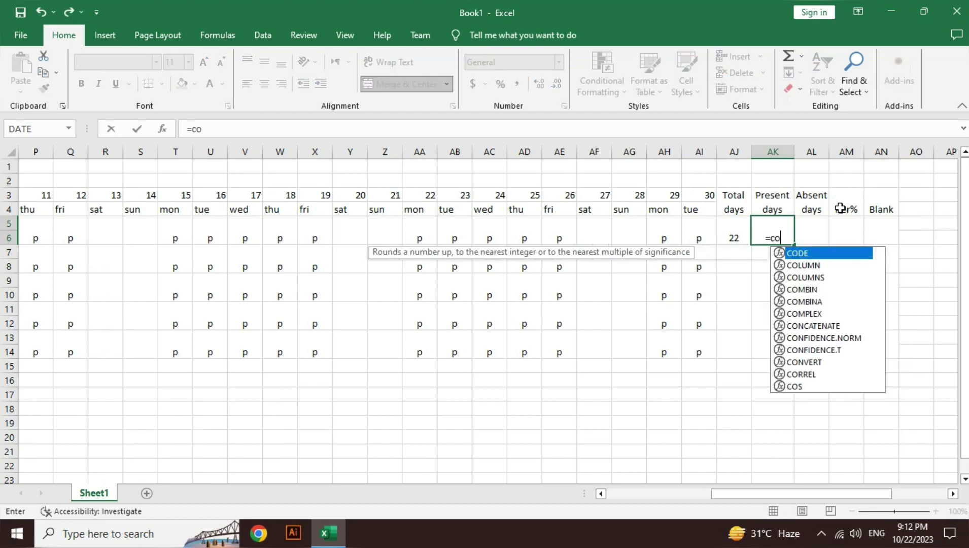
pyautogui.press('Down')
pyautogui.press('Down')
pyautogui.press('Down')
pyautogui.press('Tab')
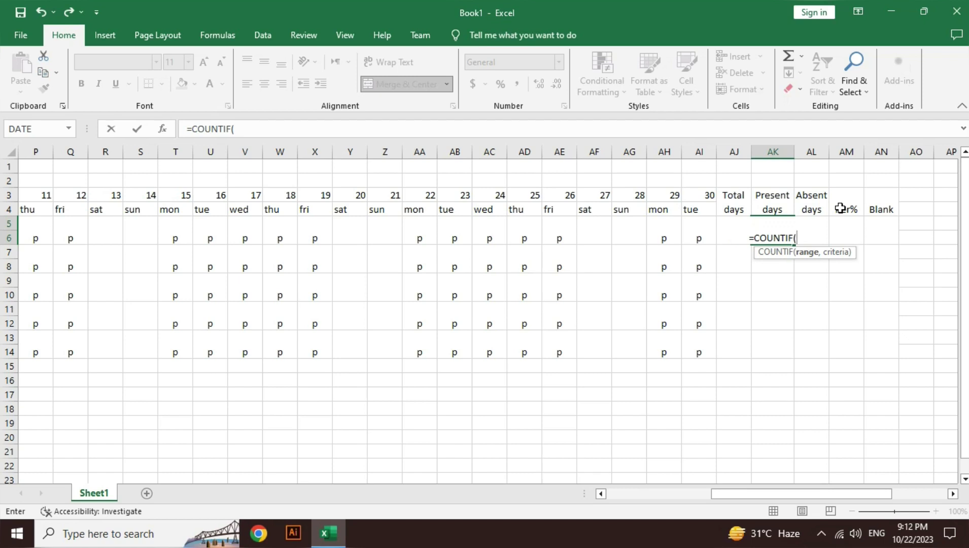
pyautogui.moveTo(699, 223); pyautogui.dragTo(246, 239)
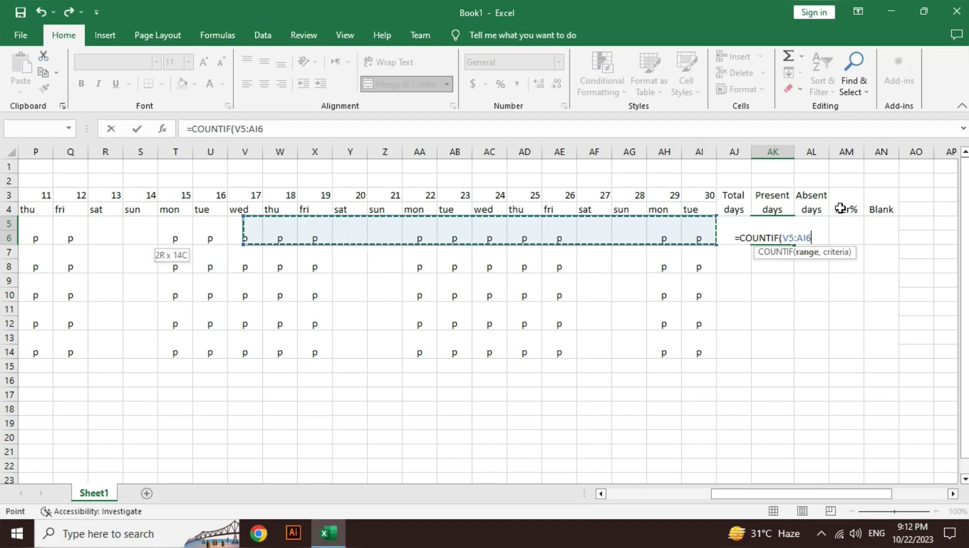
pyautogui.hotkey('shift', 'Left')
pyautogui.hotkey('shift', 'Left')
pyautogui.hotkey('shift', 'Left')
pyautogui.hotkey('shift', 'Left')
pyautogui.hotkey('shift', 'Left')
pyautogui.hotkey('shift', 'Left')
pyautogui.hotkey('shift', 'Left')
pyautogui.hotkey('shift', 'Left')
pyautogui.hotkey('shift', 'Left')
pyautogui.hotkey('shift', 'Left')
pyautogui.hotkey('shift', 'Left')
pyautogui.hotkey('shift', 'Left')
pyautogui.hotkey('shift', 'Left')
pyautogui.hotkey('shift', 'Left')
pyautogui.hotkey('shift', 'Left')
pyautogui.hotkey('shift', 'Left')
pyautogui.hotkey('shift', 'Left')
pyautogui.hotkey('shift', 'Left')
pyautogui.hotkey('shift', 'Left')
pyautogui.hotkey('shift', 'Left')
pyautogui.hotkey('shift', 'Right')
pyautogui.hotkey('shift', 'Right')
pyautogui.hotkey('shift', 'Right')
pyautogui.hotkey('shift', 'Right')
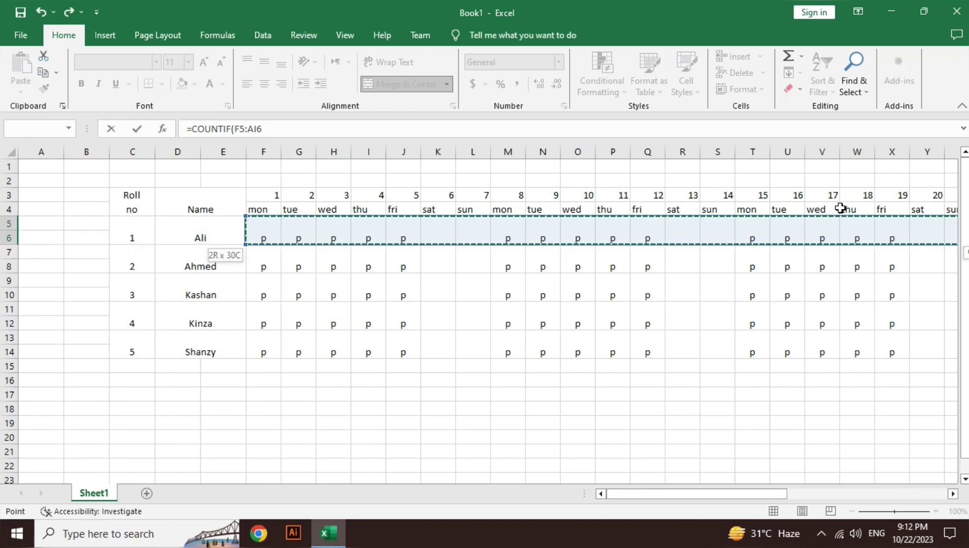
pyautogui.write(',')
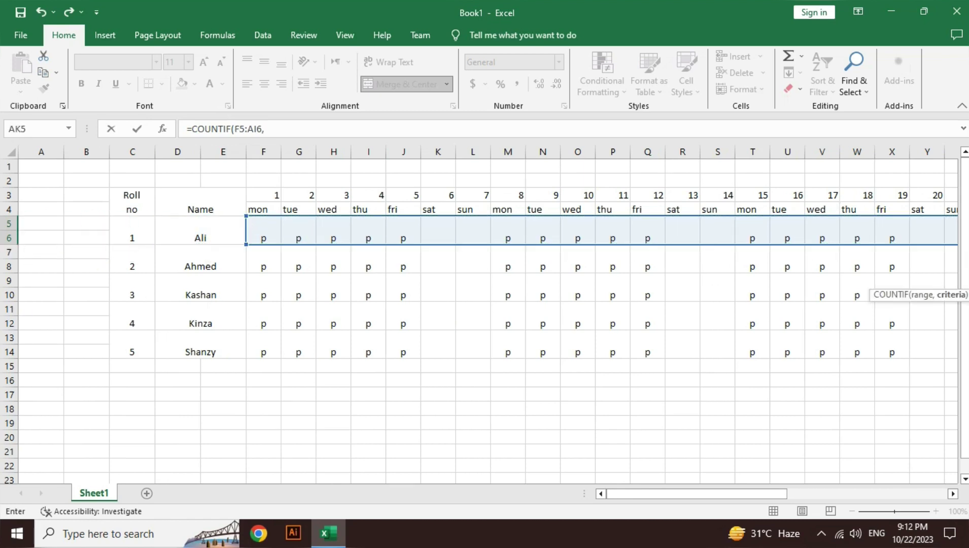
pyautogui.click(929, 493)
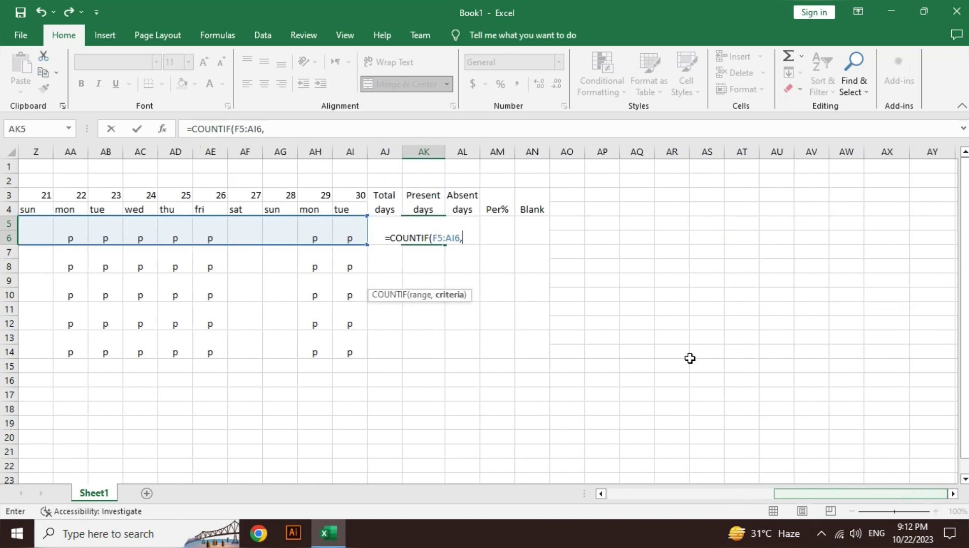
pyautogui.write('"')
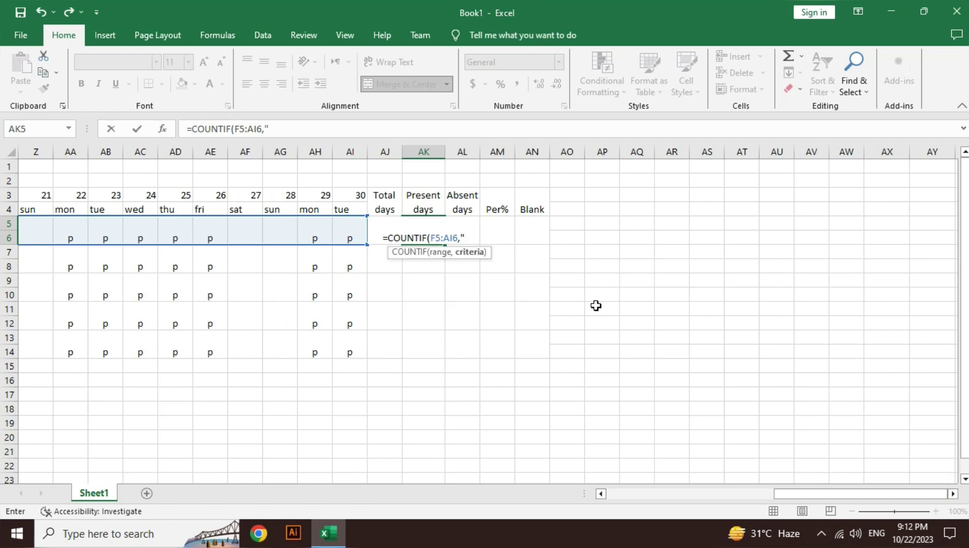
pyautogui.write('p")')
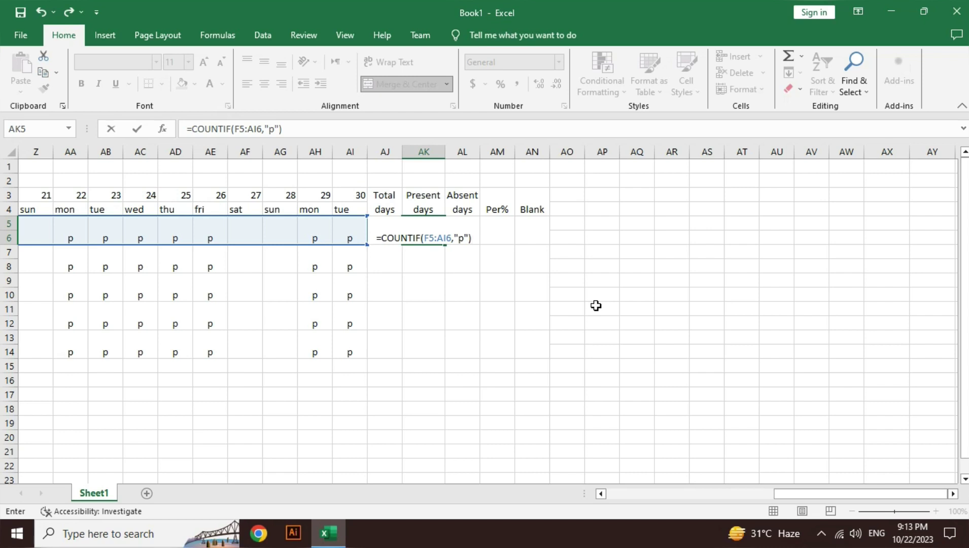
pyautogui.press('Return')
# Enter =COUNTIF(F5:AI6,"a") in AL5 to count the first student's absent days.
pyautogui.press('Right')
pyautogui.press('Right')
pyautogui.press('Up')
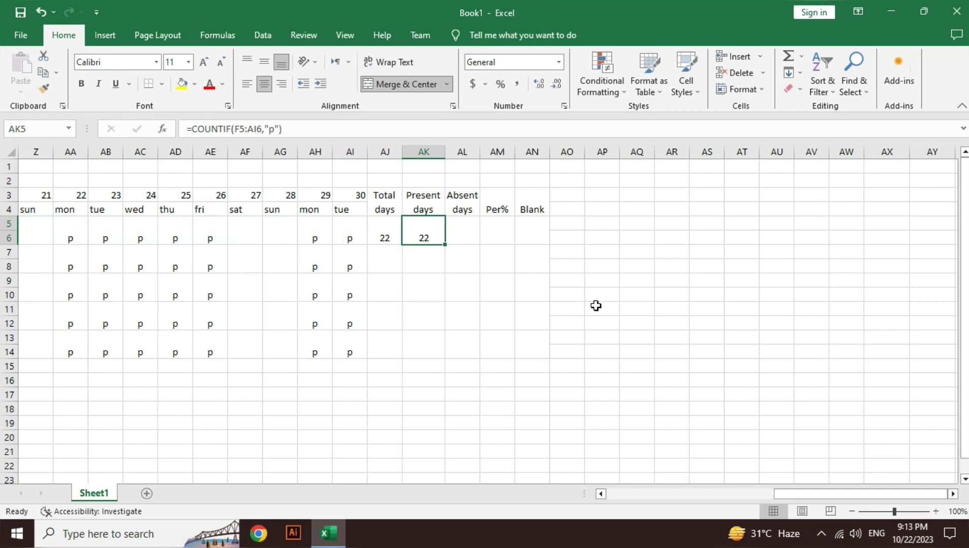
pyautogui.press('Right')
pyautogui.write('=co')
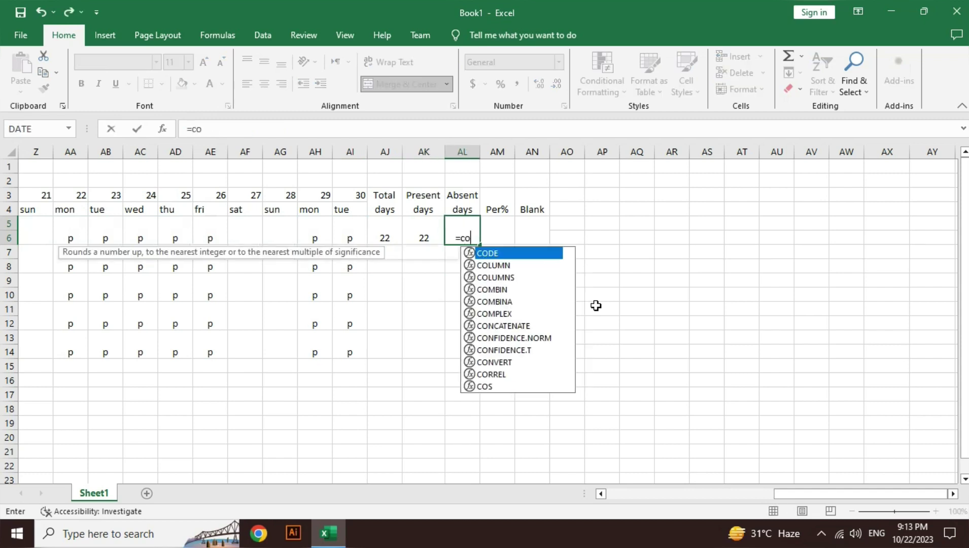
pyautogui.write('unt')
pyautogui.press('Down')
pyautogui.press('Down')
pyautogui.press('Down')
pyautogui.press('Tab')
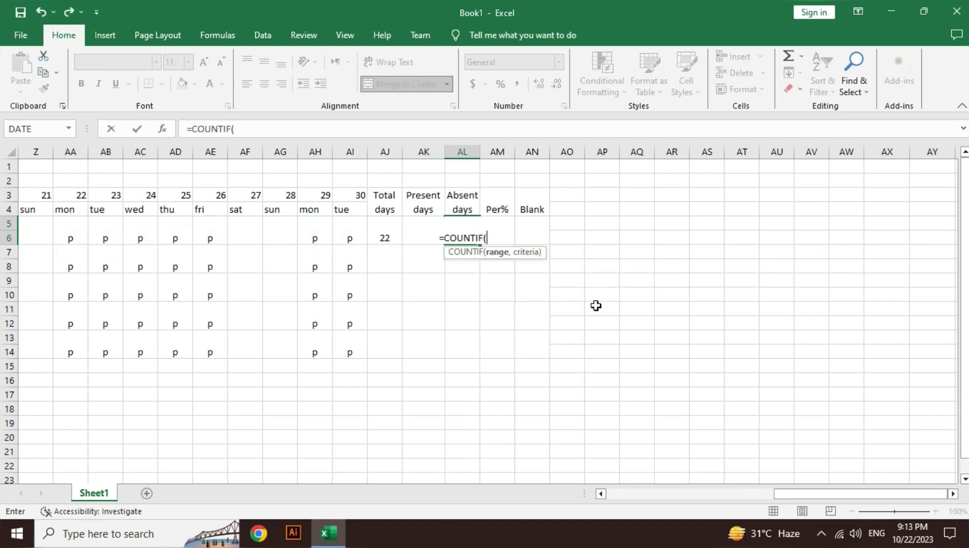
pyautogui.press('Left')
pyautogui.press('Left')
pyautogui.press('Left')
pyautogui.hotkey('shift', 'Left')
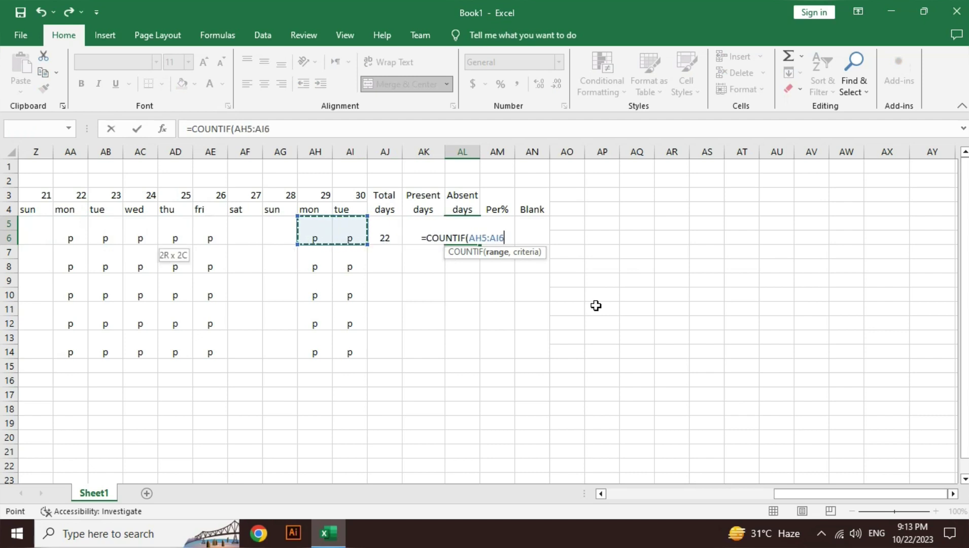
pyautogui.hotkey('shift', 'Left')
pyautogui.hotkey('shift', 'Left')
pyautogui.hotkey('shift', 'Left')
pyautogui.hotkey('shift', 'Left')
pyautogui.hotkey('shift', 'Left')
pyautogui.hotkey('shift', 'Left')
pyautogui.hotkey('shift', 'Left')
pyautogui.hotkey('shift', 'Left')
pyautogui.hotkey('shift', 'Left')
pyautogui.hotkey('shift', 'Left')
pyautogui.hotkey('shift', 'Left')
pyautogui.hotkey('shift', 'Left')
pyautogui.hotkey('shift', 'Left')
pyautogui.hotkey('shift', 'Left')
pyautogui.hotkey('shift', 'Left')
pyautogui.hotkey('shift', 'Left')
pyautogui.hotkey('shift', 'Left')
pyautogui.hotkey('shift', 'Left')
pyautogui.hotkey('shift', 'Left')
pyautogui.hotkey('shift', 'Left')
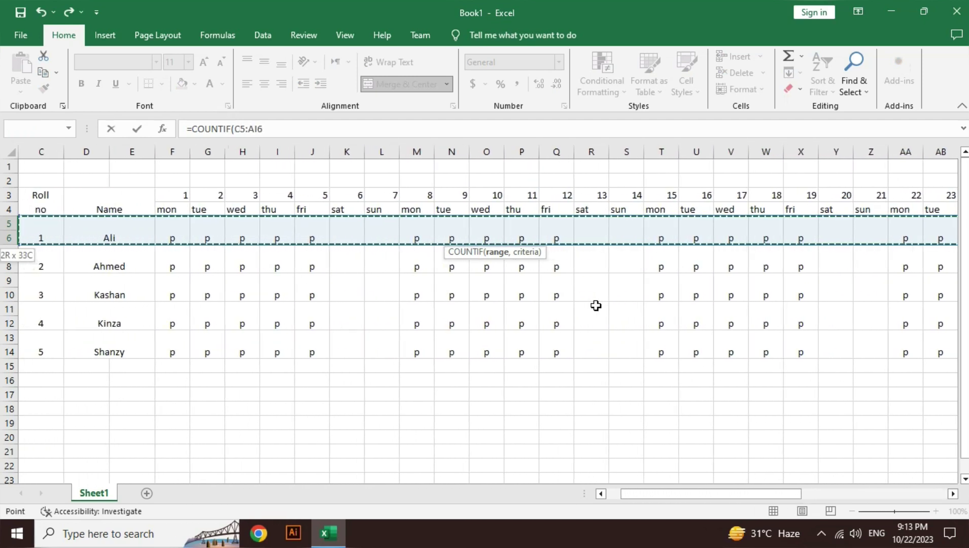
pyautogui.hotkey('shift', 'Right')
pyautogui.hotkey('shift', 'Right')
pyautogui.hotkey('shift', 'Right')
pyautogui.write(',"')
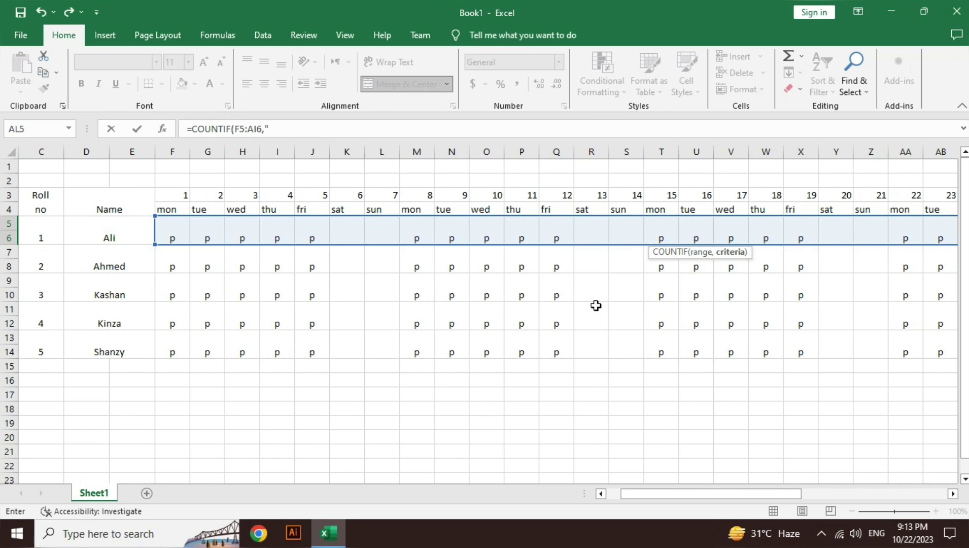
pyautogui.click(947, 494)
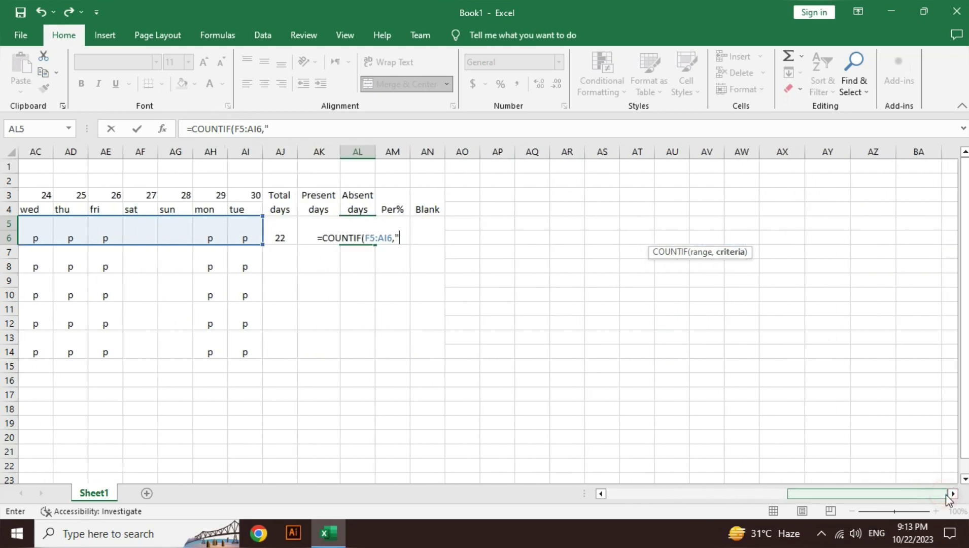
pyautogui.write('a")')
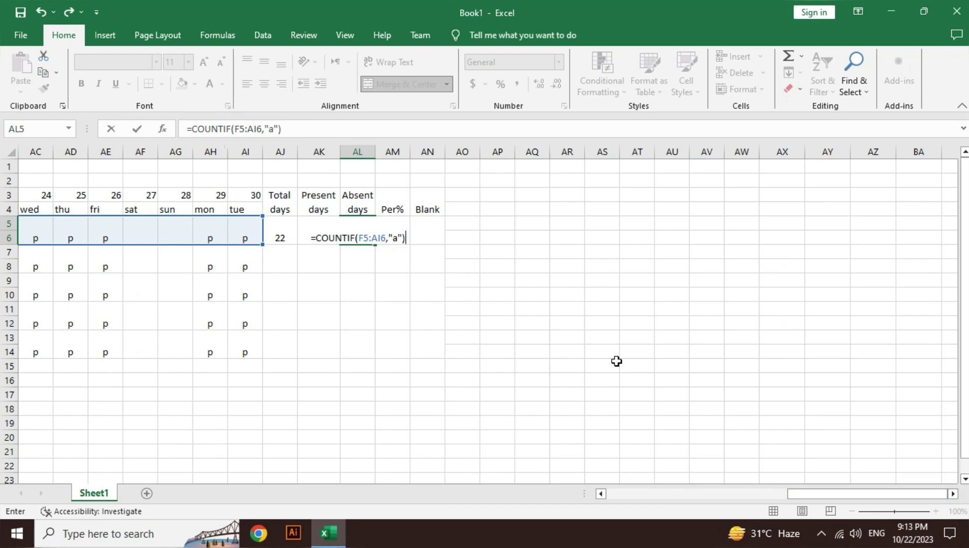
pyautogui.press('Return')
# Mark the first student absent with a on days 30, 26 and 24.
pyautogui.press('Up')
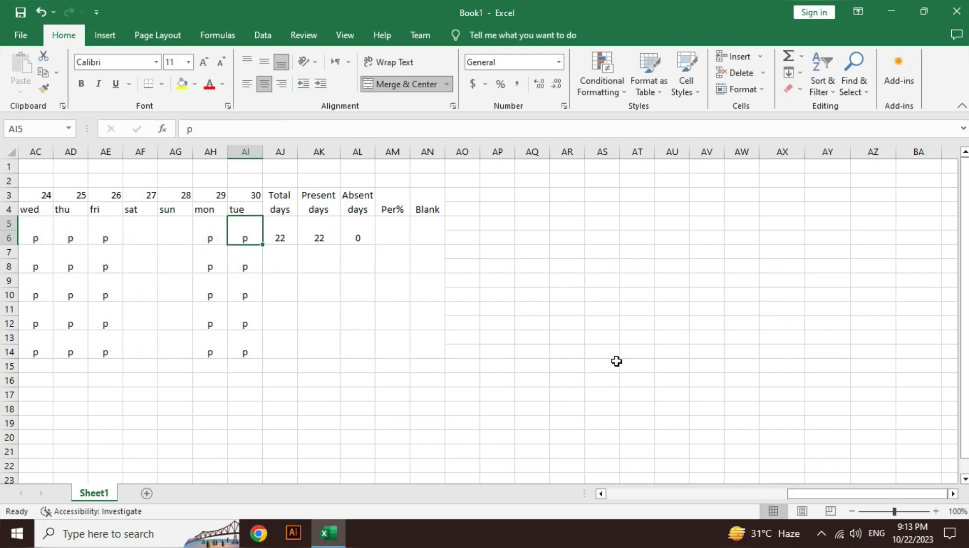
pyautogui.write('a')
pyautogui.press('Left')
pyautogui.press('Left')
pyautogui.write('a')
pyautogui.press('Left')
pyautogui.press('Left')
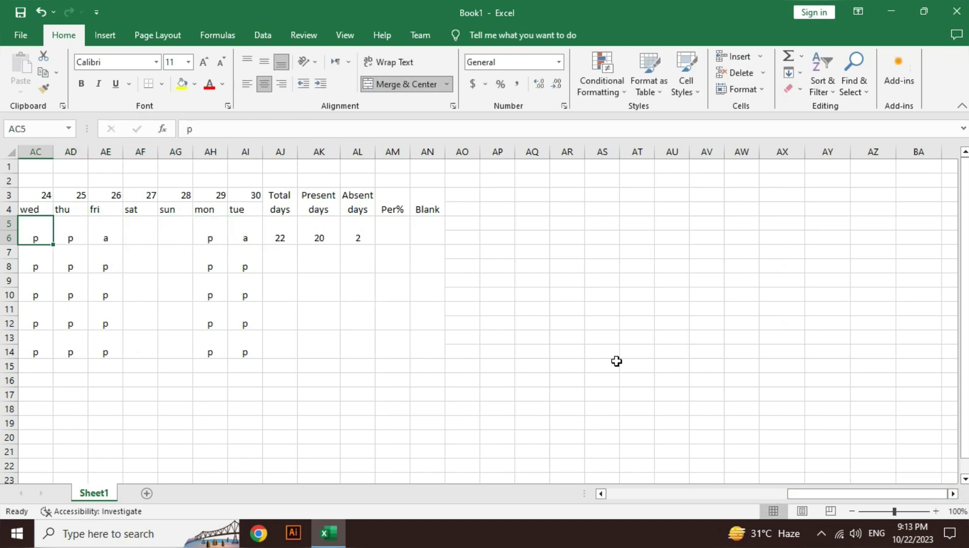
pyautogui.write('a')
# Examine the first student's total, present and absent day counts and their formulas in AJ5 to AL5.
pyautogui.press('Down')
pyautogui.press('Down')
pyautogui.press('Right')
pyautogui.press('Right')
pyautogui.press('Right')
pyautogui.press('Right')
pyautogui.press('Up')
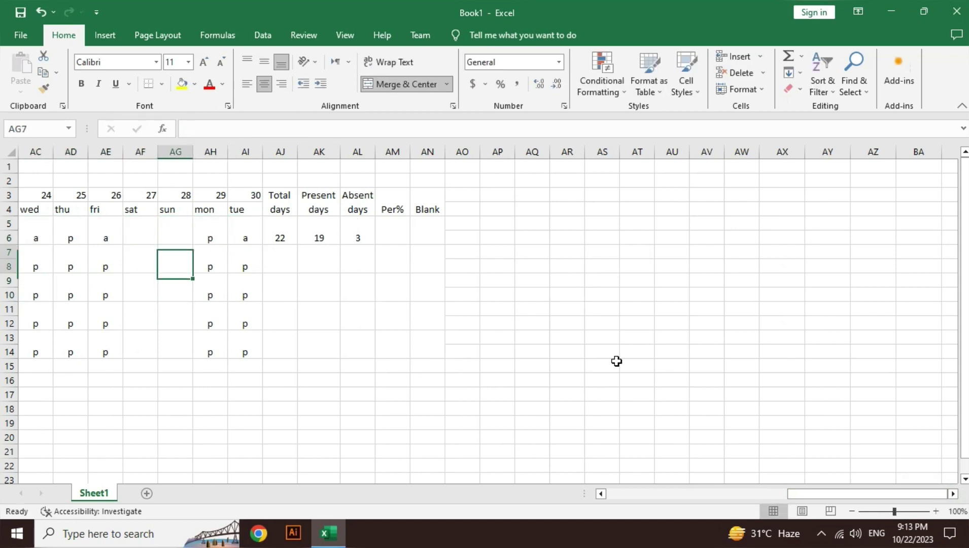
pyautogui.press('Right')
pyautogui.press('Right')
pyautogui.press('Up')
pyautogui.press('Right')
pyautogui.press('Right')
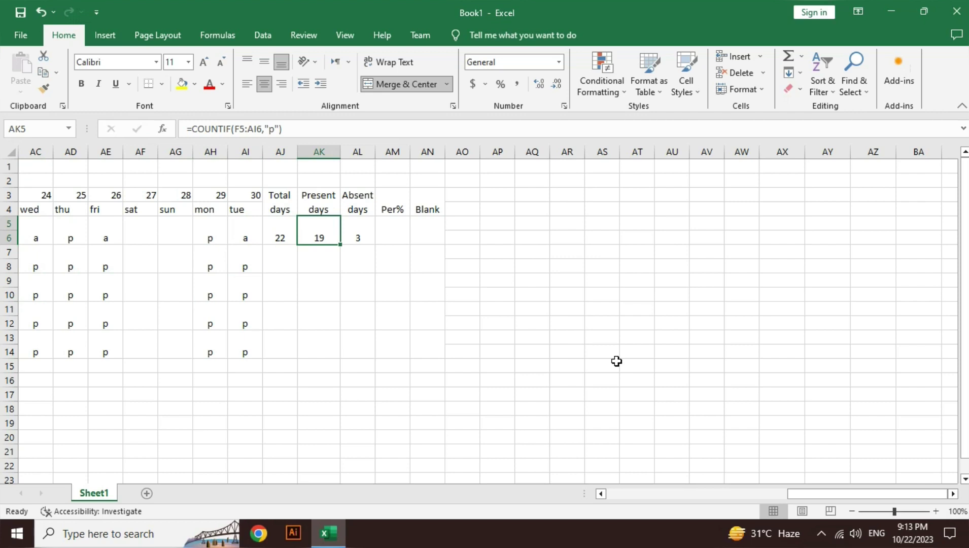
pyautogui.press('Left')
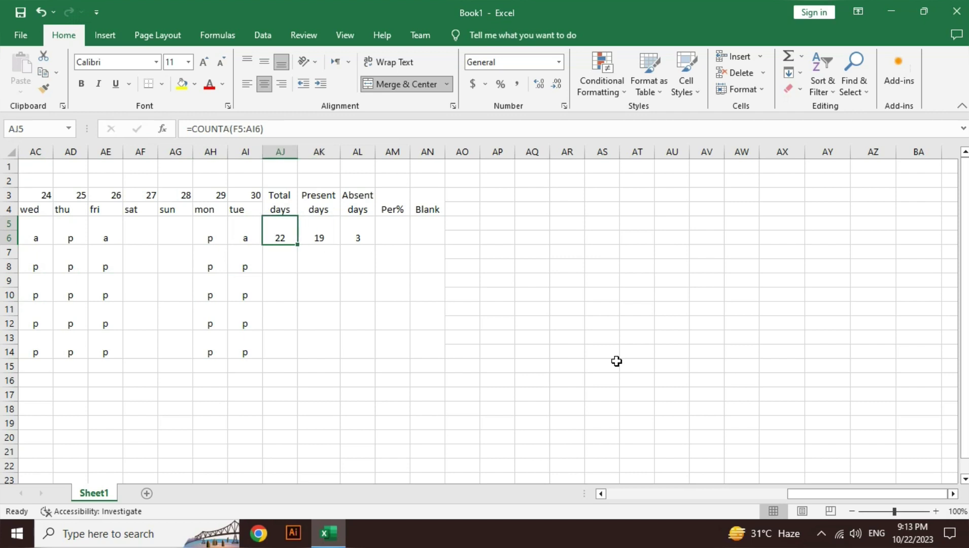
pyautogui.press('Right')
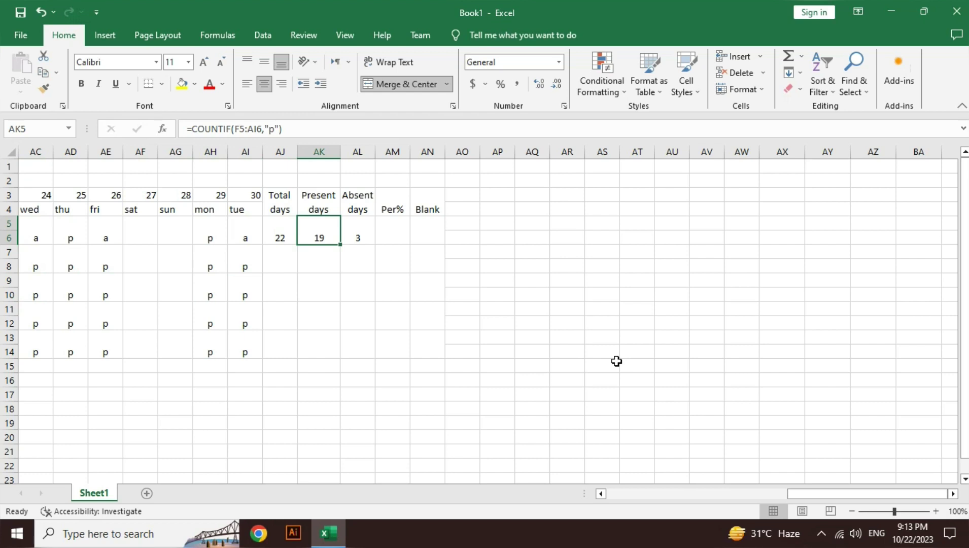
pyautogui.press('Right')
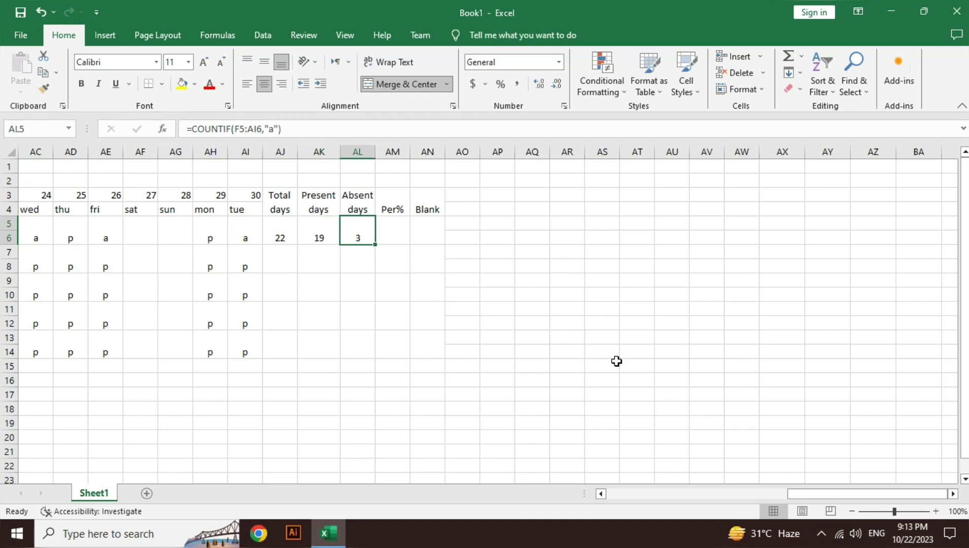
pyautogui.press('Right')
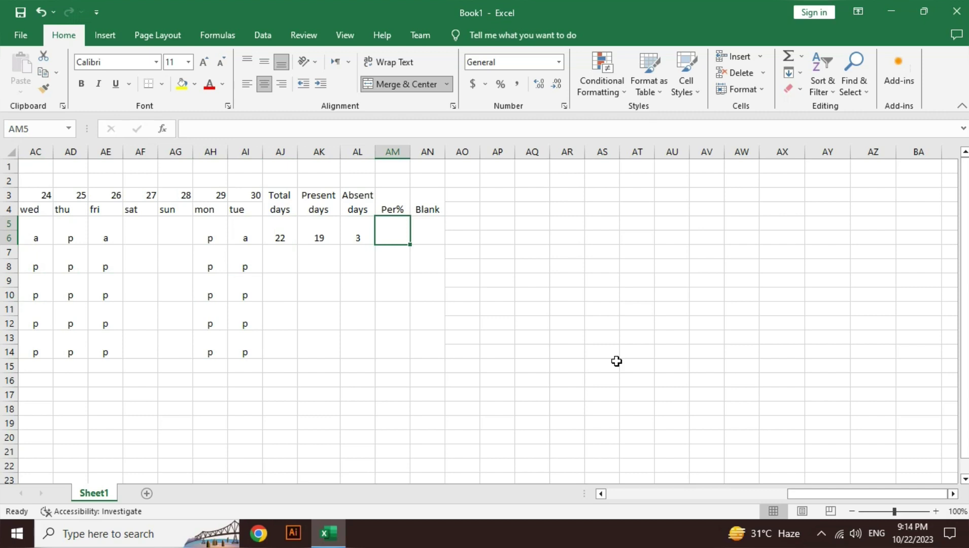
pyautogui.write('=')
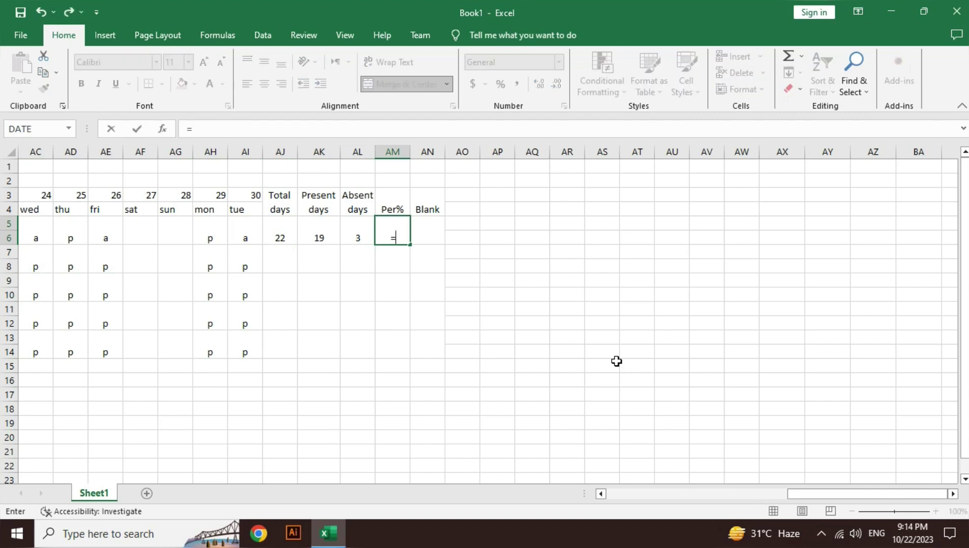
pyautogui.press('Escape')
pyautogui.press('Left')
pyautogui.press('F2')
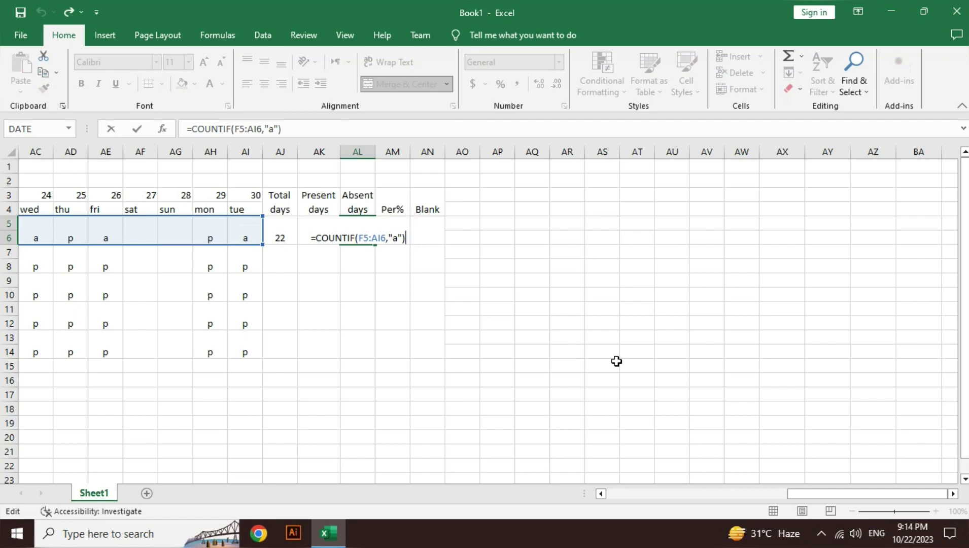
pyautogui.press('Return')
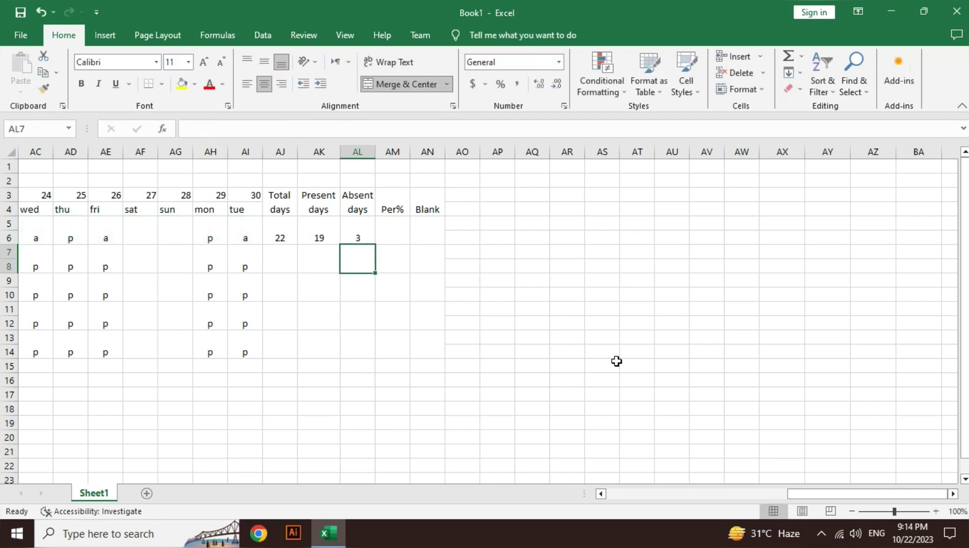
pyautogui.press('Right')
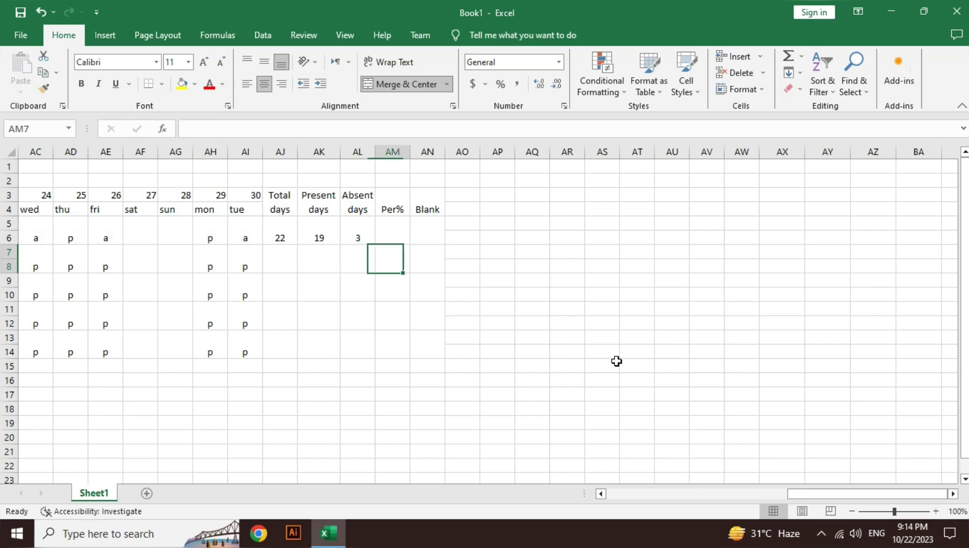
pyautogui.press('Up')
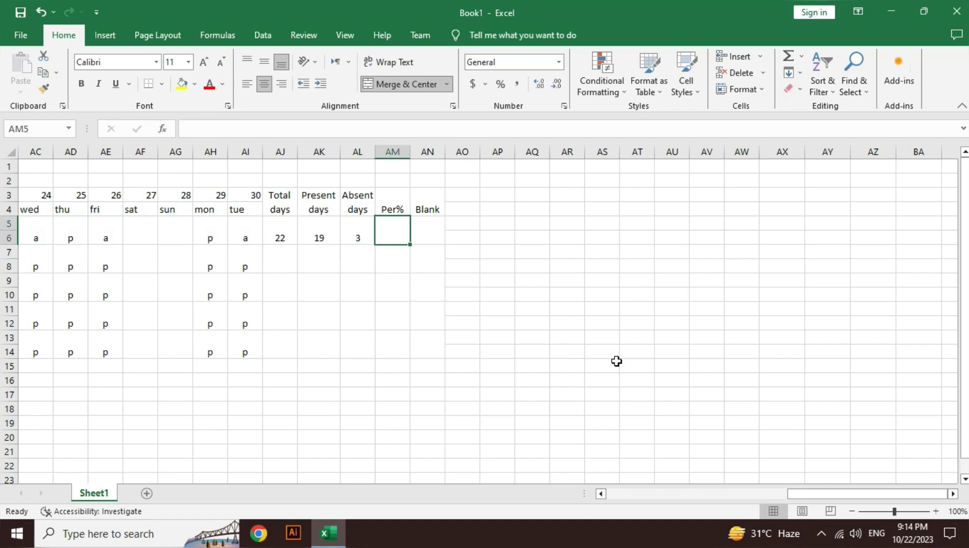
# Enter =AK5*100/AJ5 in AM5 to calculate the first student's attendance percentage.
pyautogui.write('=')
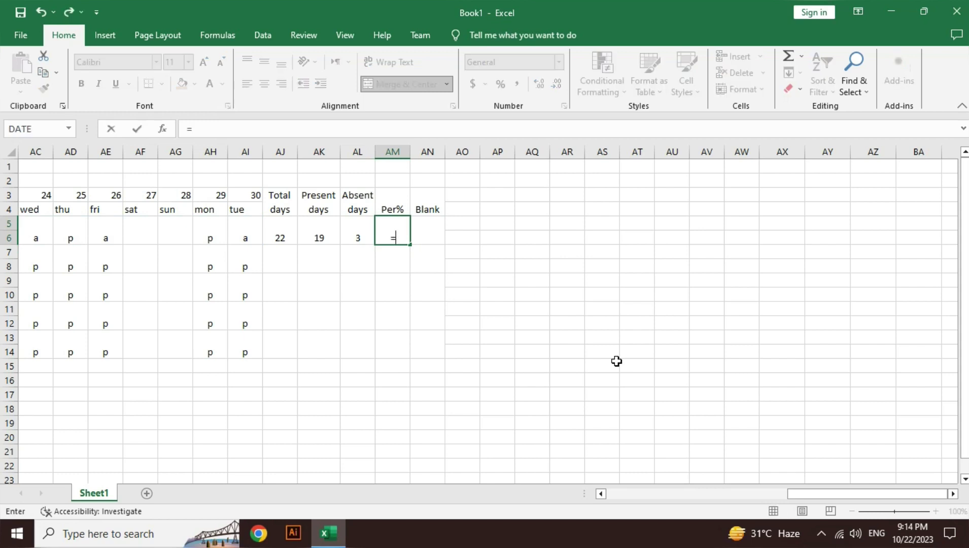
pyautogui.press('Left')
pyautogui.press('Left')
pyautogui.write('*')
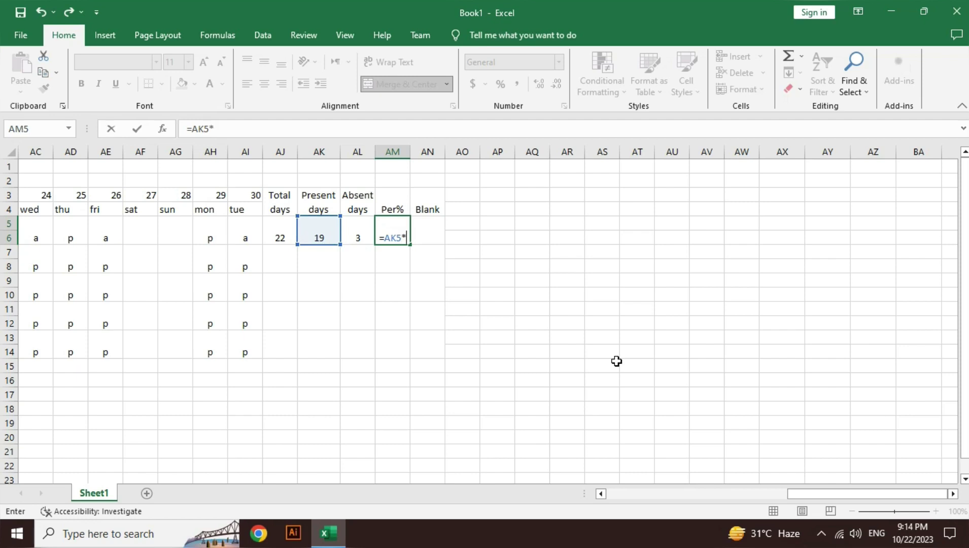
pyautogui.write('100/')
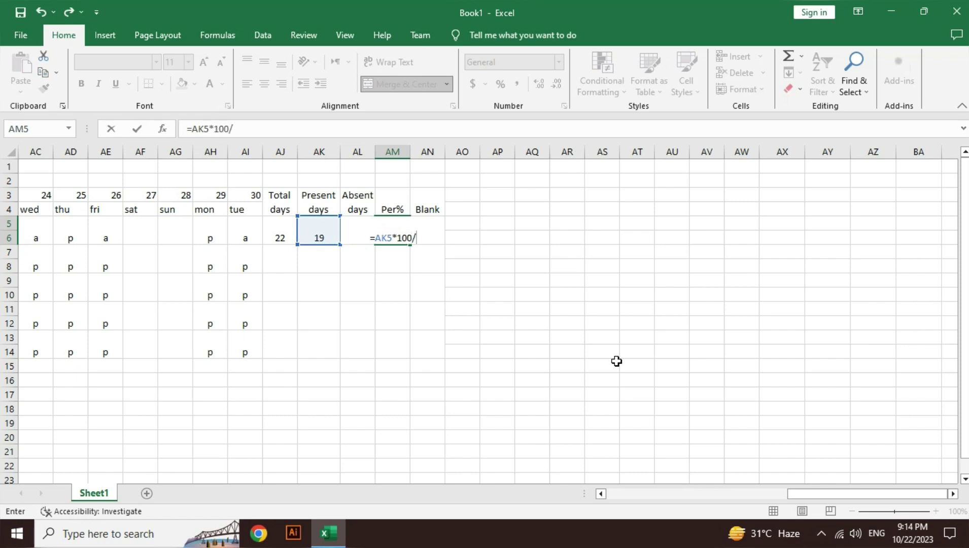
pyautogui.press('Left')
pyautogui.press('Left')
pyautogui.press('Left')
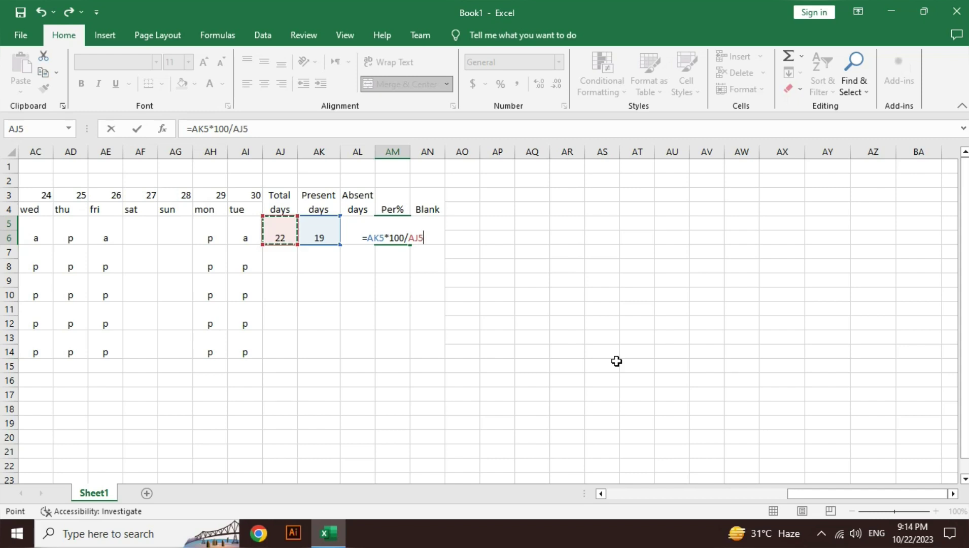
pyautogui.press('Return')
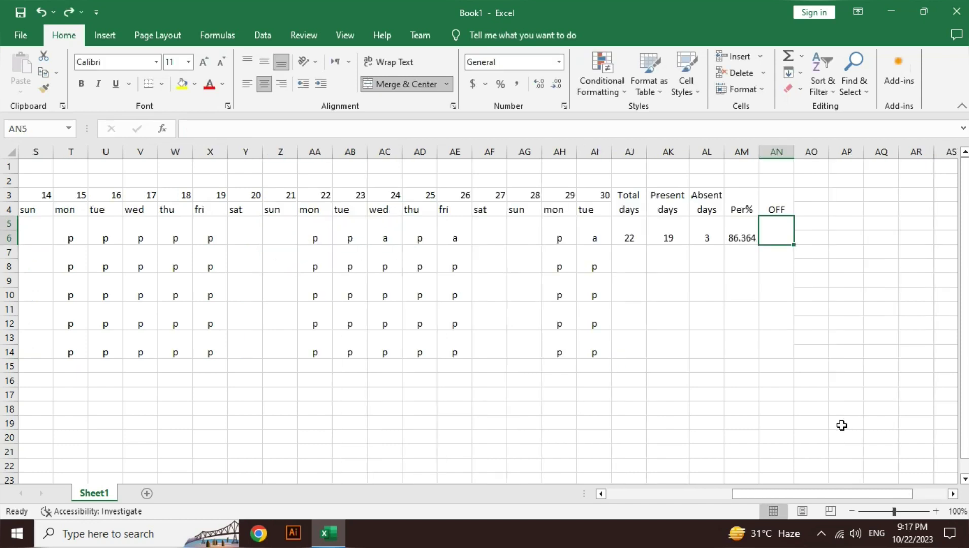
# Enter =COUNTBLANK(F5:AI6) in AN5 to count the first student's off days.
pyautogui.press('Up')
pyautogui.press('Down')
pyautogui.press('Up')
pyautogui.press('Down')
pyautogui.write('=coun')
pyautogui.press('Down')
pyautogui.press('Down')
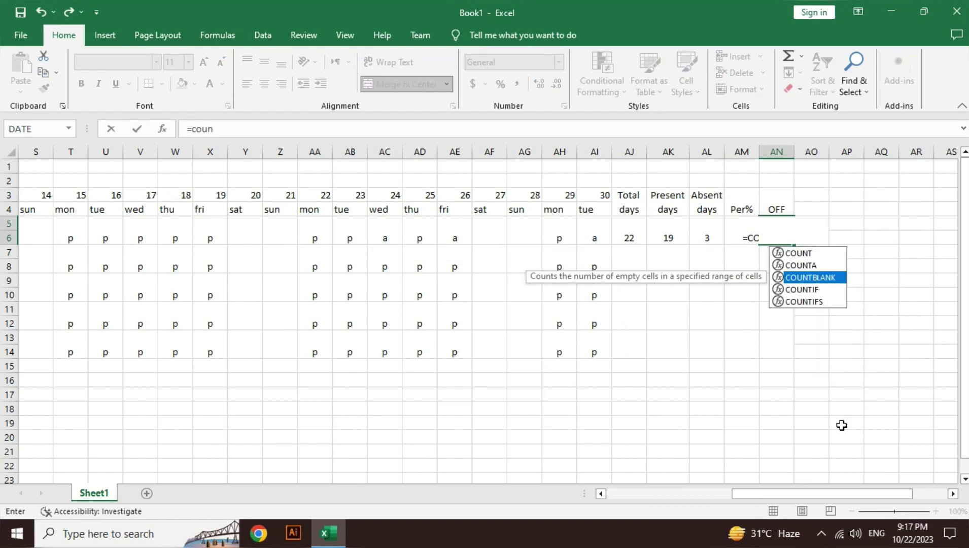
pyautogui.press('Tab')
pyautogui.press('Left')
pyautogui.press('Left')
pyautogui.press('Left')
pyautogui.press('Left')
pyautogui.press('Left')
pyautogui.hotkey('shift', 'Left')
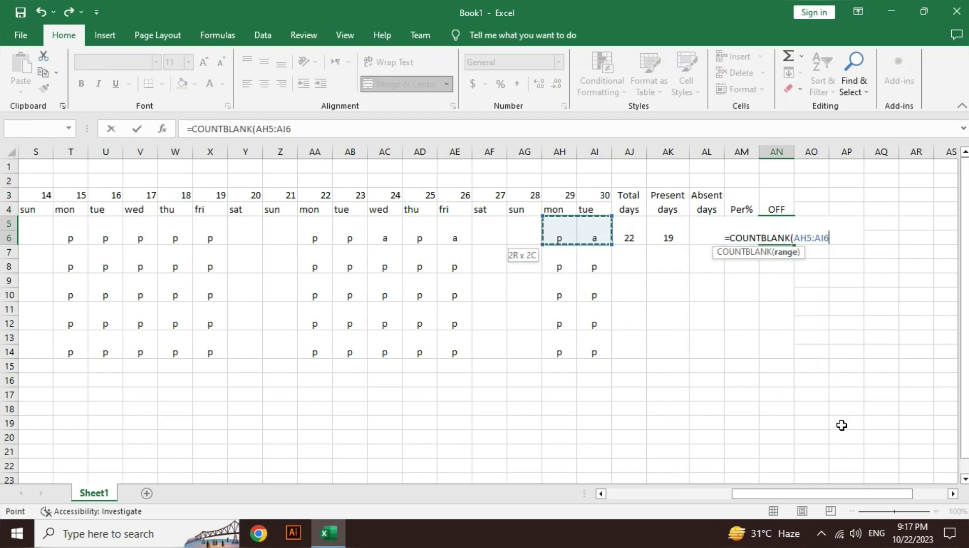
pyautogui.hotkey('shift', 'Left')
pyautogui.hotkey('shift', 'Left')
pyautogui.hotkey('shift', 'Left')
pyautogui.hotkey('shift', 'Left')
pyautogui.hotkey('shift', 'Left')
pyautogui.hotkey('shift', 'Left')
pyautogui.hotkey('shift', 'Left')
pyautogui.hotkey('shift', 'Left')
pyautogui.hotkey('shift', 'Left')
pyautogui.hotkey('shift', 'Left')
pyautogui.hotkey('shift', 'Left')
pyautogui.hotkey('shift', 'Left')
pyautogui.hotkey('shift', 'Left')
pyautogui.hotkey('shift', 'Left')
pyautogui.hotkey('shift', 'Left')
pyautogui.hotkey('shift', 'Left')
pyautogui.hotkey('shift', 'Left')
pyautogui.hotkey('shift', 'Left')
pyautogui.hotkey('shift', 'Left')
pyautogui.hotkey('shift', 'Left')
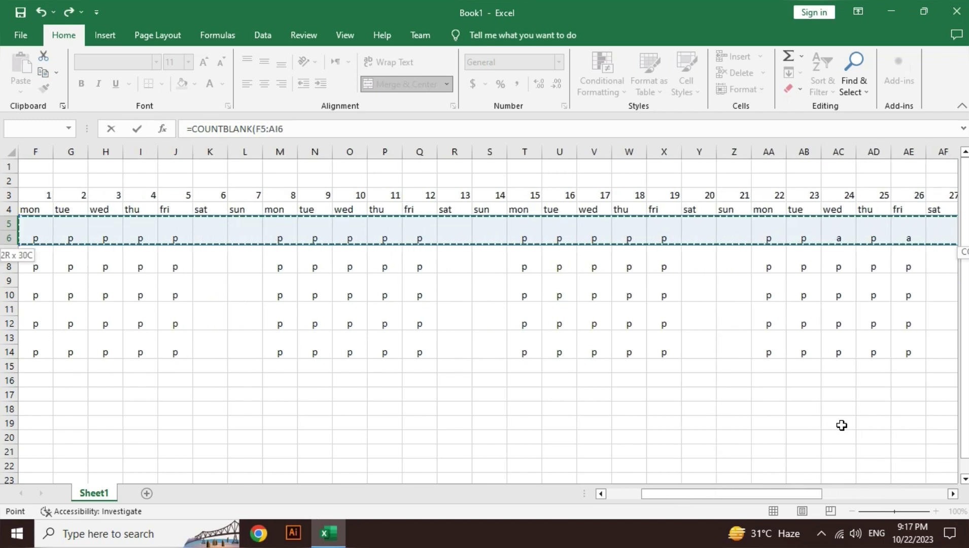
pyautogui.hotkey('shift', 'Left')
pyautogui.hotkey('shift', 'Right')
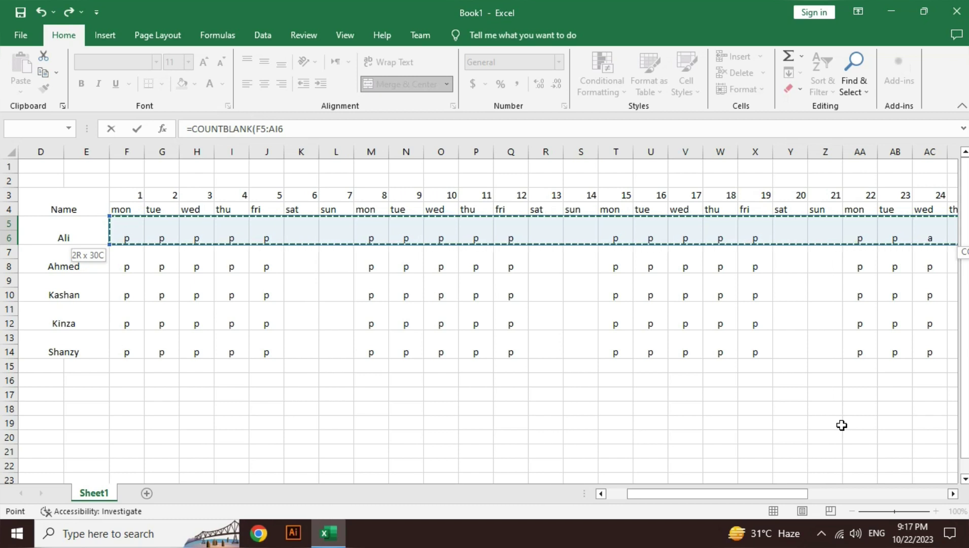
pyautogui.write(')')
pyautogui.press('Return')
# Review the first student's attendance row across all 30 days, checking the blank Saturday and Sunday cells against the OFF column.
pyautogui.press('Right')
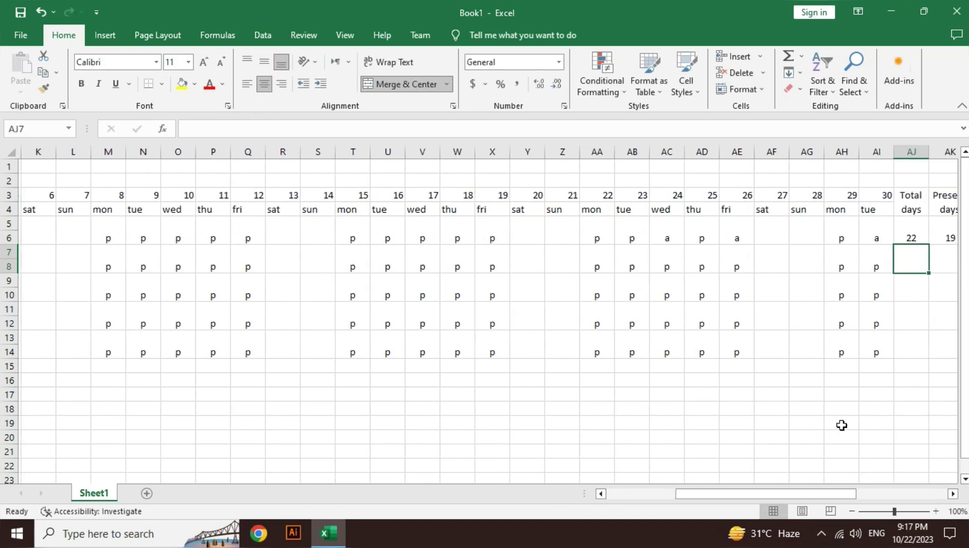
pyautogui.press('Right')
pyautogui.press('Left')
pyautogui.press('Left')
pyautogui.press('Left')
pyautogui.press('Up')
pyautogui.press('Left')
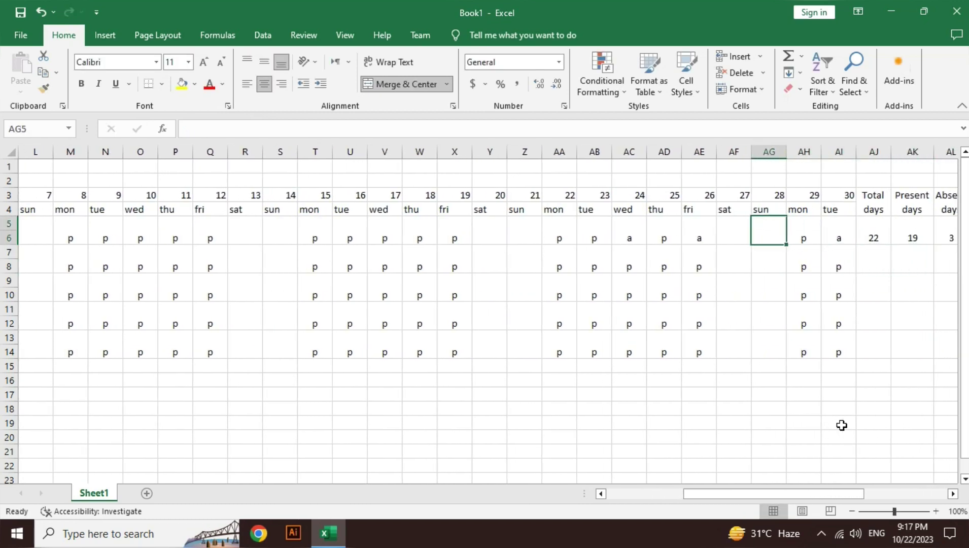
pyautogui.hotkey('shift', 'Left')
pyautogui.press('Left')
pyautogui.press('Left')
pyautogui.press('Left')
pyautogui.press('Left')
pyautogui.press('Left')
pyautogui.press('Left')
pyautogui.press('Left')
pyautogui.press('Left')
pyautogui.press('Left')
pyautogui.press('Left')
pyautogui.press('Left')
pyautogui.press('Left')
pyautogui.press('Left')
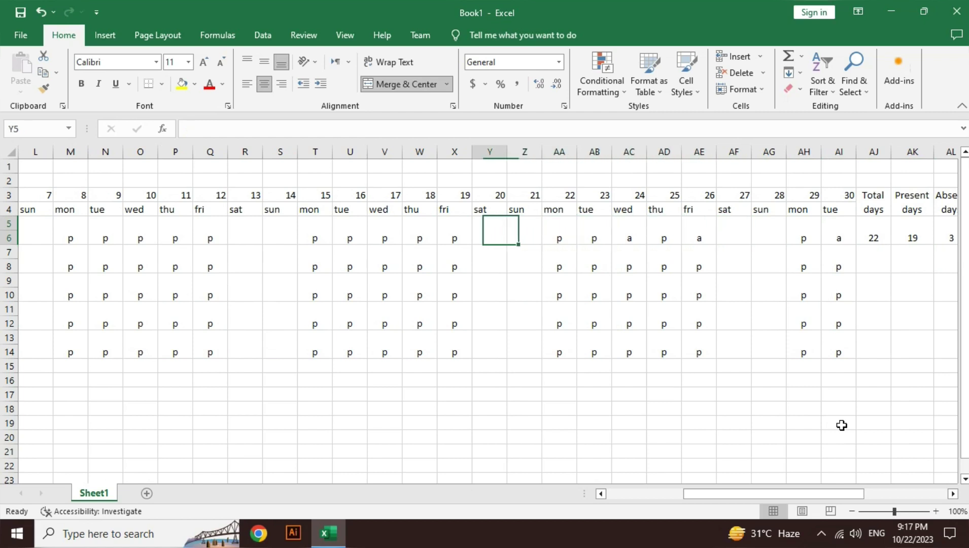
pyautogui.press('Left')
pyautogui.press('Left')
pyautogui.press('Left')
pyautogui.press('Left')
pyautogui.press('Left')
pyautogui.press('Left')
pyautogui.press('Left')
pyautogui.press('Left')
pyautogui.press('Left')
pyautogui.press('Left')
pyautogui.press('Left')
pyautogui.press('Left')
pyautogui.press('Left')
pyautogui.press('Left')
pyautogui.press('Left')
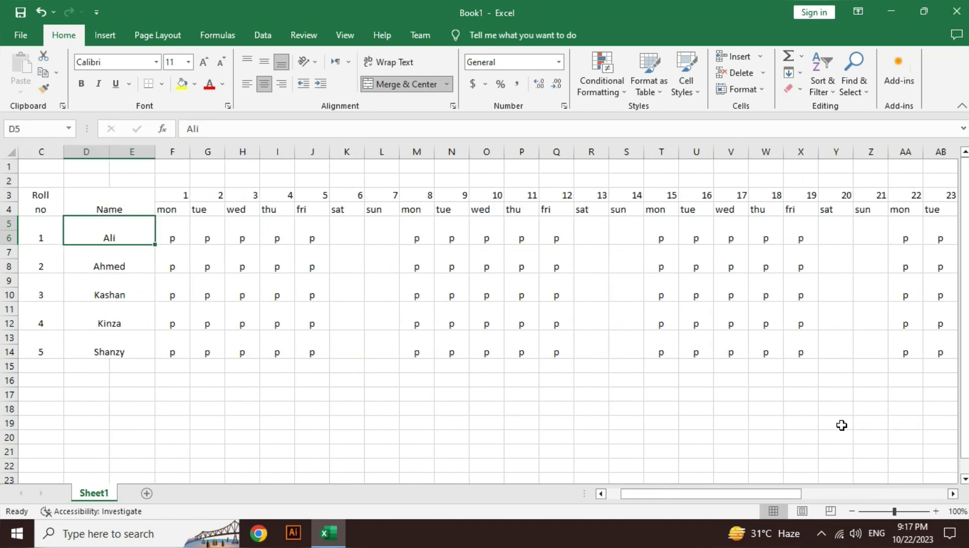
pyautogui.press('Right')
pyautogui.press('Right')
pyautogui.press('Right')
pyautogui.press('Right')
pyautogui.press('Right')
pyautogui.press('Right')
pyautogui.press('Right')
pyautogui.press('Right')
pyautogui.press('Right')
pyautogui.press('Right')
pyautogui.press('Right')
pyautogui.press('Right')
pyautogui.press('Right')
pyautogui.press('Right')
pyautogui.press('Right')
pyautogui.press('Right')
pyautogui.press('Right')
pyautogui.press('Right')
pyautogui.press('Right')
pyautogui.press('Right')
pyautogui.press('Right')
pyautogui.press('Right')
pyautogui.press('Right')
pyautogui.press('Right')
pyautogui.press('Right')
pyautogui.press('Right')
pyautogui.press('Right')
pyautogui.press('Right')
pyautogui.press('Right')
pyautogui.press('Right')
pyautogui.press('Right')
pyautogui.press('Right')
pyautogui.press('Right')
pyautogui.press('Right')
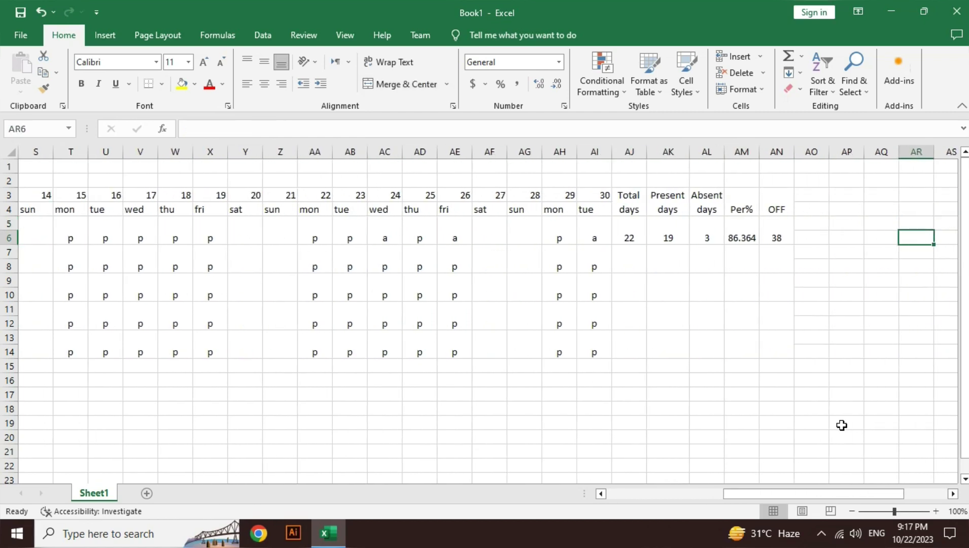
# Examine the first student's summary formulas from AJ5 to AN5 and compare the off-day count with the month's 30 days.
pyautogui.press('Left')
pyautogui.press('Left')
pyautogui.press('Left')
pyautogui.press('Left')
pyautogui.press('Left')
pyautogui.press('Left')
pyautogui.press('Left')
pyautogui.press('Left')
pyautogui.press('Left')
pyautogui.press('Right')
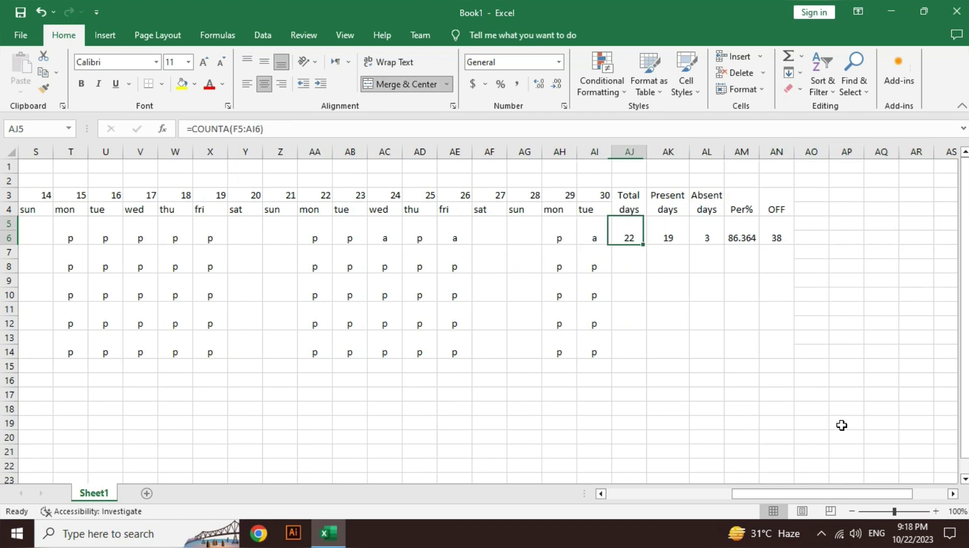
pyautogui.press('Left')
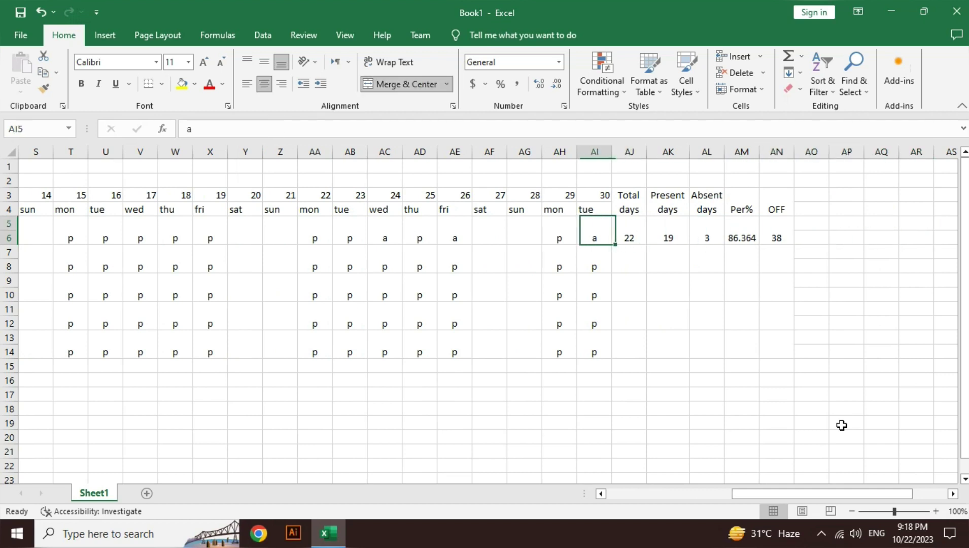
pyautogui.press('Up')
pyautogui.press('Up')
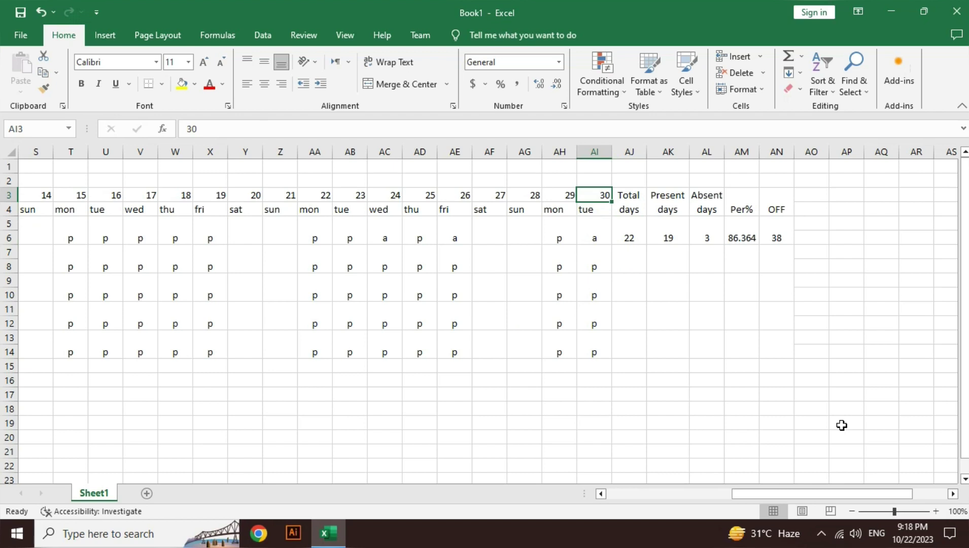
pyautogui.press('Down')
pyautogui.press('Right')
pyautogui.press('Right')
pyautogui.press('Right')
pyautogui.press('Down')
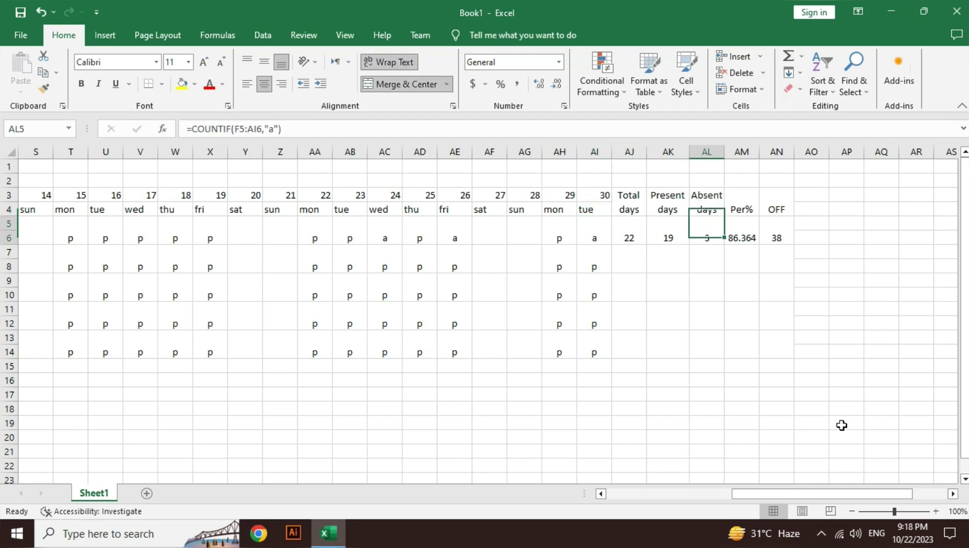
pyautogui.press('Right')
pyautogui.press('Right')
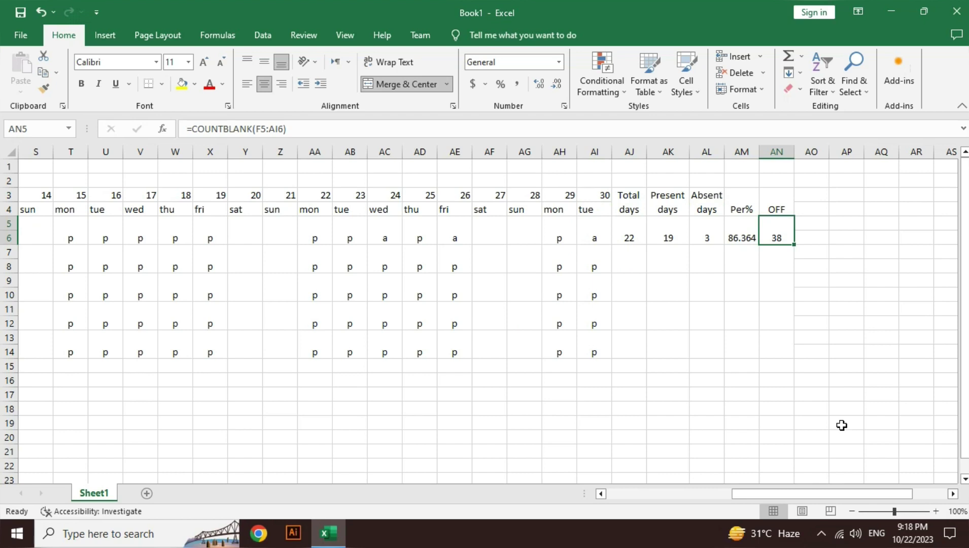
pyautogui.press('Down')
pyautogui.press('Down')
pyautogui.press('Down')
pyautogui.press('Down')
pyautogui.press('Down')
pyautogui.press('Down')
pyautogui.press('Down')
pyautogui.press('Down')
pyautogui.press('Down')
pyautogui.press('Down')
pyautogui.press('Down')
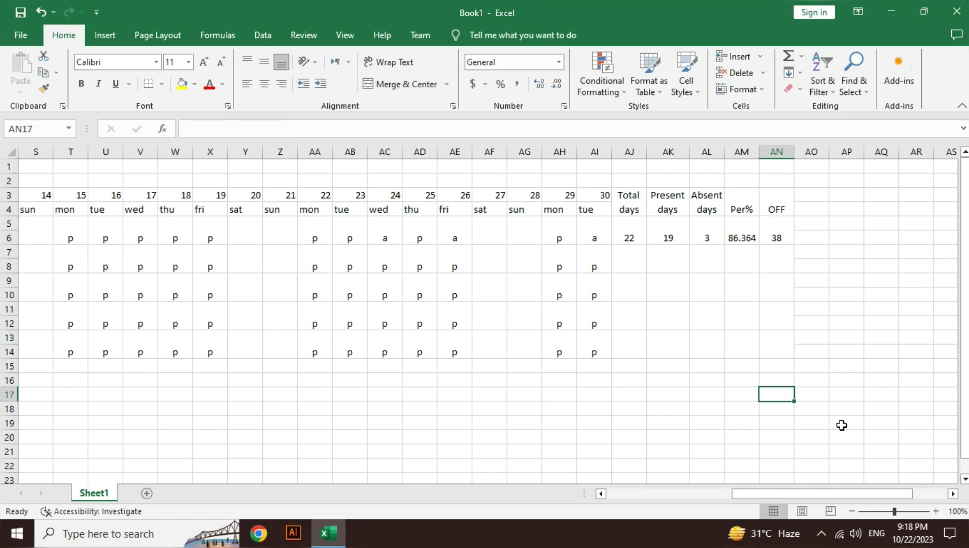
pyautogui.press('Left')
pyautogui.press('Left')
pyautogui.press('Left')
pyautogui.press('Left')
pyautogui.press('Left')
pyautogui.press('Left')
pyautogui.press('Left')
pyautogui.press('Left')
pyautogui.press('Left')
pyautogui.press('Left')
pyautogui.press('Left')
pyautogui.press('Left')
pyautogui.press('Left')
pyautogui.press('Left')
pyautogui.press('Left')
pyautogui.press('Left')
pyautogui.press('Left')
pyautogui.press('Left')
pyautogui.press('Left')
pyautogui.press('Left')
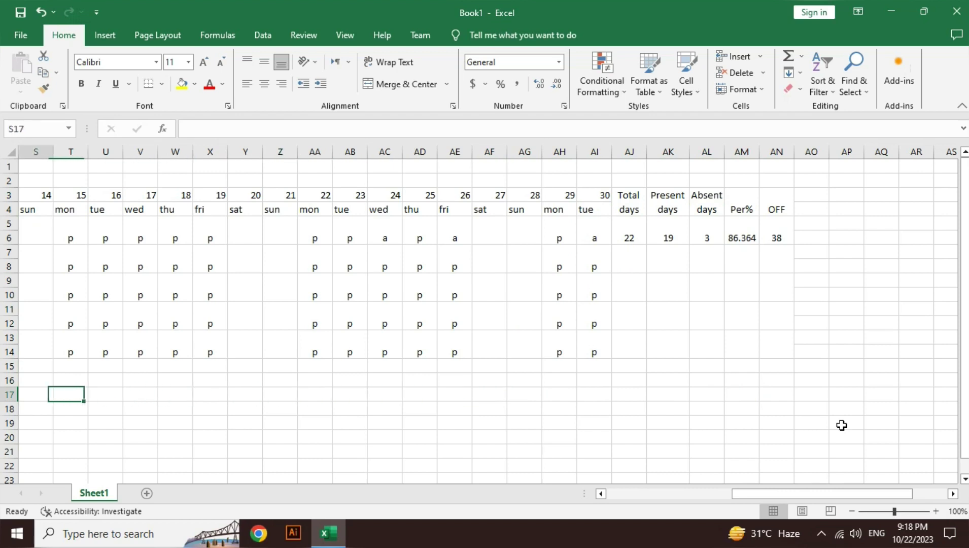
# Enter p in F17 and fill it across through AI17 to make a test row covering all 30 days.
pyautogui.press('Left')
pyautogui.press('Left')
pyautogui.press('Left')
pyautogui.press('Left')
pyautogui.press('Left')
pyautogui.press('Left')
pyautogui.press('Right')
pyautogui.press('Right')
pyautogui.press('Right')
pyautogui.press('Right')
pyautogui.press('Right')
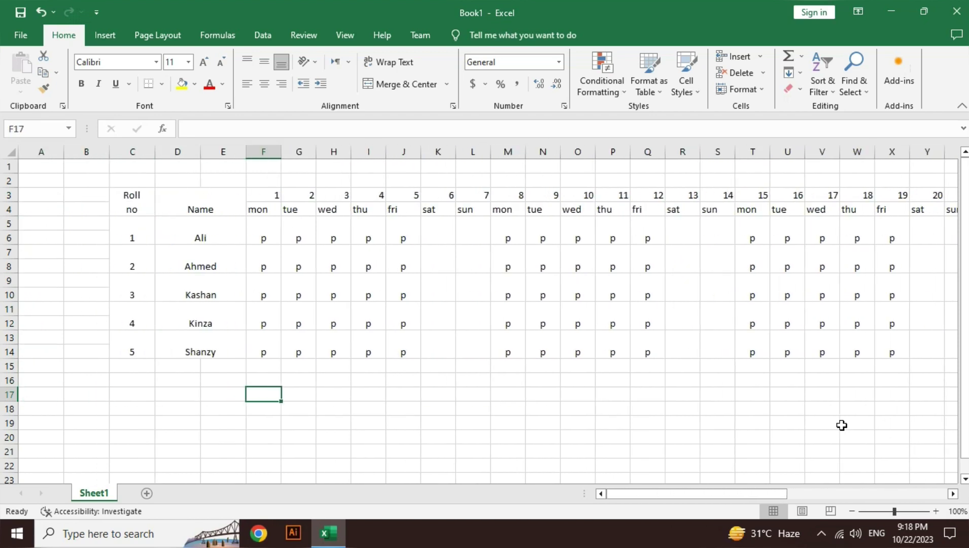
pyautogui.write('p')
pyautogui.hotkey('shift', 'Right')
pyautogui.hotkey('shift', 'Right')
pyautogui.hotkey('shift', 'Right')
pyautogui.hotkey('shift', 'Right')
pyautogui.hotkey('shift', 'Right')
pyautogui.hotkey('shift', 'Right')
pyautogui.hotkey('shift', 'Right')
pyautogui.hotkey('shift', 'Right')
pyautogui.hotkey('shift', 'Right')
pyautogui.hotkey('shift', 'Right')
pyautogui.hotkey('shift', 'Right')
pyautogui.hotkey('shift', 'Right')
pyautogui.hotkey('shift', 'Right')
pyautogui.hotkey('shift', 'Right')
pyautogui.hotkey('shift', 'Right')
pyautogui.hotkey('shift', 'Right')
pyautogui.hotkey('shift', 'Right')
pyautogui.hotkey('shift', 'Right')
pyautogui.hotkey('shift', 'Right')
pyautogui.hotkey('shift', 'Right')
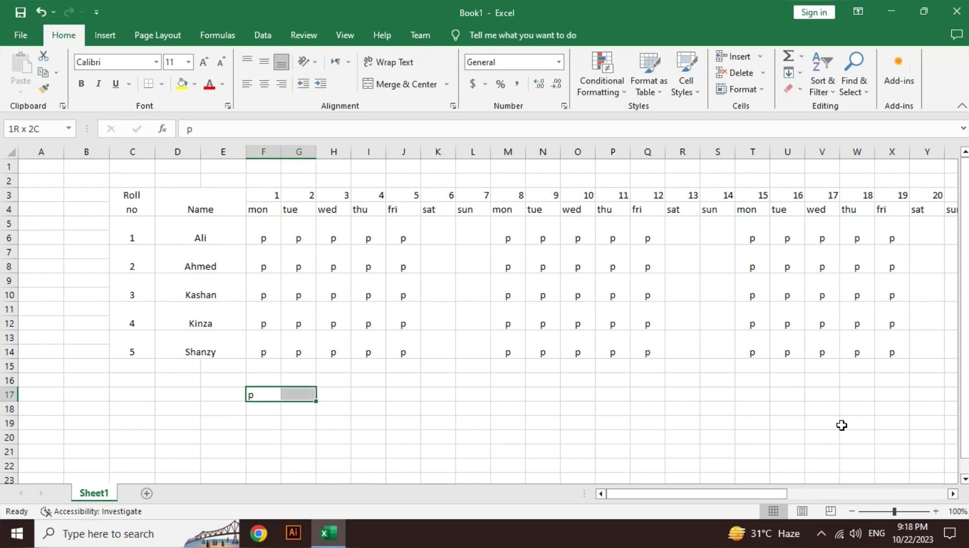
pyautogui.hotkey('shift', 'Right')
pyautogui.hotkey('shift', 'Right')
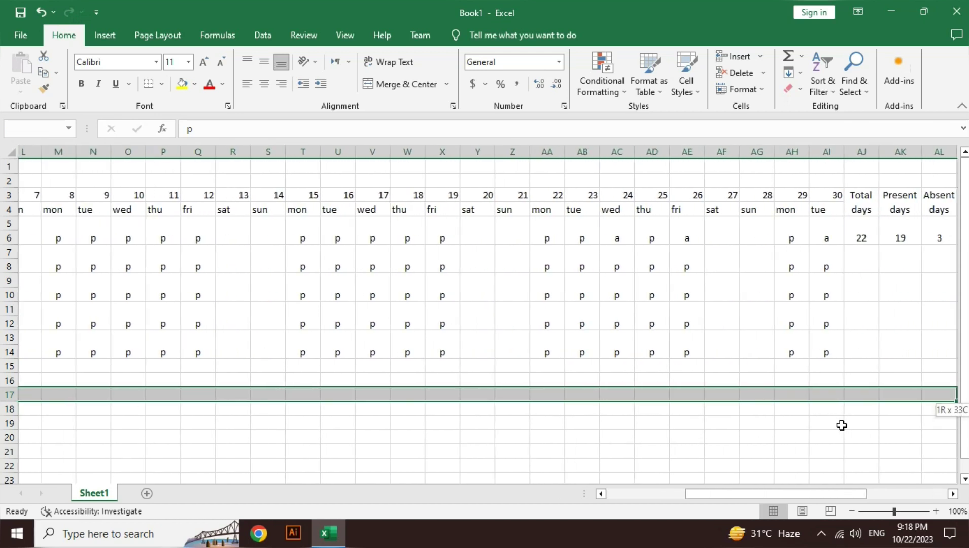
pyautogui.hotkey('shift', 'Left')
pyautogui.hotkey('shift', 'Left')
pyautogui.hotkey('shift', 'Left')
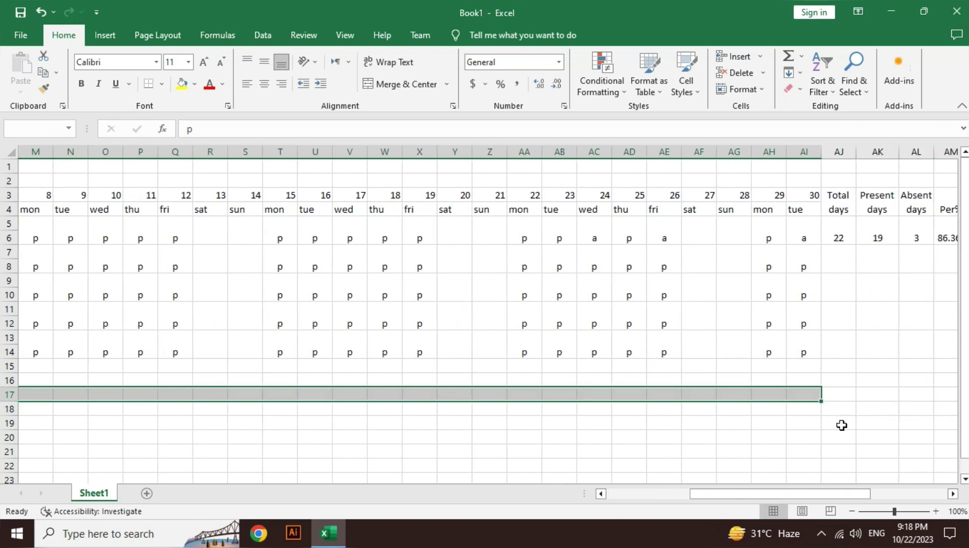
pyautogui.hotkey('ctrl', 'r')
pyautogui.press('Left')
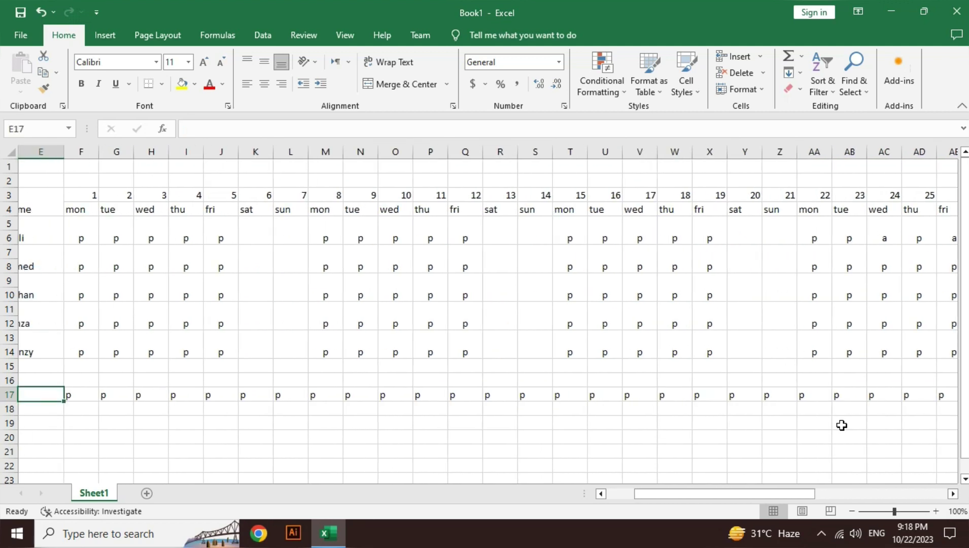
# Clear the marks in K17:L17 for the Saturday and Sunday of days 6 and 7.
pyautogui.press('Up')
pyautogui.press('Right')
pyautogui.press('Right')
pyautogui.press('Down')
pyautogui.press('Right')
pyautogui.press('Right')
pyautogui.press('Right')
pyautogui.press('Right')
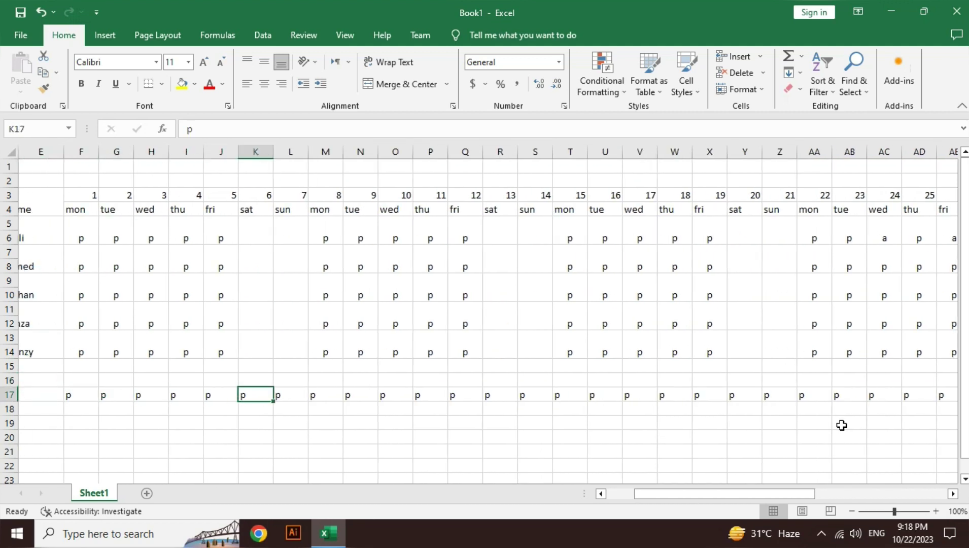
pyautogui.hotkey('shift', 'Right')
pyautogui.press('Delete')
# Clear the weekend marks in R17:S17 for days 13 and 14 of the test row.
pyautogui.press('Right')
pyautogui.press('Right')
pyautogui.press('Right')
pyautogui.press('Right')
pyautogui.press('Right')
pyautogui.press('Right')
pyautogui.press('Right')
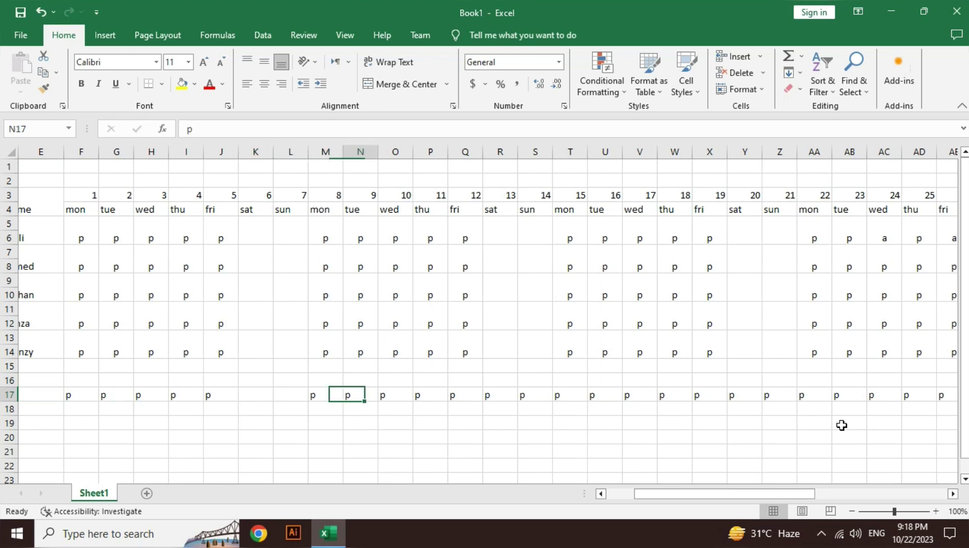
pyautogui.hotkey('shift', 'Right')
pyautogui.press('Delete')
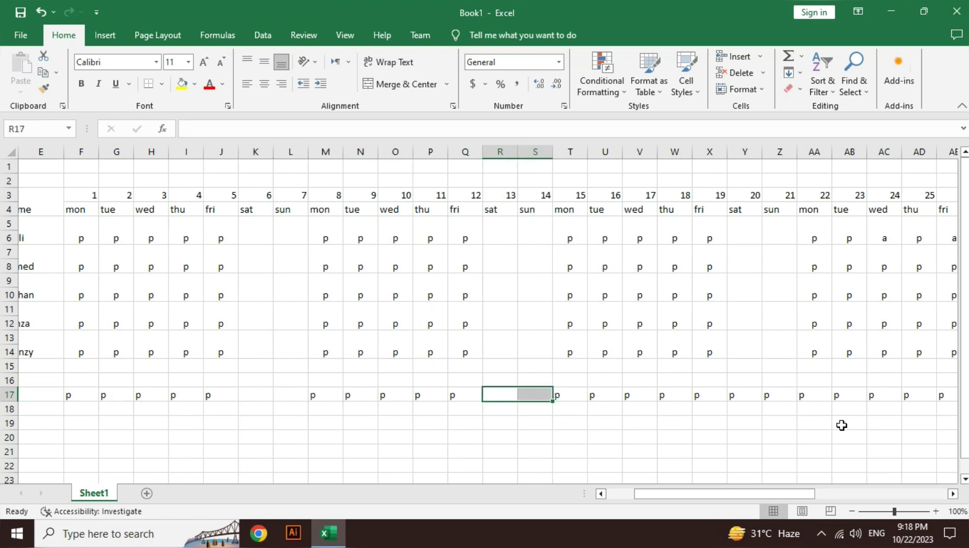
# Clear the weekend marks in Y17:Z17 for days 20 and 21 of the test row.
pyautogui.press('Right')
pyautogui.press('Right')
pyautogui.press('Right')
pyautogui.press('Right')
pyautogui.press('Right')
pyautogui.press('Right')
pyautogui.press('Right')
pyautogui.hotkey('shift', 'Right')
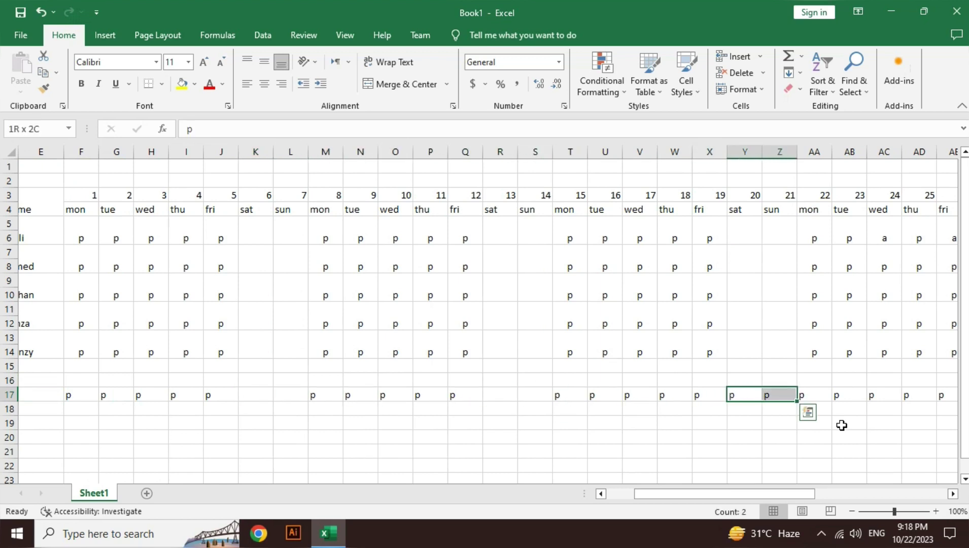
pyautogui.press('Delete')
# Clear the weekend marks in AF17:AG17 for days 27 and 28 of the test row.
pyautogui.press('Right')
pyautogui.press('Right')
pyautogui.press('Right')
pyautogui.press('Right')
pyautogui.press('Right')
pyautogui.press('Right')
pyautogui.press('Right')
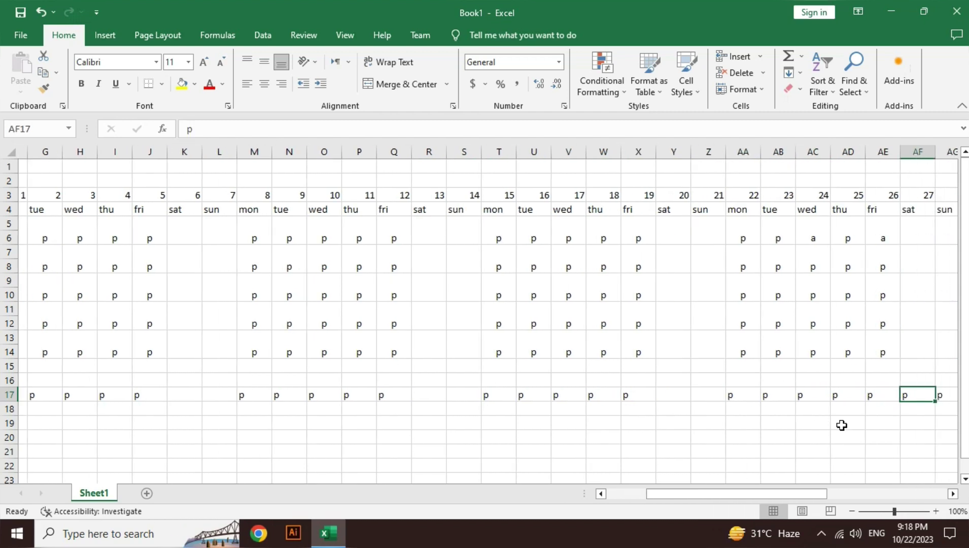
pyautogui.hotkey('shift', 'Right')
pyautogui.press('Delete')
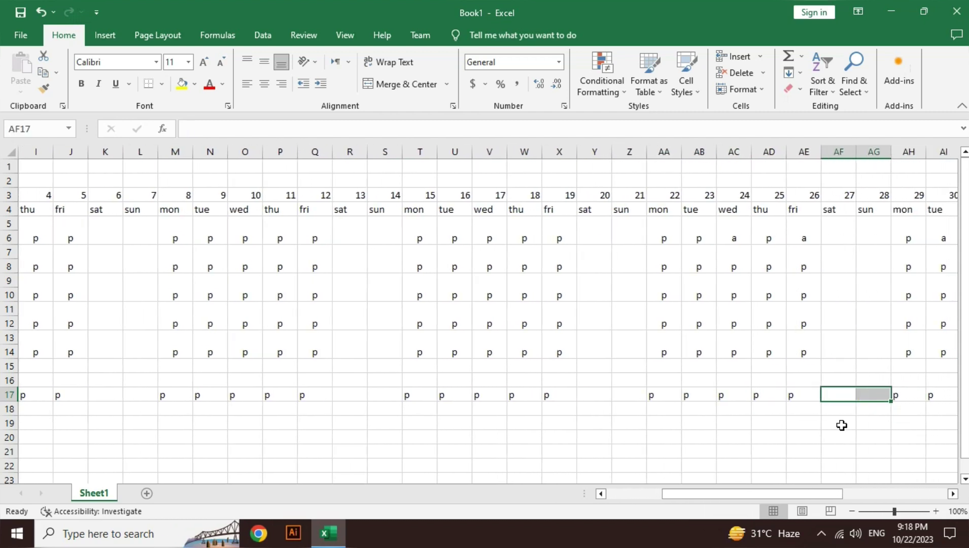
# Enter =COUNTBLANK(F17:AI17) in AN17 to count the test row's off days.
pyautogui.press('Right')
pyautogui.press('Right')
pyautogui.press('Right')
pyautogui.press('Right')
pyautogui.press('Right')
pyautogui.press('Right')
pyautogui.press('Right')
pyautogui.press('Right')
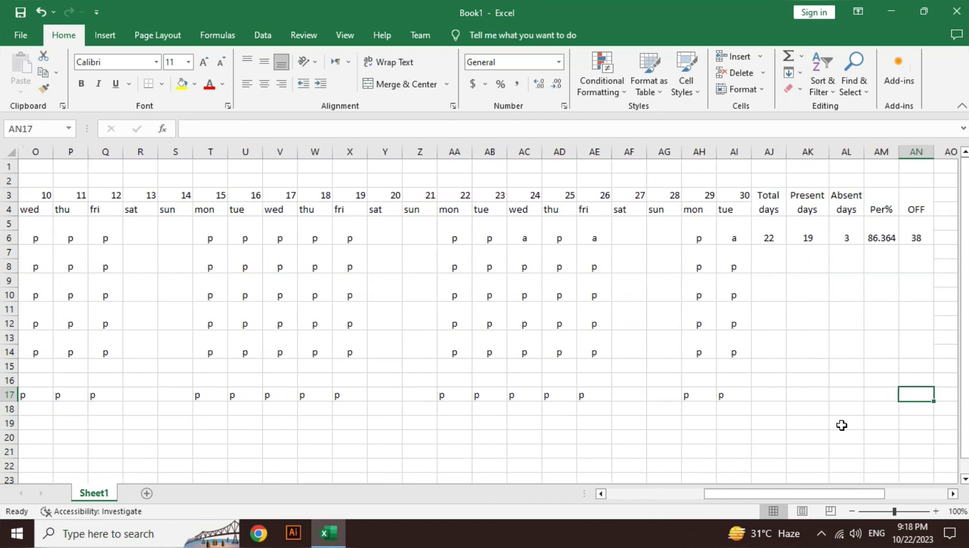
pyautogui.write('=coun')
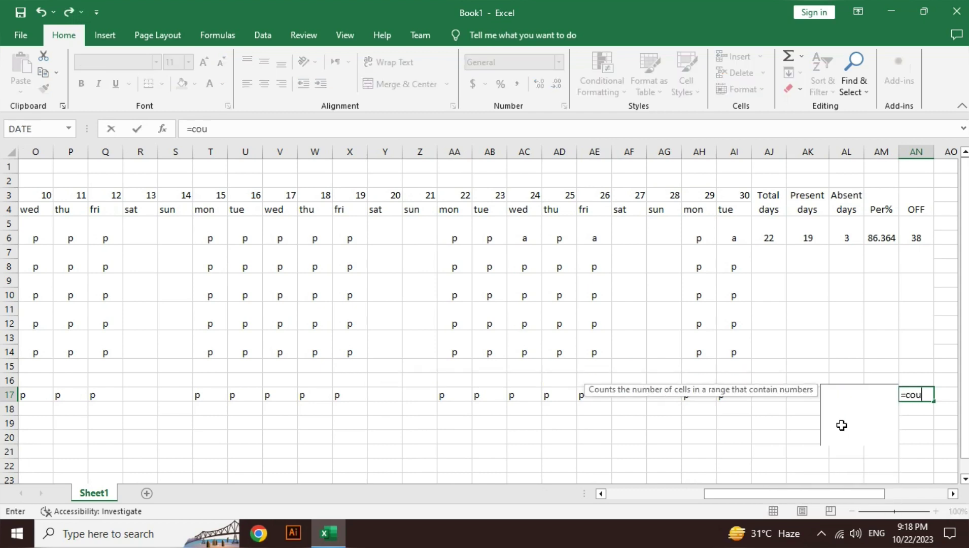
pyautogui.press('Down')
pyautogui.press('Down')
pyautogui.press('Tab')
pyautogui.press('Left')
pyautogui.press('Left')
pyautogui.press('Left')
pyautogui.press('Left')
pyautogui.press('Left')
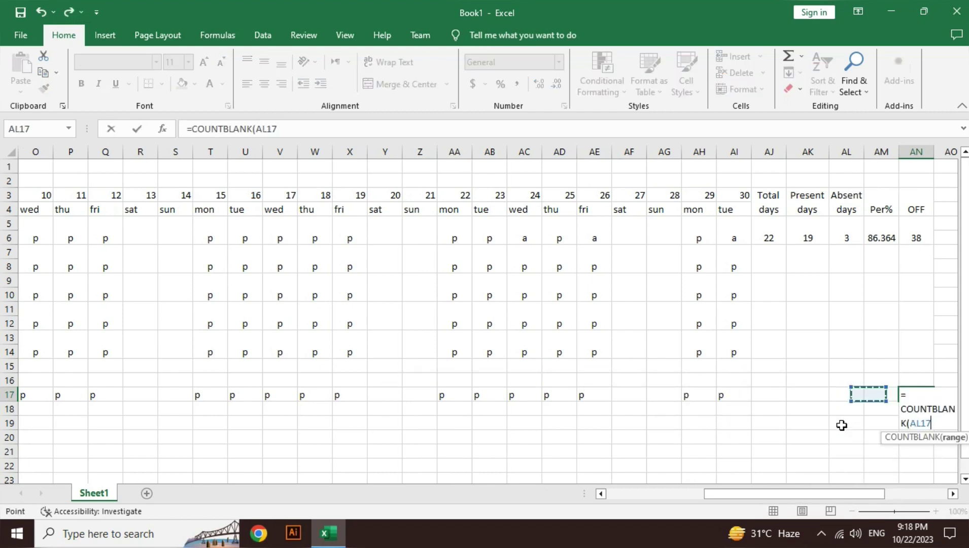
pyautogui.hotkey('shift', 'Left')
pyautogui.hotkey('shift', 'Left')
pyautogui.hotkey('shift', 'Left')
pyautogui.hotkey('shift', 'Left')
pyautogui.hotkey('shift', 'Left')
pyautogui.hotkey('shift', 'Left')
pyautogui.hotkey('shift', 'Left')
pyautogui.hotkey('shift', 'Left')
pyautogui.hotkey('shift', 'Left')
pyautogui.hotkey('shift', 'Left')
pyautogui.hotkey('shift', 'Left')
pyautogui.hotkey('shift', 'Left')
pyautogui.hotkey('shift', 'Left')
pyautogui.hotkey('shift', 'Left')
pyautogui.hotkey('shift', 'Left')
pyautogui.hotkey('shift', 'Left')
pyautogui.hotkey('shift', 'Left')
pyautogui.hotkey('shift', 'Left')
pyautogui.hotkey('shift', 'Left')
pyautogui.hotkey('shift', 'Left')
pyautogui.hotkey('shift', 'Left')
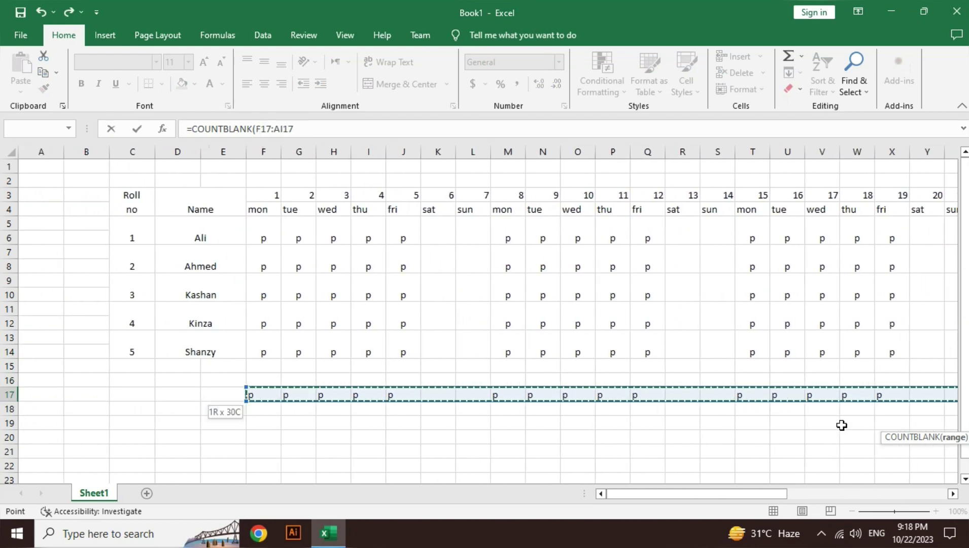
pyautogui.press('Return')
pyautogui.press('Right')
pyautogui.press('Up')
pyautogui.press('Left')
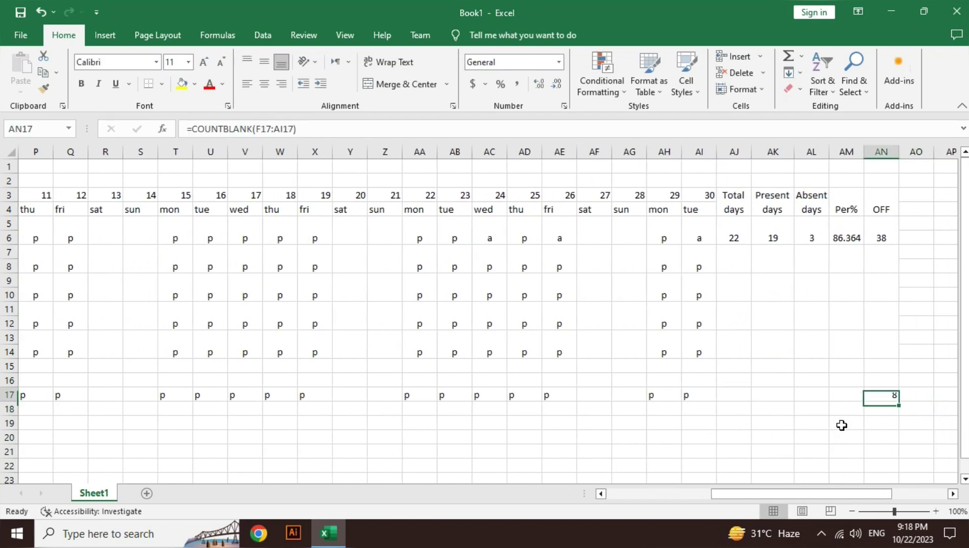
# Inspect the first student's COUNTBLANK formula in AN5 and compare its range and off-day count with the test row's.
pyautogui.press('Up')
pyautogui.press('Up')
pyautogui.press('Up')
pyautogui.press('Up')
pyautogui.press('Up')
pyautogui.press('Up')
pyautogui.press('Up')
pyautogui.press('Up')
pyautogui.press('Up')
pyautogui.press('Up')
pyautogui.press('Up')
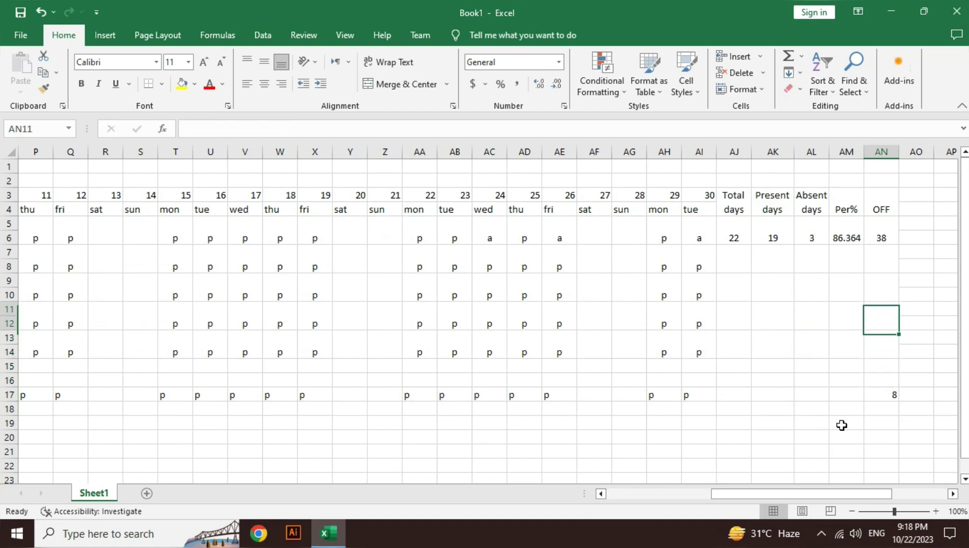
pyautogui.press('F2')
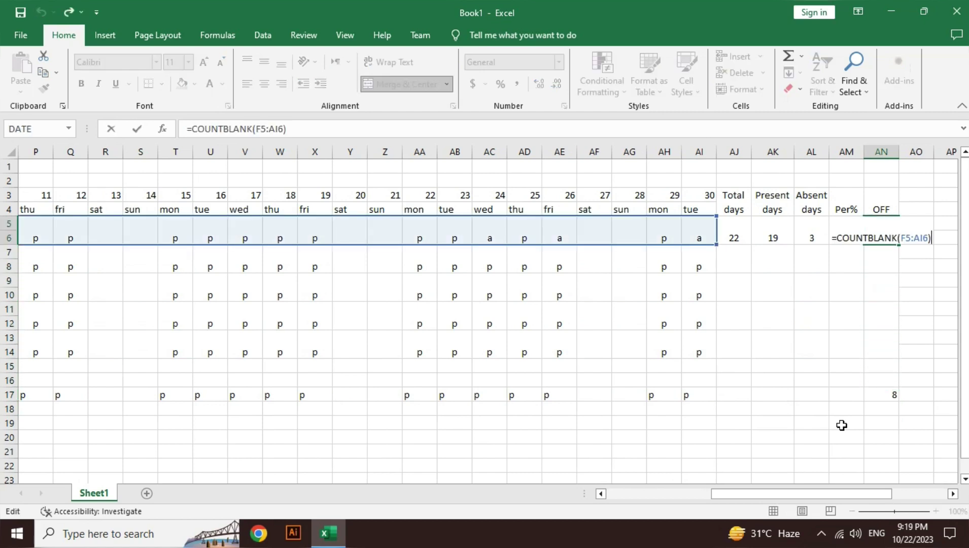
pyautogui.press('Return')
pyautogui.press('Down')
pyautogui.press('Down')
pyautogui.press('Down')
pyautogui.press('Down')
pyautogui.press('Down')
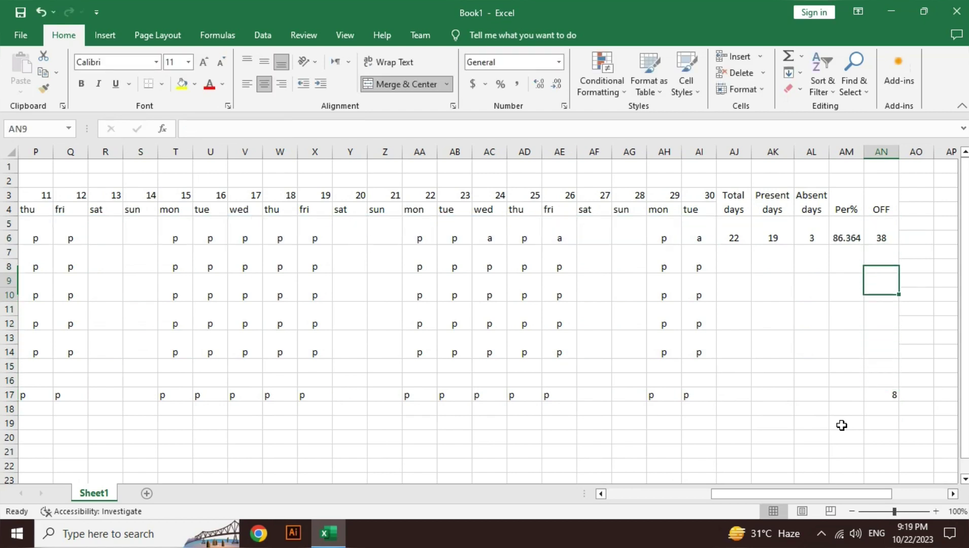
pyautogui.press('Up')
pyautogui.press('Up')
pyautogui.press('Up')
pyautogui.press('Up')
pyautogui.press('Up')
pyautogui.press('Up')
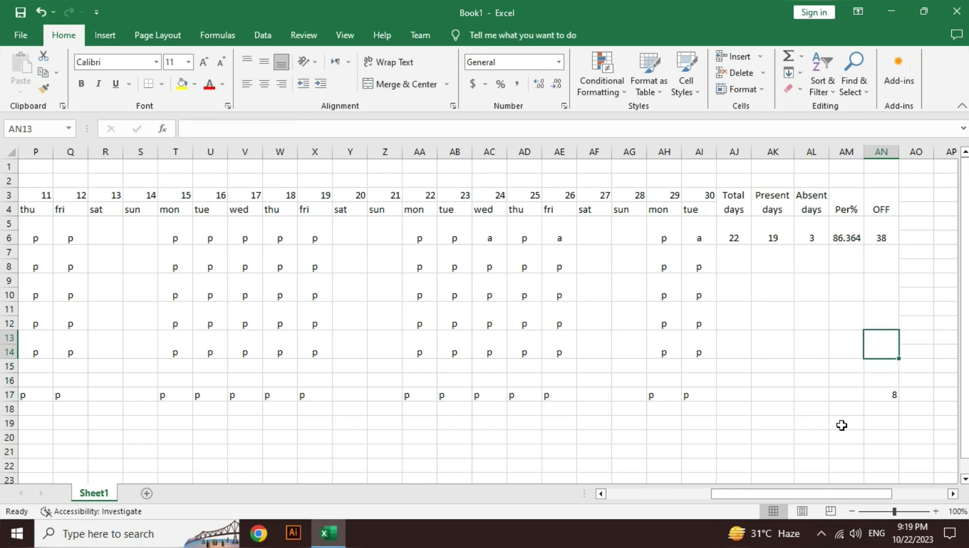
pyautogui.press('Down')
pyautogui.press('Down')
pyautogui.press('Down')
pyautogui.press('Left')
pyautogui.press('Left')
pyautogui.press('Left')
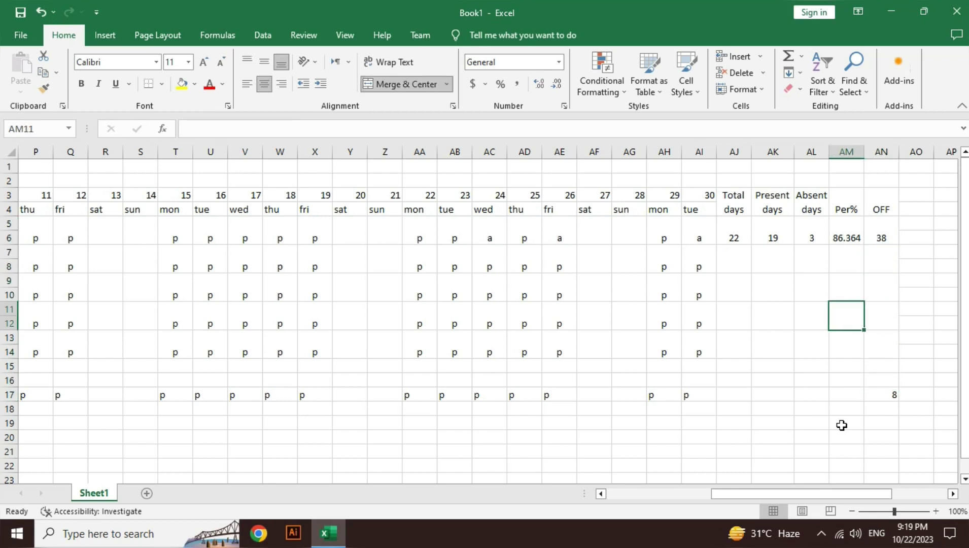
pyautogui.press('Up')
pyautogui.press('Right')
pyautogui.press('Right')
pyautogui.press('Right')
pyautogui.press('Right')
pyautogui.press('Up')
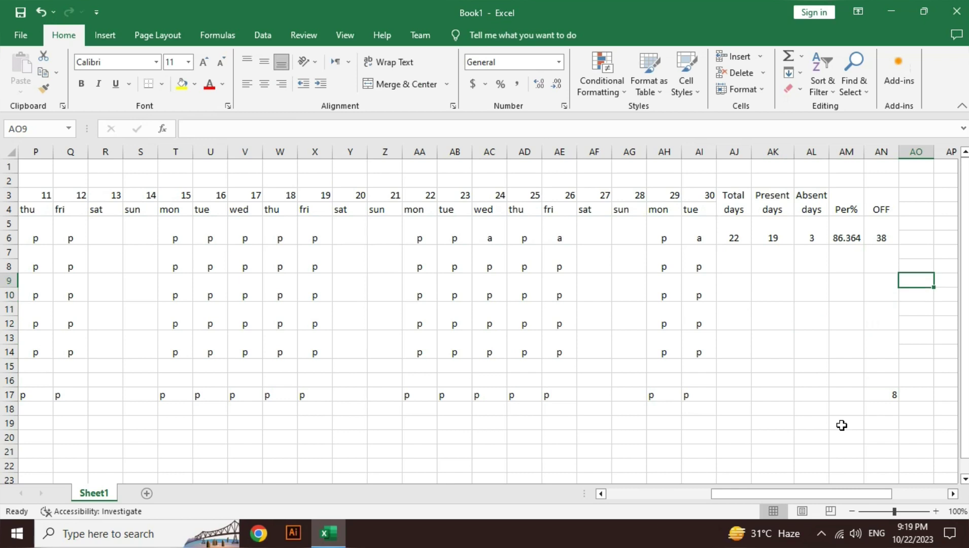
pyautogui.hotkey('shift', 'Down')
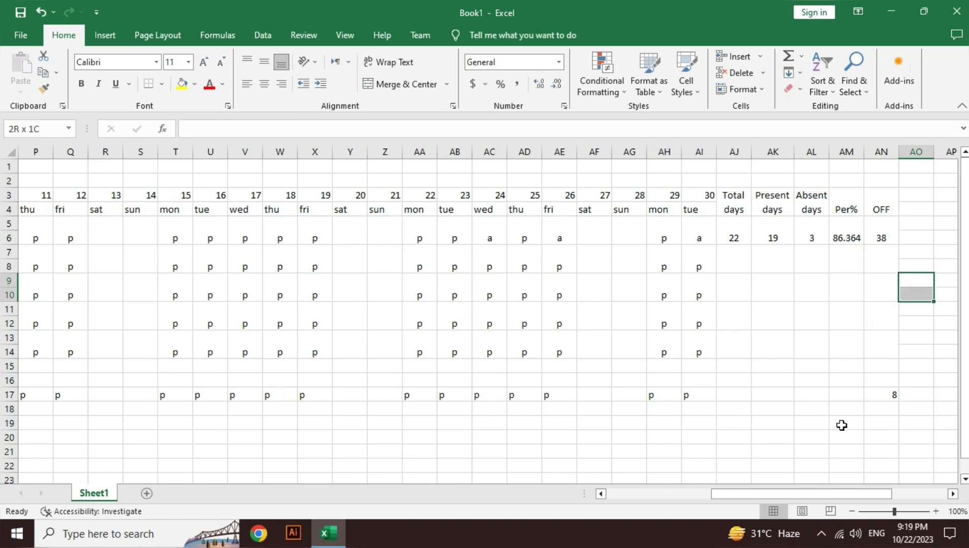
pyautogui.press('Up')
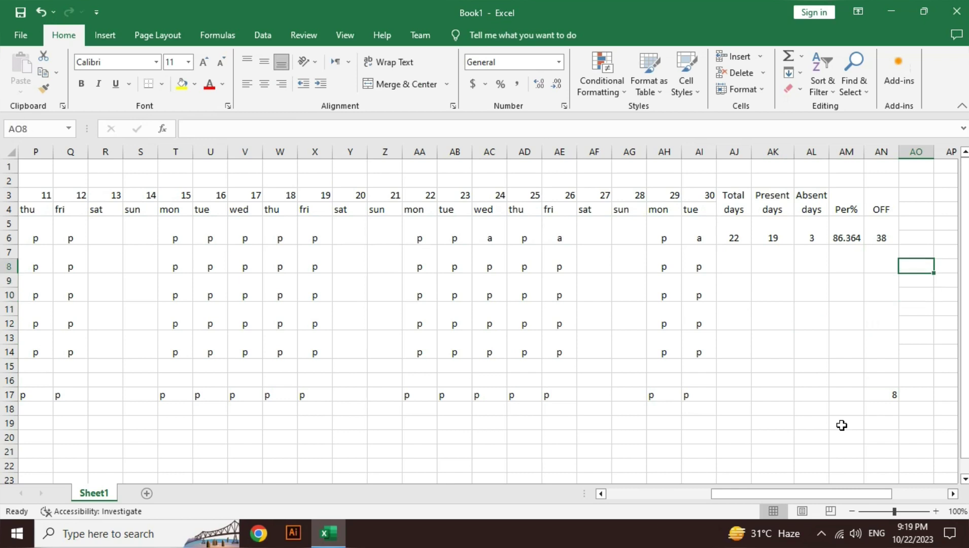
# Examine the first student's last-day attendance mark in AI5 and the COUNTBLANK formula in AN5.
pyautogui.press('Left')
pyautogui.press('Left')
pyautogui.press('Left')
pyautogui.press('Left')
pyautogui.press('Left')
pyautogui.press('Left')
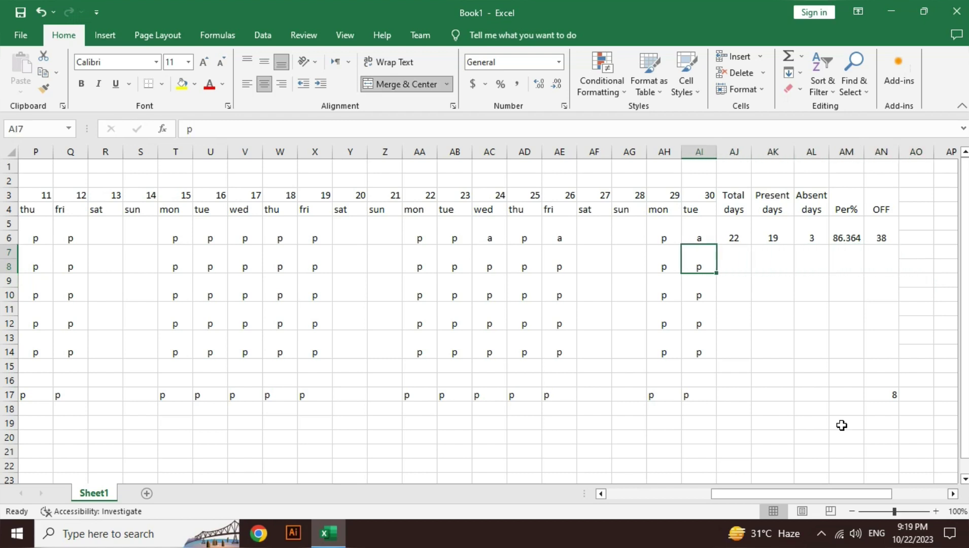
pyautogui.press('Up')
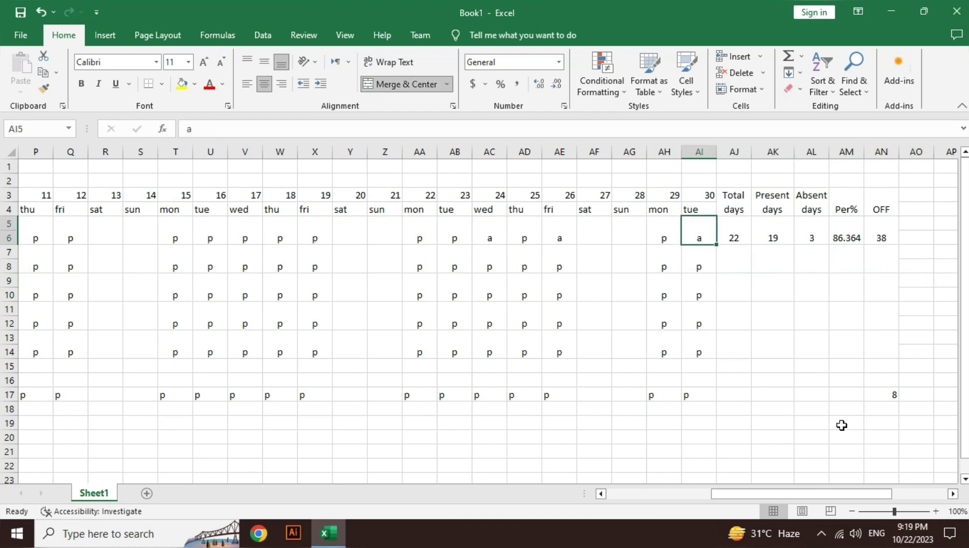
pyautogui.press('Right')
pyautogui.press('Right')
pyautogui.press('Right')
pyautogui.press('Right')
pyautogui.press('Right')
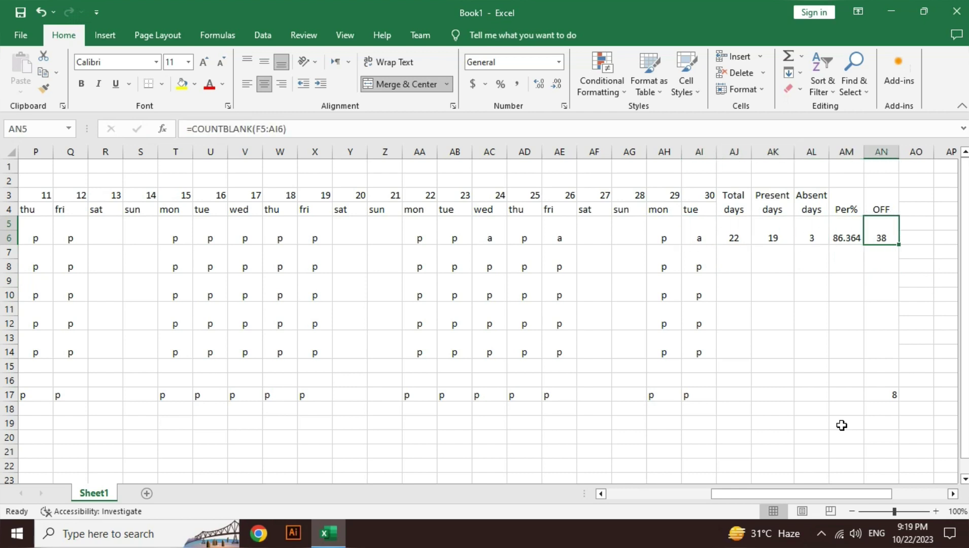
# Examine the first student's merged day cells back to the empty Sunday cell AG5 against the off-day formula in AN5.
pyautogui.press('Left')
pyautogui.press('Left')
pyautogui.press('Left')
pyautogui.press('Left')
pyautogui.press('Left')
pyautogui.press('Left')
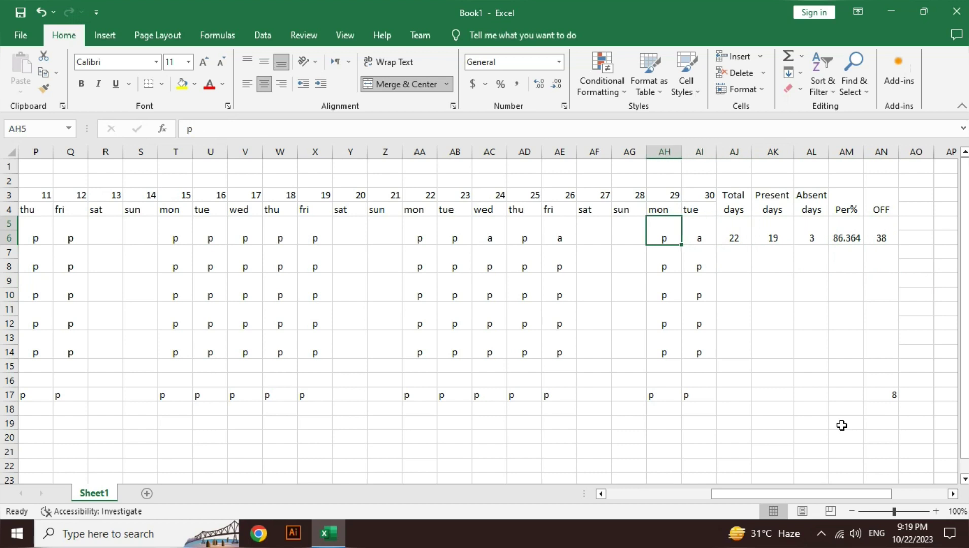
pyautogui.press('Left')
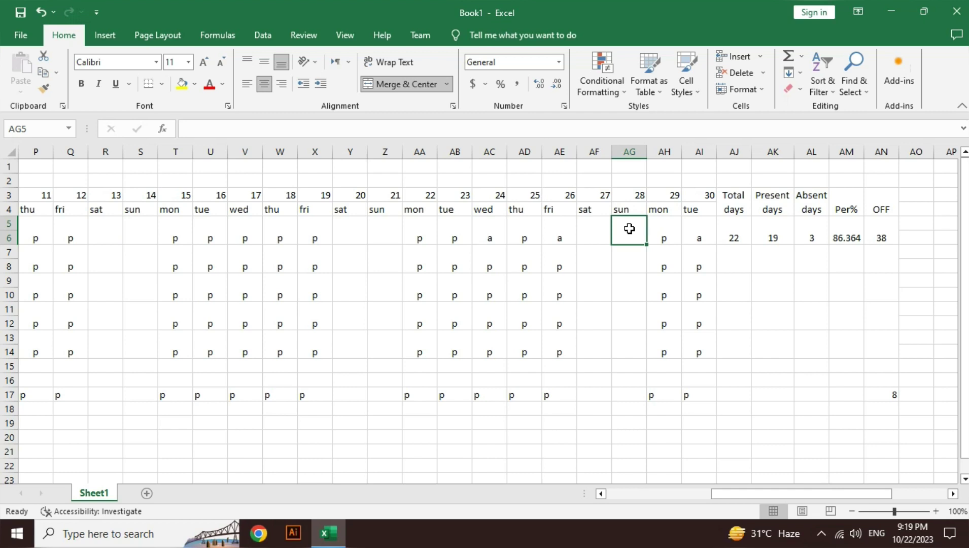
pyautogui.press('Right')
pyautogui.press('Right')
pyautogui.press('Right')
pyautogui.press('Right')
pyautogui.press('Right')
pyautogui.press('Right')
pyautogui.press('Right')
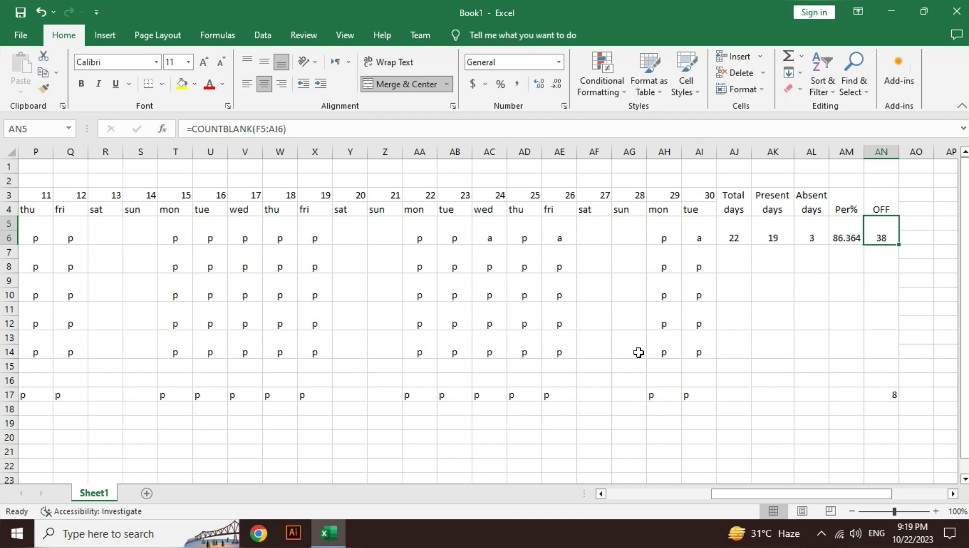
# Compare the test row's COUNTBLANK formula in AN17 with the first student's in AN5, and highlight the first student's range F5:AI6.
pyautogui.click(886, 397)
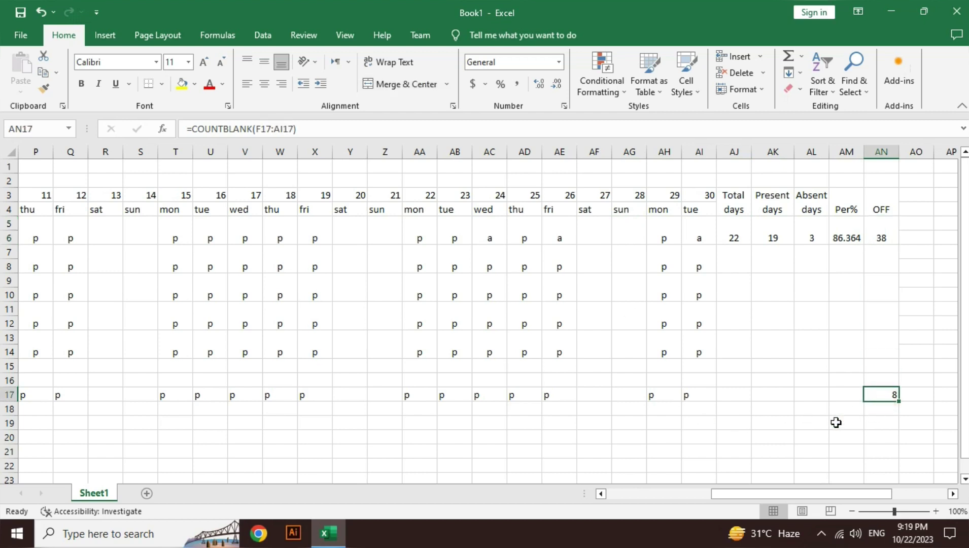
pyautogui.moveTo(697, 396); pyautogui.dragTo(787, 414)
pyautogui.click(786, 414)
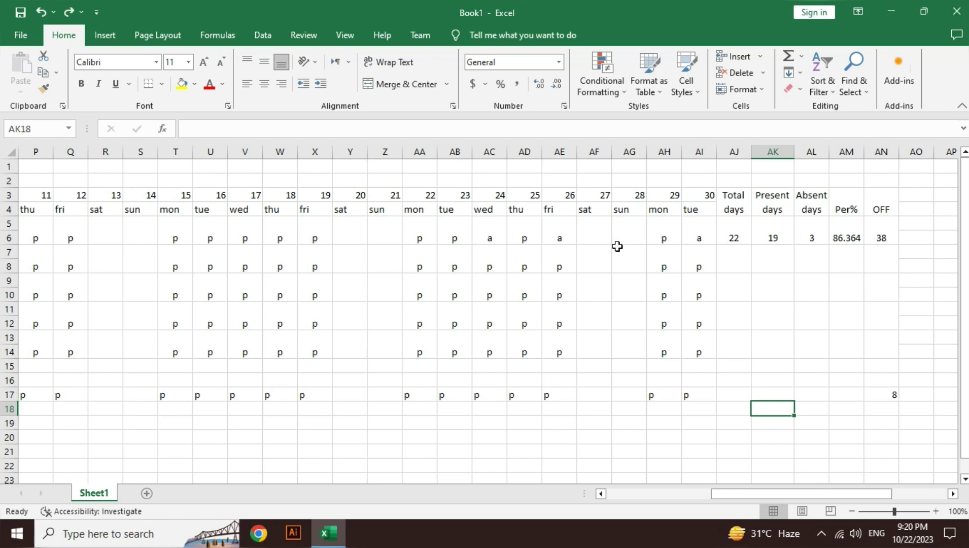
pyautogui.click(882, 232)
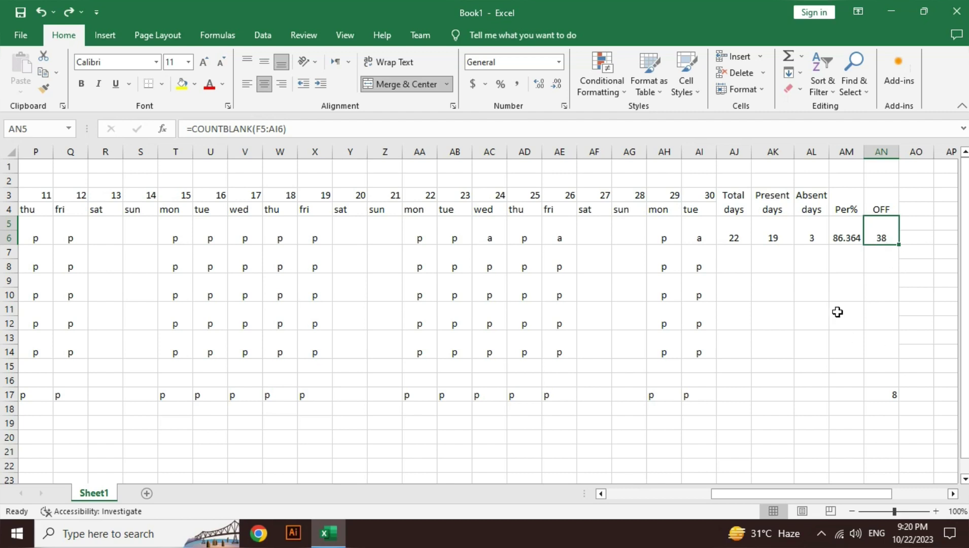
pyautogui.click(635, 237)
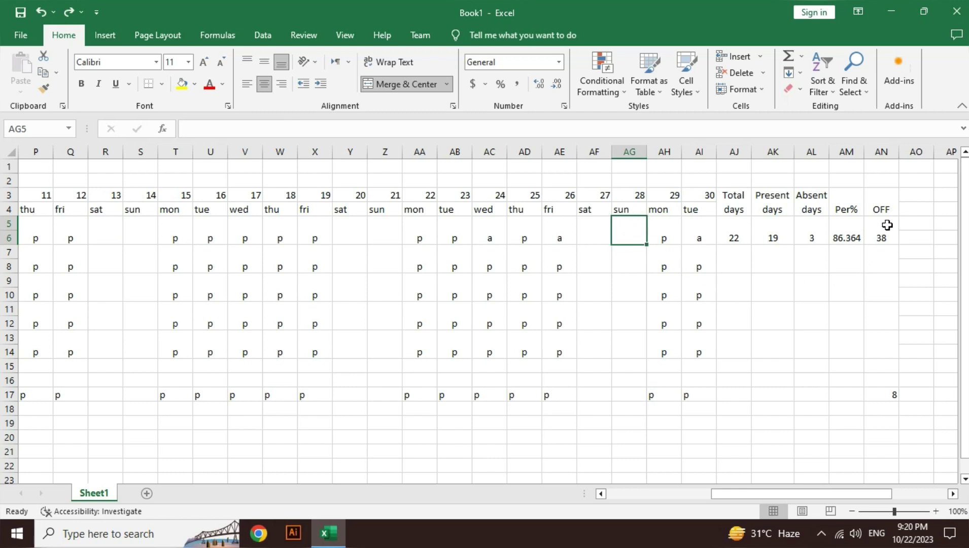
pyautogui.press('Right')
pyautogui.press('Right')
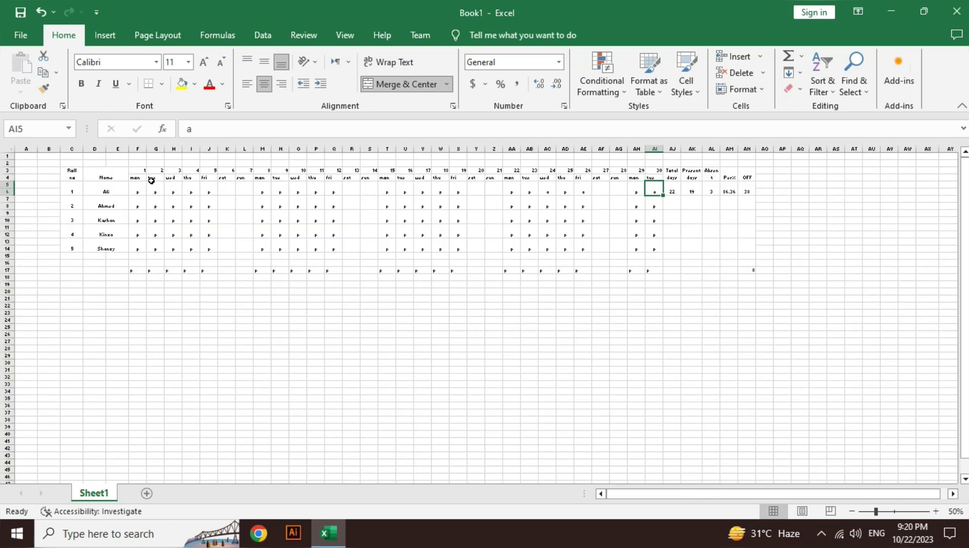
pyautogui.moveTo(139, 191); pyautogui.dragTo(654, 192)
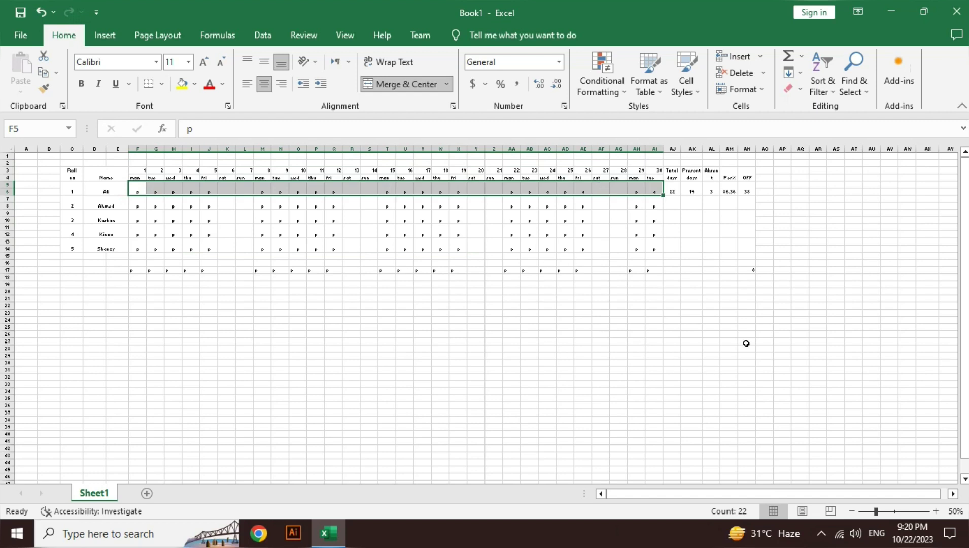
# Enter 16 in AT5 and 22 in AT6 as check values beside the attendance table.
pyautogui.click(859, 186)
pyautogui.write('4')
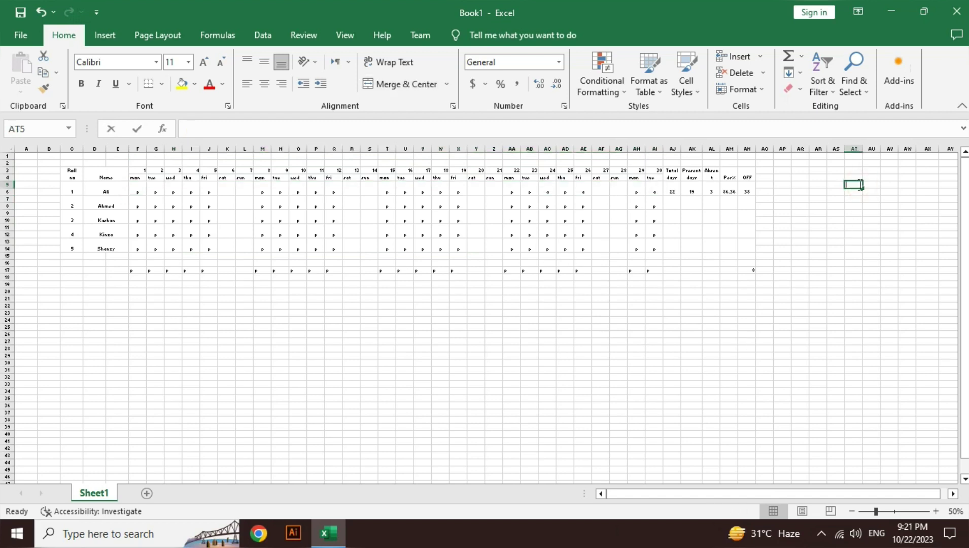
pyautogui.press('Return')
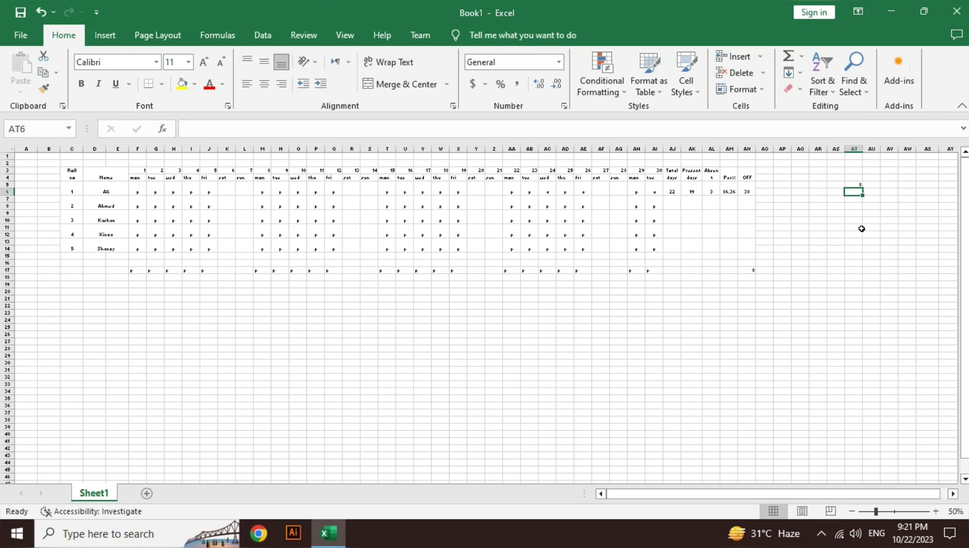
pyautogui.press('Up')
pyautogui.write('16')
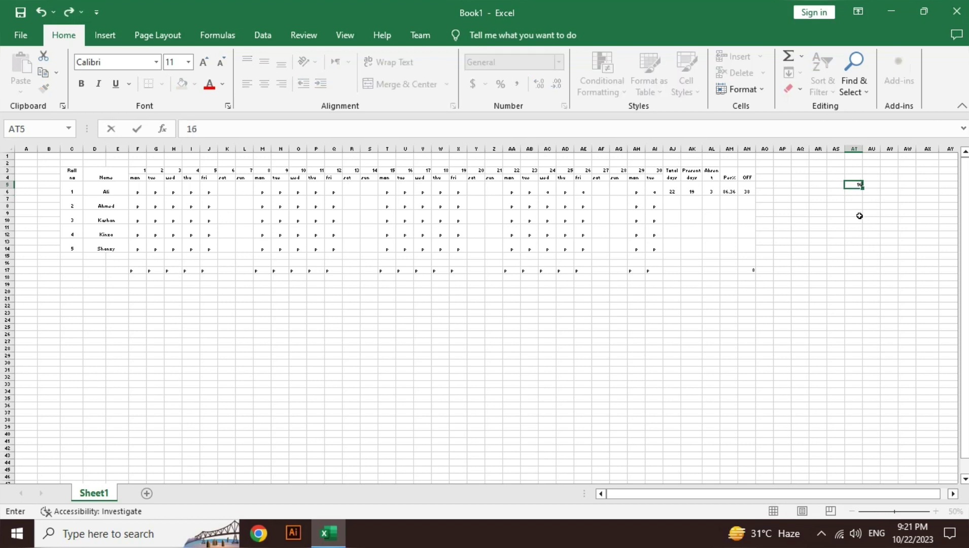
pyautogui.press('Return')
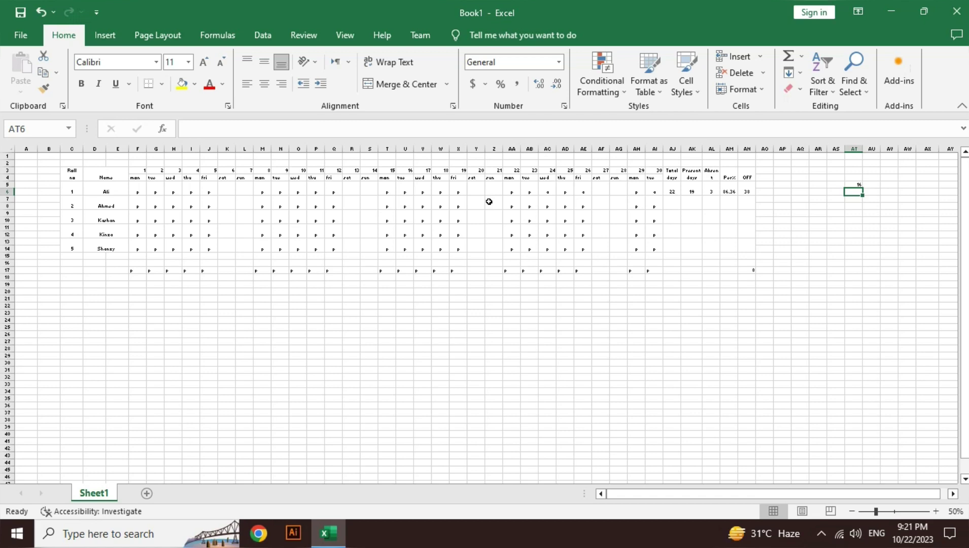
pyautogui.write('22')
pyautogui.press('Return')
# Select AT5:AT6 at 100% zoom to check the sum of the two values.
pyautogui.press('Up')
pyautogui.click(936, 511)
pyautogui.click(936, 511)
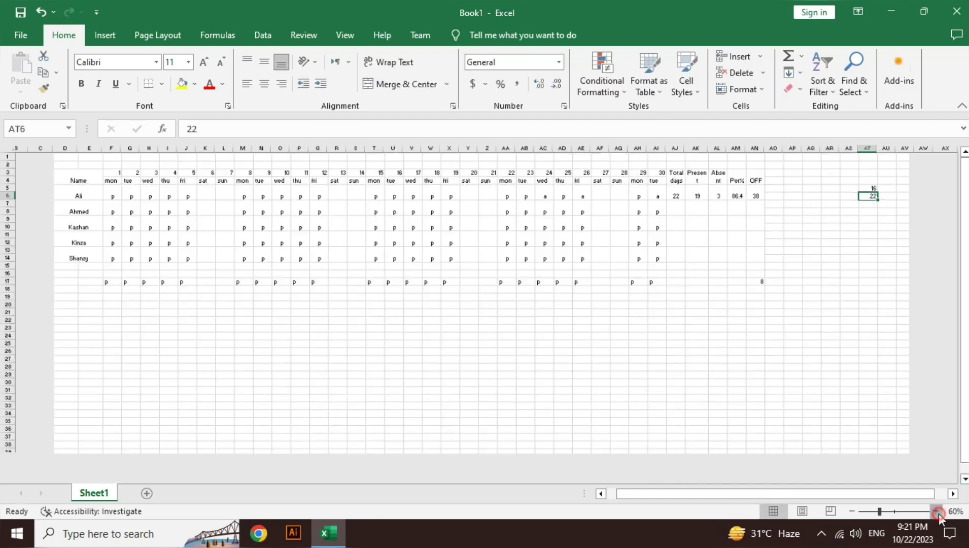
pyautogui.click(937, 511)
pyautogui.click(936, 511)
pyautogui.click(936, 511)
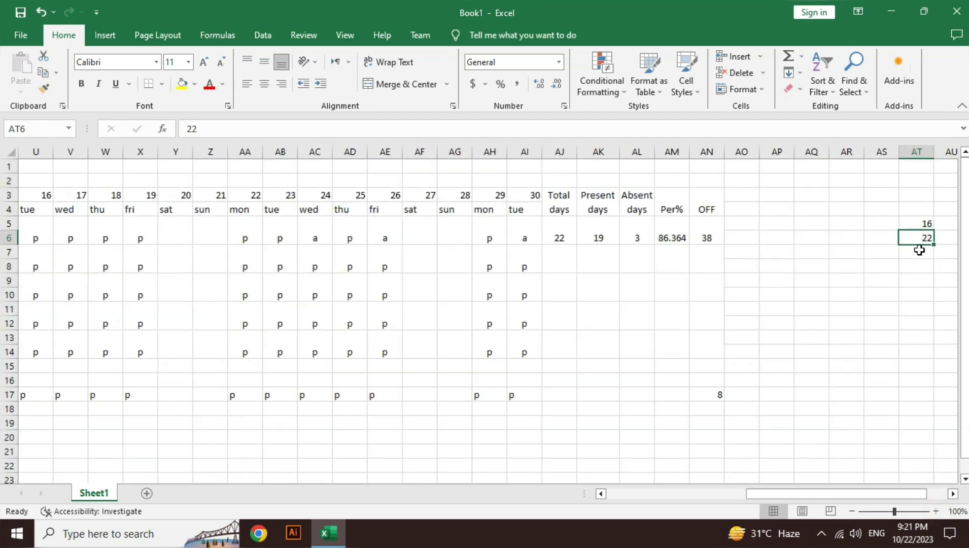
pyautogui.moveTo(920, 223); pyautogui.dragTo(913, 240)
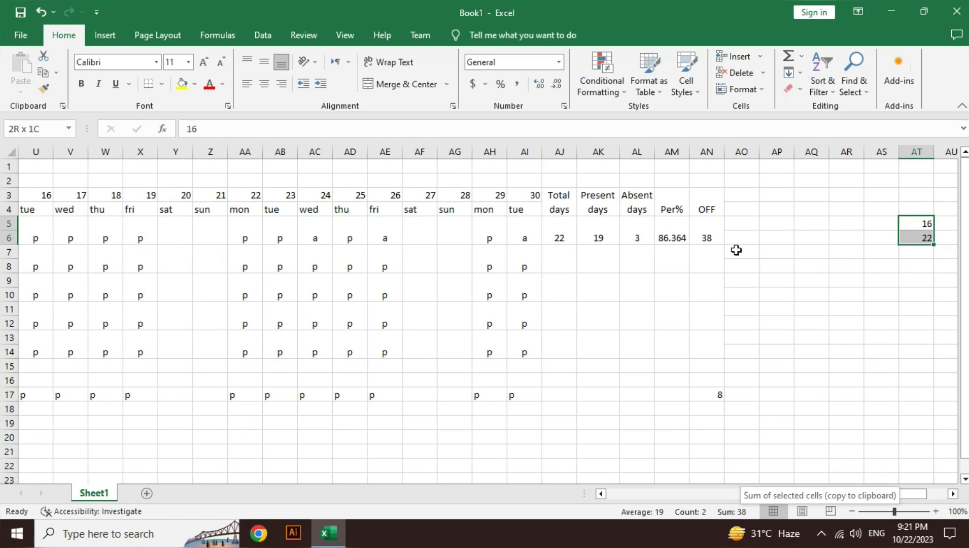
# Inspect the off-day formula in AN5 and the range referenced by the test row's COUNTBLANK formula in AN17.
pyautogui.click(719, 243)
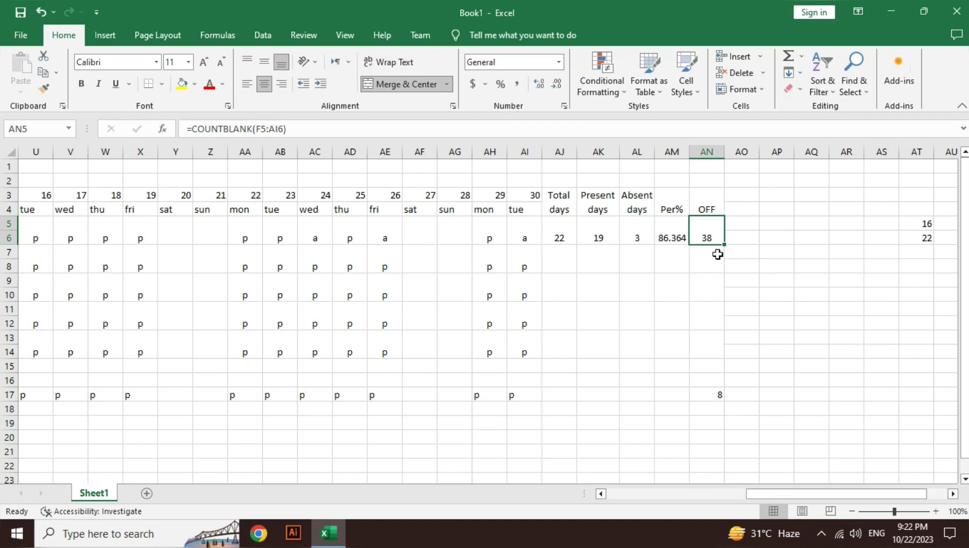
pyautogui.click(785, 280)
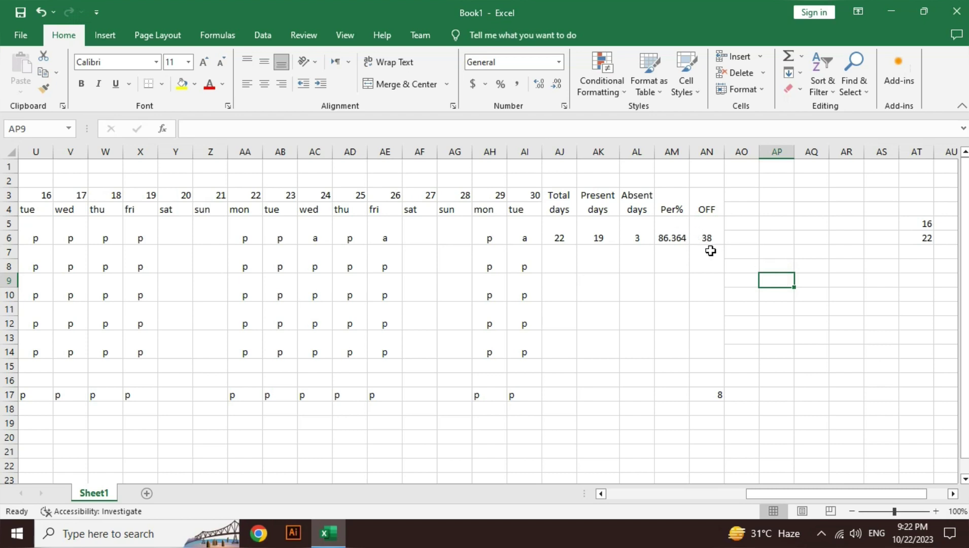
pyautogui.click(776, 365)
pyautogui.click(790, 269)
pyautogui.click(833, 295)
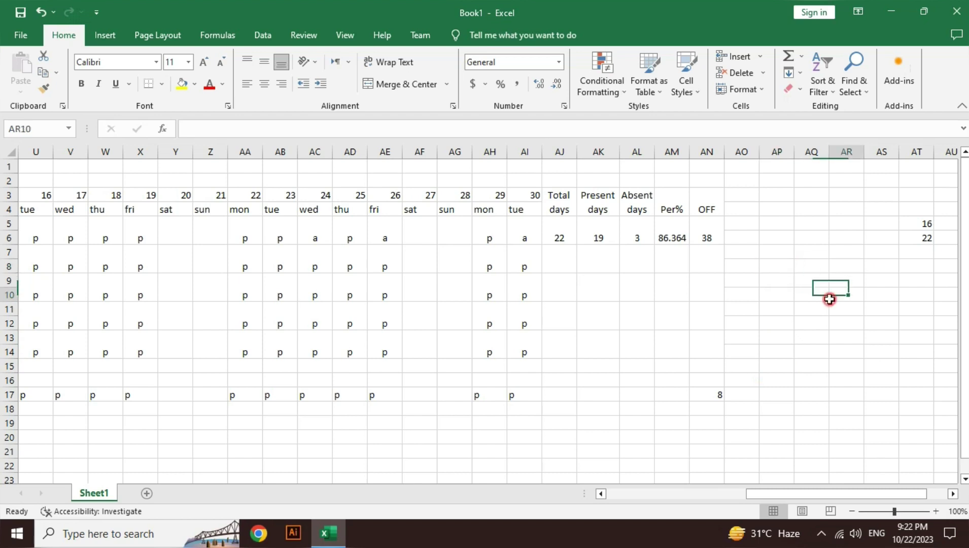
pyautogui.doubleClick(715, 394)
pyautogui.click(731, 395)
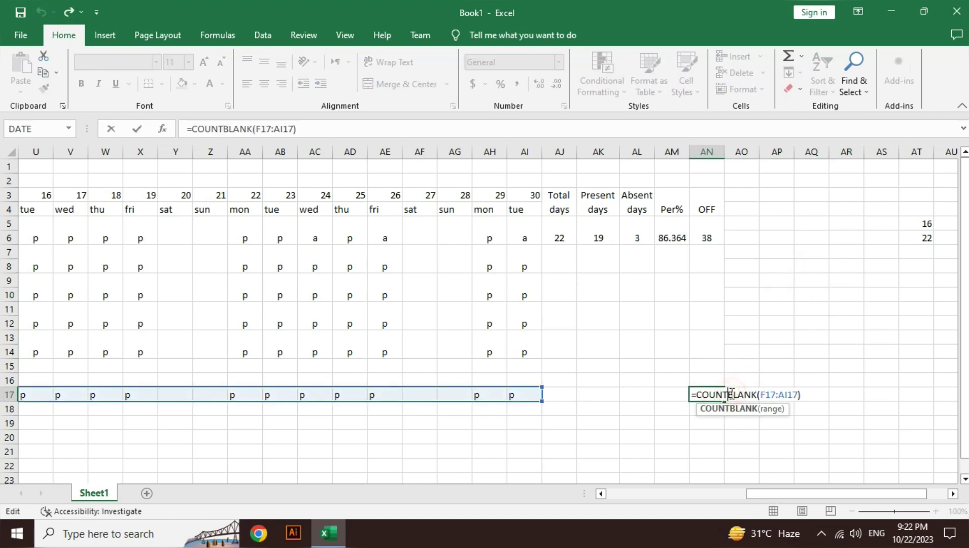
pyautogui.press('Return')
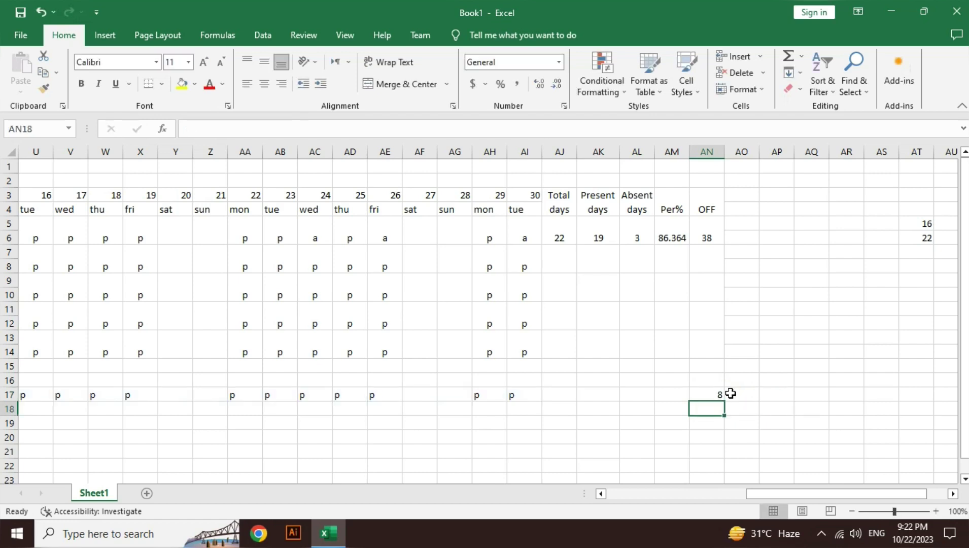
# Fill the first student's total, present, absent, percentage and off-day formulas in AJ5:AN5 down to row 14 for the remaining students.
pyautogui.click(559, 234)
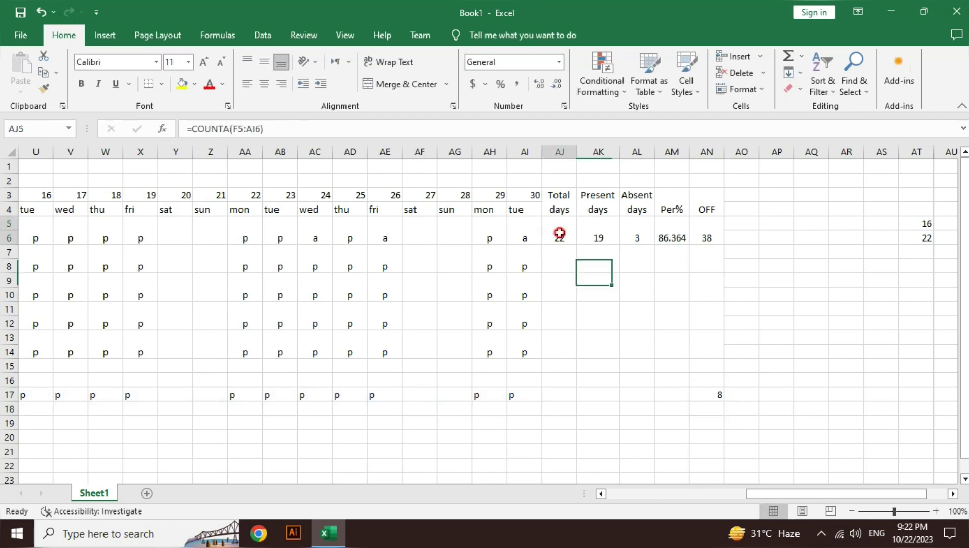
pyautogui.moveTo(559, 233); pyautogui.dragTo(726, 350)
pyautogui.click(740, 350)
pyautogui.click(747, 294)
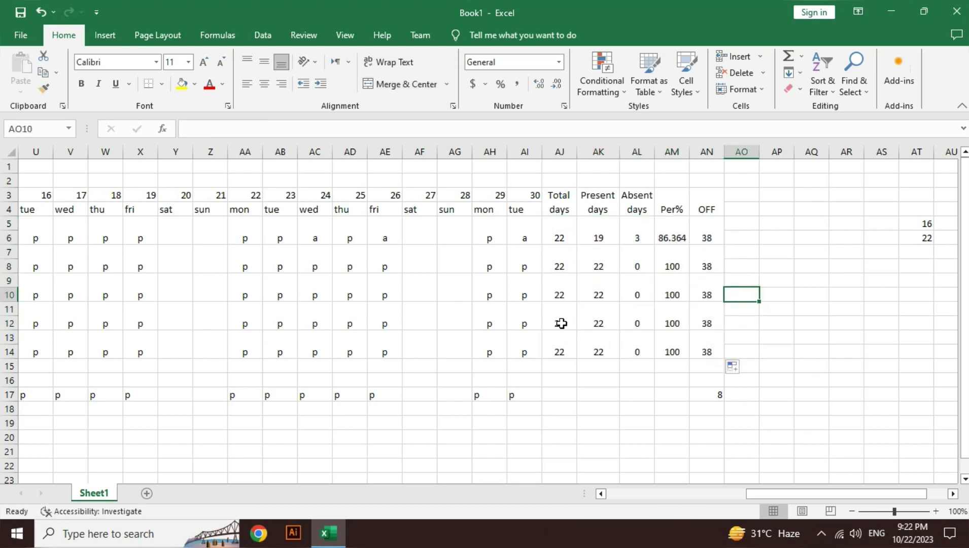
# Mark the fourth student absent with "a" on days 25 and 19, in AD11 and X11.
pyautogui.click(335, 304)
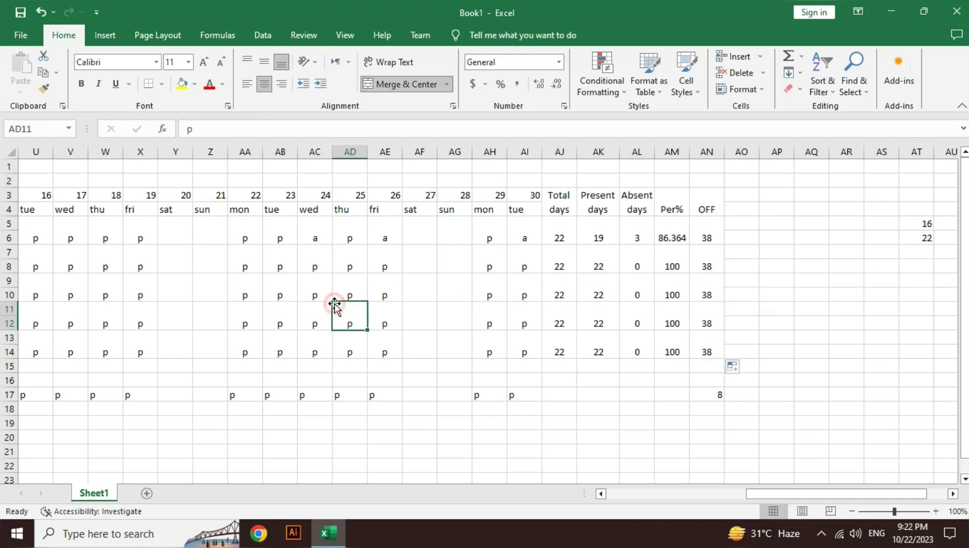
pyautogui.write('a')
pyautogui.press('Left')
pyautogui.press('Left')
pyautogui.press('Left')
pyautogui.press('Left')
pyautogui.press('Left')
pyautogui.press('Left')
pyautogui.write('a')
pyautogui.press('Left')
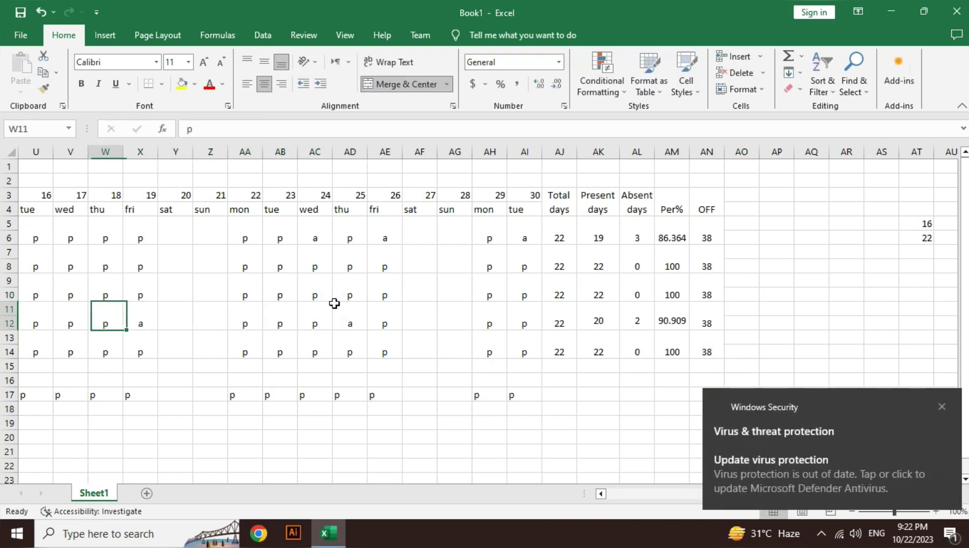
# Mark the second student absent with "a" on day 18 and the fifth student absent on day 19.
pyautogui.press('Up')
pyautogui.press('Up')
pyautogui.write('a')
pyautogui.press('Return')
pyautogui.press('Down')
pyautogui.press('Down')
pyautogui.press('Right')
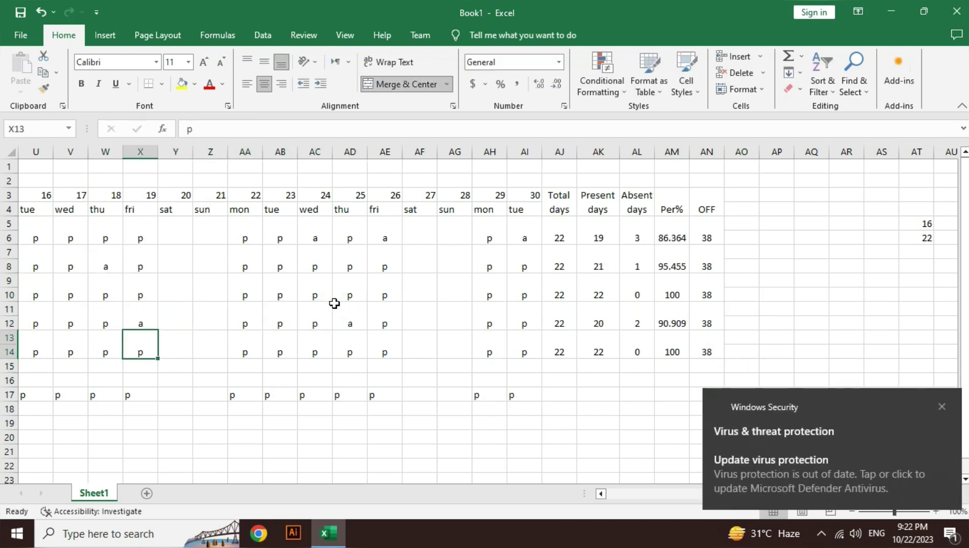
pyautogui.write('a')
# Mark the fifth and fourth students absent with "a" on day 10, in O13 and O11.
pyautogui.press('Left')
pyautogui.press('Left')
pyautogui.press('Left')
pyautogui.press('Left')
pyautogui.press('Left')
pyautogui.press('Left')
pyautogui.press('Left')
pyautogui.press('Left')
pyautogui.press('Left')
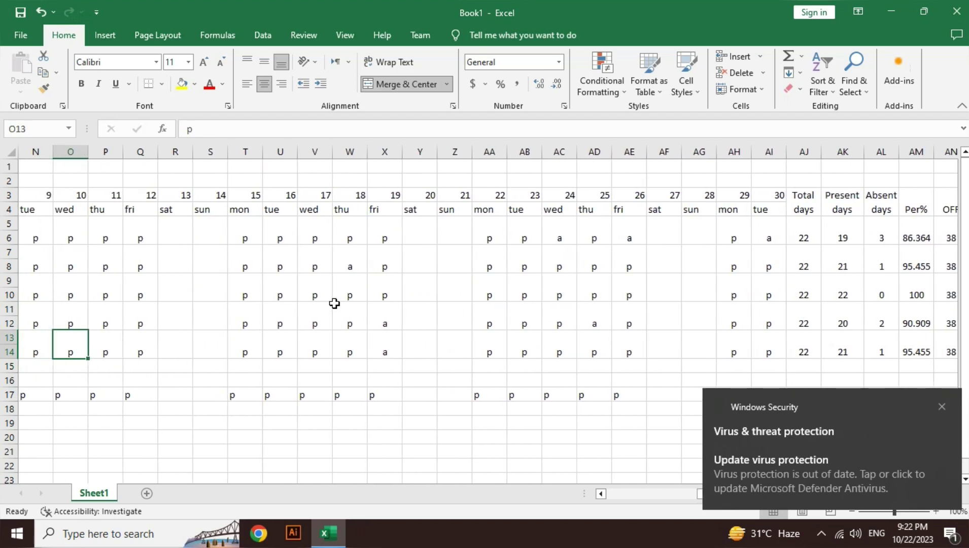
pyautogui.press('Down')
pyautogui.write('a')
pyautogui.press('Up')
pyautogui.press('Up')
pyautogui.write('a')
# Mark the third and fifth students absent with "a" on day 4, in I9 and I13.
pyautogui.press('Up')
pyautogui.press('Left')
pyautogui.press('Left')
pyautogui.press('Left')
pyautogui.press('Left')
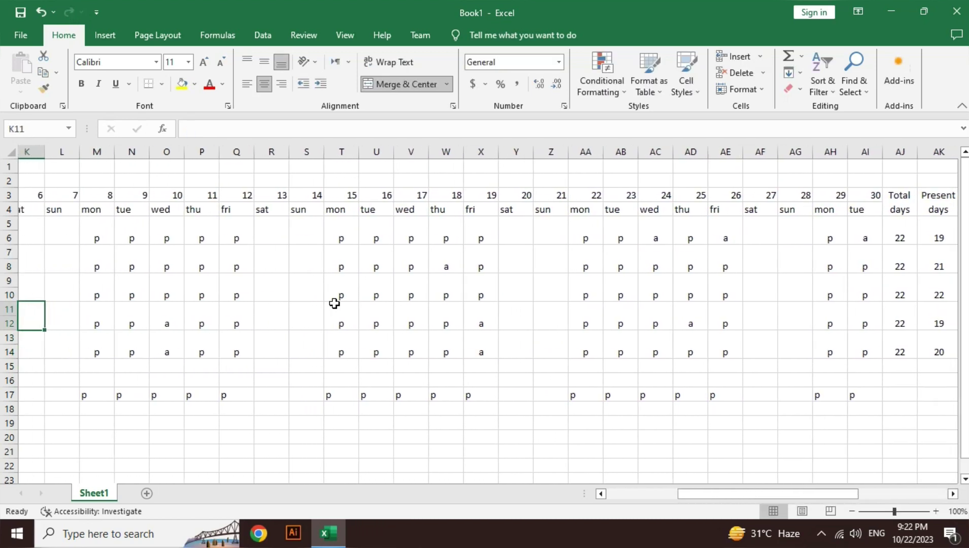
pyautogui.press('Left')
pyautogui.press('Left')
pyautogui.press('Up')
pyautogui.write('a')
pyautogui.press('Down')
pyautogui.press('Down')
pyautogui.press('Down')
pyautogui.press('Down')
pyautogui.press('Down')
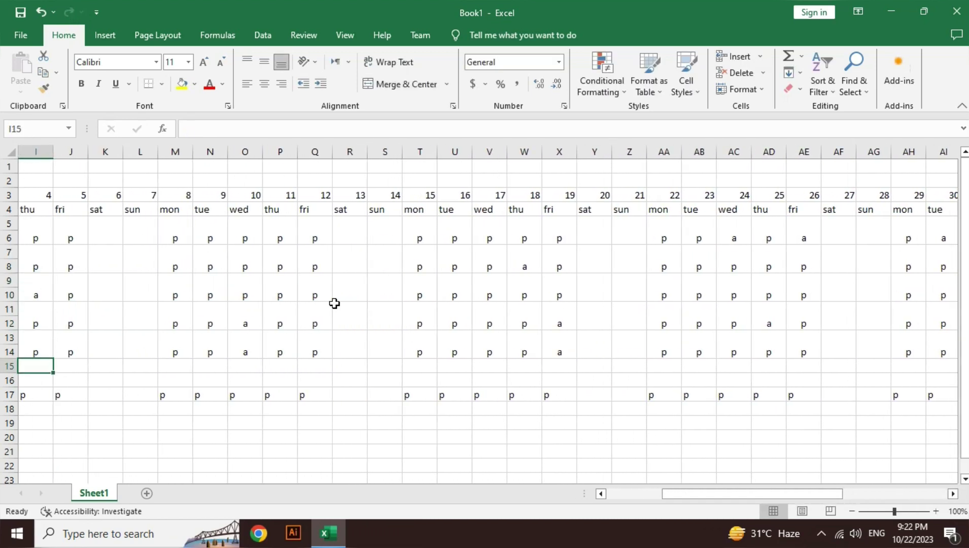
pyautogui.press('Up')
pyautogui.write('a')
# Review the fifth student's marks across the month and the summary columns for all students.
pyautogui.press('Right')
pyautogui.press('Right')
pyautogui.press('Right')
pyautogui.press('Right')
pyautogui.press('Right')
pyautogui.press('Right')
pyautogui.press('Right')
pyautogui.press('Right')
pyautogui.press('Right')
pyautogui.press('Right')
pyautogui.press('Right')
pyautogui.press('Right')
pyautogui.press('Right')
pyautogui.press('Right')
pyautogui.press('Right')
pyautogui.press('Right')
pyautogui.press('Right')
pyautogui.press('Right')
pyautogui.press('Right')
pyautogui.press('Right')
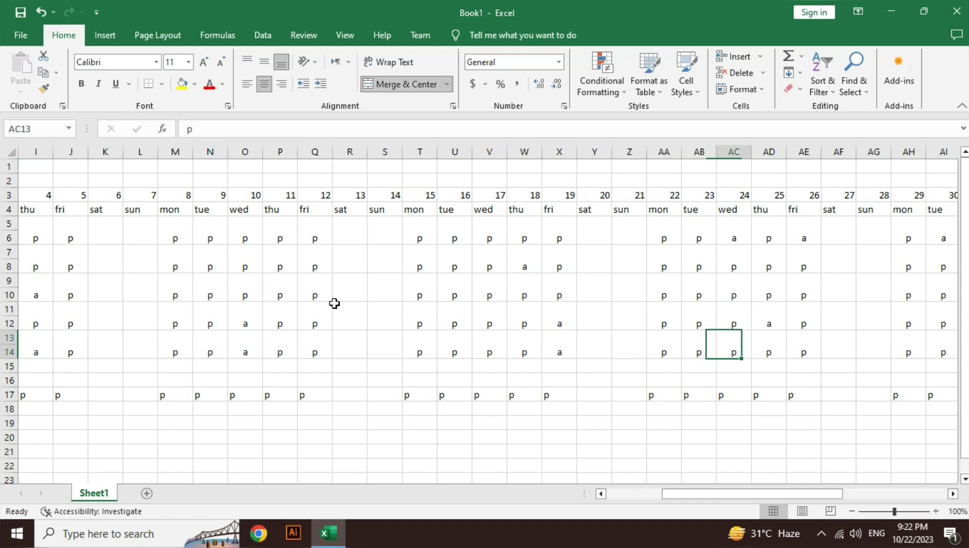
pyautogui.press('Right')
pyautogui.press('Right')
pyautogui.press('Right')
pyautogui.press('Right')
pyautogui.press('Right')
pyautogui.press('Right')
pyautogui.press('Right')
pyautogui.press('Right')
pyautogui.press('Right')
pyautogui.press('Right')
pyautogui.press('Right')
pyautogui.press('Right')
pyautogui.press('Right')
pyautogui.press('Right')
pyautogui.press('Right')
pyautogui.press('Right')
pyautogui.press('Right')
# Apply All Borders to the whole attendance table, from the roll number column through the OFF column, C3:AN14.
pyautogui.press('Left')
pyautogui.press('Left')
pyautogui.press('Left')
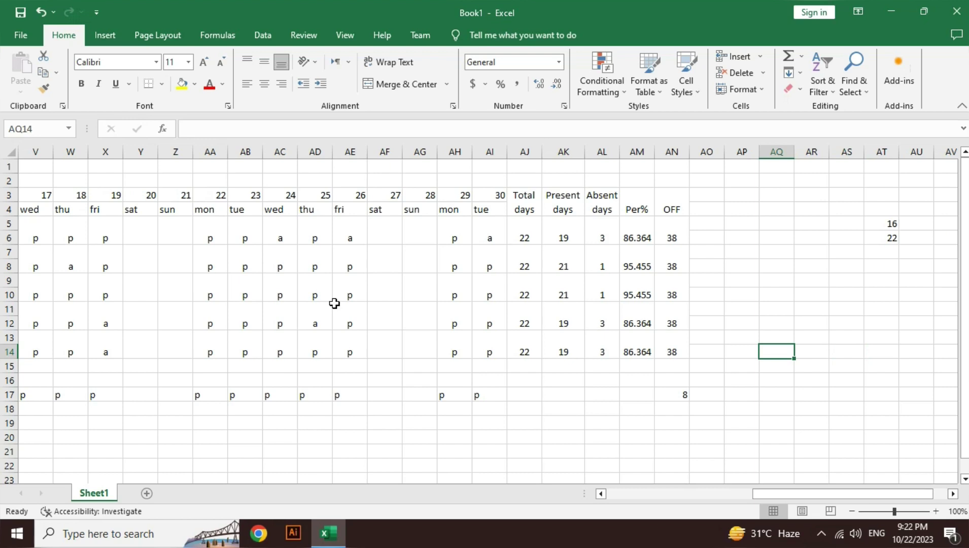
pyautogui.press('Left')
pyautogui.press('Left')
pyautogui.press('Left')
pyautogui.hotkey('shift', 'Up')
pyautogui.hotkey('shift', 'Up')
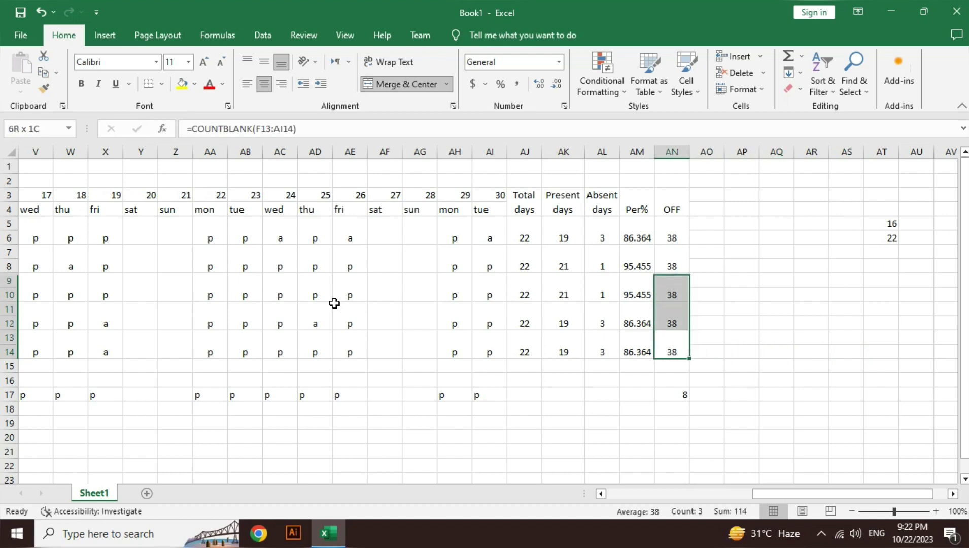
pyautogui.hotkey('shift', 'Up')
pyautogui.hotkey('shift', 'Up')
pyautogui.hotkey('shift', 'Up')
pyautogui.hotkey('shift', 'Left')
pyautogui.hotkey('shift', 'Left')
pyautogui.hotkey('shift', 'Left')
pyautogui.hotkey('shift', 'Left')
pyautogui.hotkey('shift', 'Left')
pyautogui.hotkey('shift', 'Left')
pyautogui.hotkey('shift', 'Left')
pyautogui.hotkey('shift', 'Left')
pyautogui.hotkey('shift', 'Left')
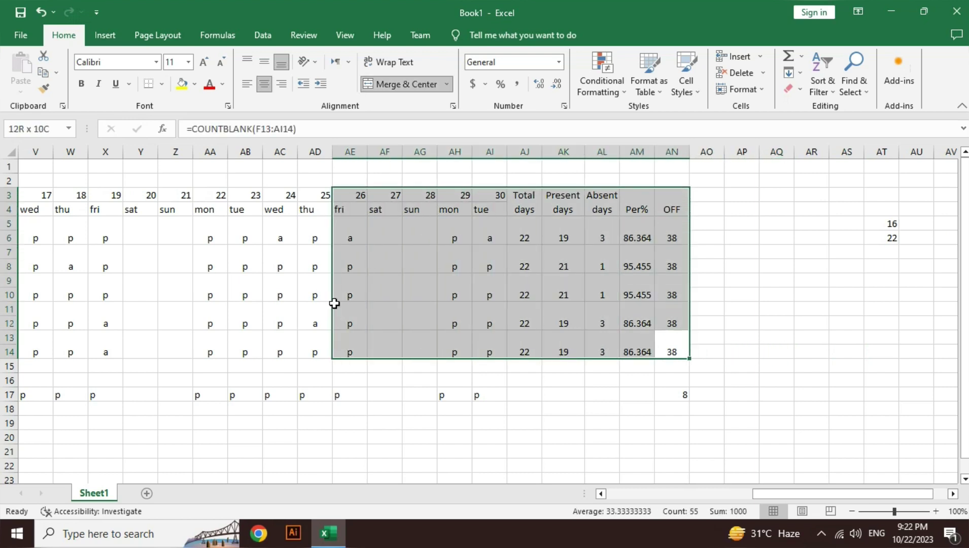
pyautogui.hotkey('shift', 'Left')
pyautogui.hotkey('shift', 'Left')
pyautogui.hotkey('shift', 'Left')
pyautogui.hotkey('shift', 'Left')
pyautogui.hotkey('shift', 'Left')
pyautogui.hotkey('shift', 'Left')
pyautogui.hotkey('shift', 'Left')
pyautogui.hotkey('shift', 'Left')
pyautogui.hotkey('shift', 'Left')
pyautogui.hotkey('shift', 'Left')
pyautogui.hotkey('shift', 'Left')
pyautogui.hotkey('shift', 'Left')
pyautogui.hotkey('shift', 'Left')
pyautogui.hotkey('shift', 'Left')
pyautogui.hotkey('shift', 'Left')
pyautogui.hotkey('shift', 'Left')
pyautogui.hotkey('shift', 'Left')
pyautogui.hotkey('shift', 'Left')
pyautogui.hotkey('shift', 'Left')
pyautogui.hotkey('shift', 'Left')
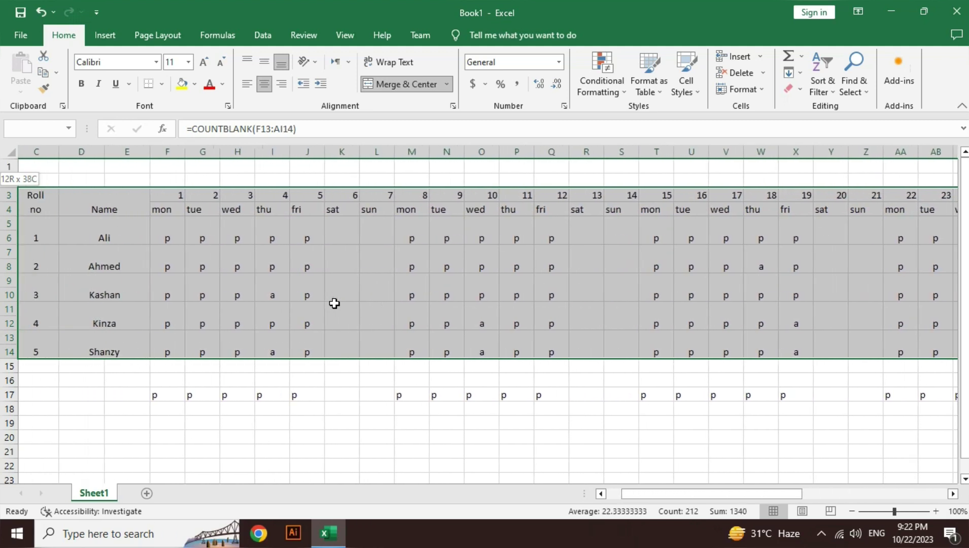
pyautogui.click(163, 87)
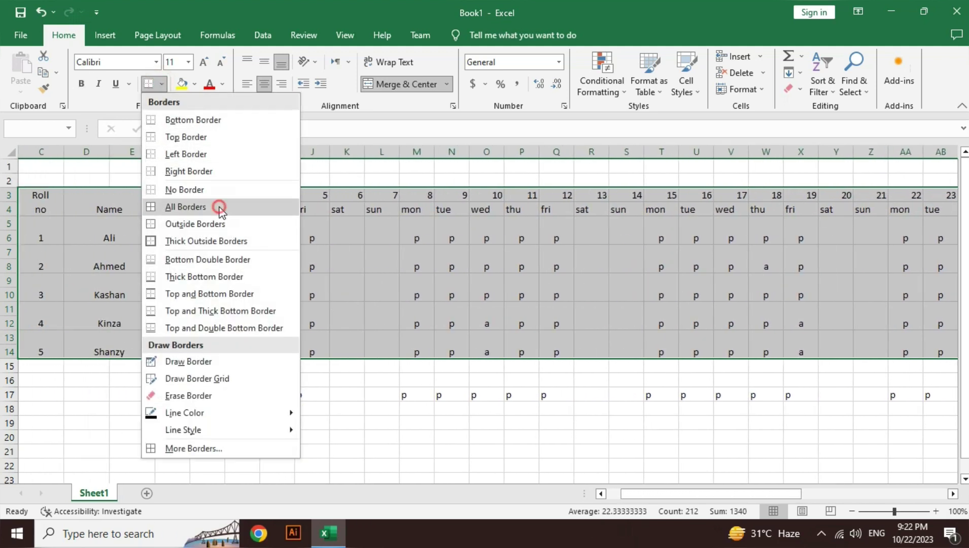
pyautogui.click(220, 207)
pyautogui.click(412, 312)
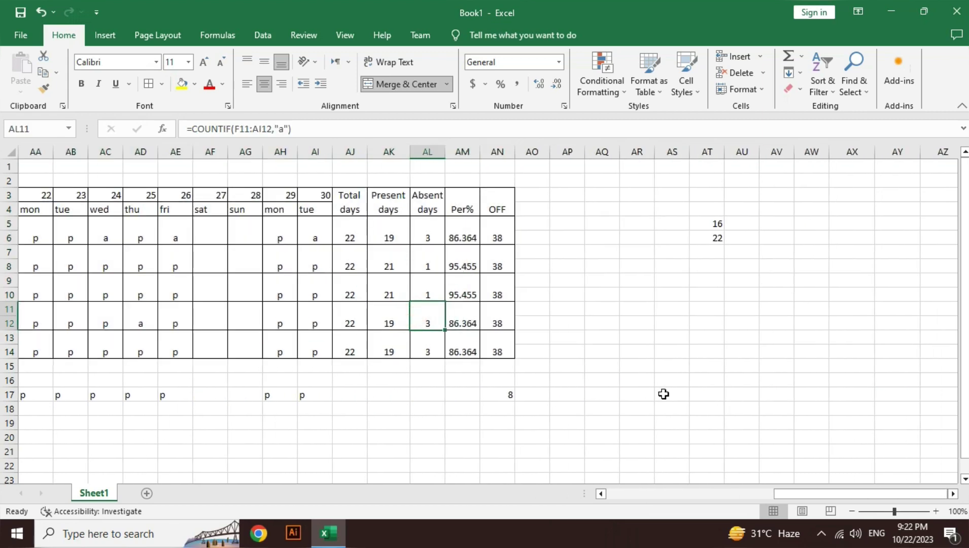
# Add a conditional format to the marks in F5:AI14 that gives text containing "p" Green Fill with Dark Green Text.
pyautogui.moveTo(823, 495); pyautogui.dragTo(661, 502)
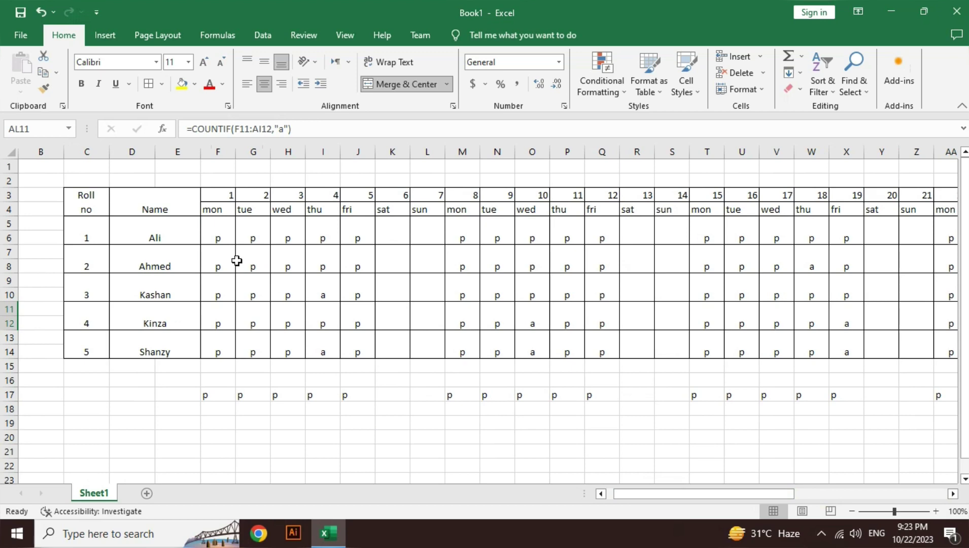
pyautogui.click(219, 223)
pyautogui.hotkey('shift', 'Down')
pyautogui.hotkey('shift', 'Down')
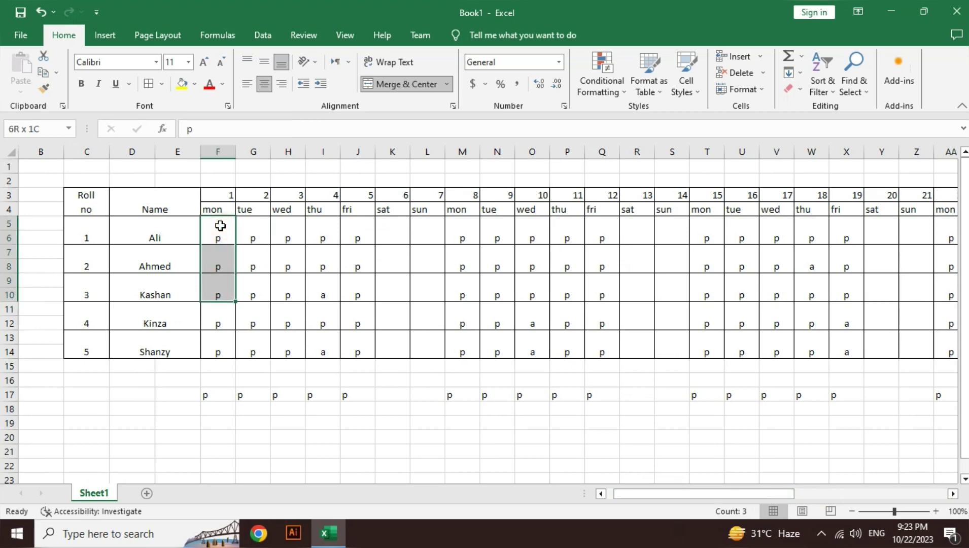
pyautogui.hotkey('shift', 'Down')
pyautogui.hotkey('shift', 'Down')
pyautogui.hotkey('shift', 'Right')
pyautogui.hotkey('shift', 'Right')
pyautogui.hotkey('shift', 'Right')
pyautogui.hotkey('shift', 'Right')
pyautogui.hotkey('shift', 'Right')
pyautogui.hotkey('shift', 'Right')
pyautogui.hotkey('shift', 'Right')
pyautogui.hotkey('shift', 'Right')
pyautogui.hotkey('shift', 'Right')
pyautogui.hotkey('shift', 'Right')
pyautogui.hotkey('shift', 'Right')
pyautogui.hotkey('shift', 'Right')
pyautogui.hotkey('shift', 'Right')
pyautogui.hotkey('shift', 'Right')
pyautogui.hotkey('shift', 'Right')
pyautogui.hotkey('shift', 'Right')
pyautogui.hotkey('shift', 'Right')
pyautogui.hotkey('shift', 'Right')
pyautogui.hotkey('shift', 'Right')
pyautogui.hotkey('shift', 'Right')
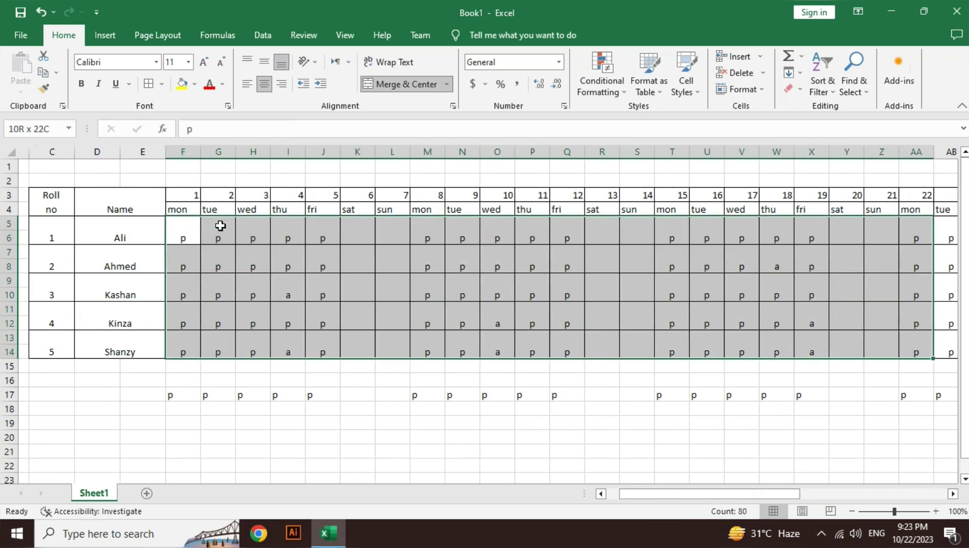
pyautogui.hotkey('shift', 'Right')
pyautogui.hotkey('shift', 'Right')
pyautogui.hotkey('shift', 'Right')
pyautogui.hotkey('shift', 'Right')
pyautogui.hotkey('shift', 'Right')
pyautogui.hotkey('shift', 'Right')
pyautogui.hotkey('shift', 'Right')
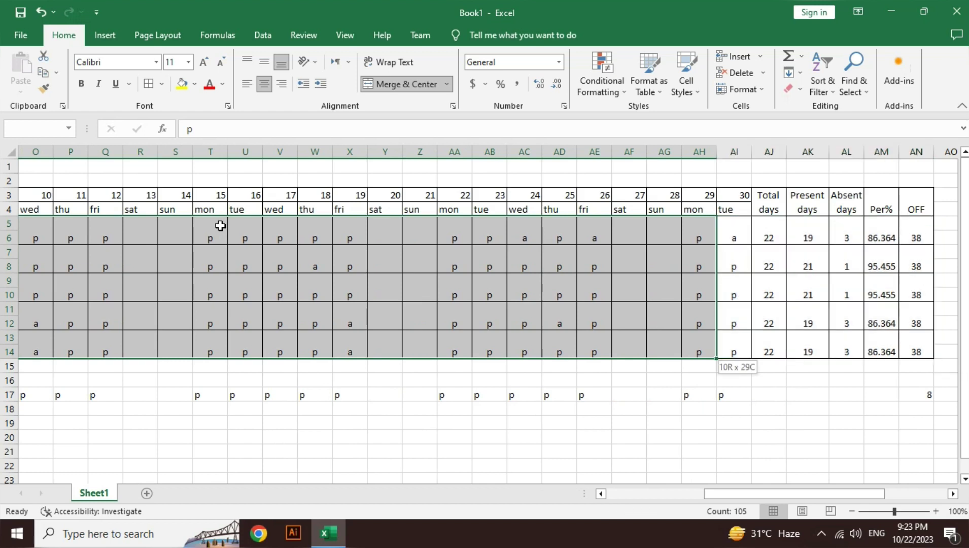
pyautogui.hotkey('shift', 'Right')
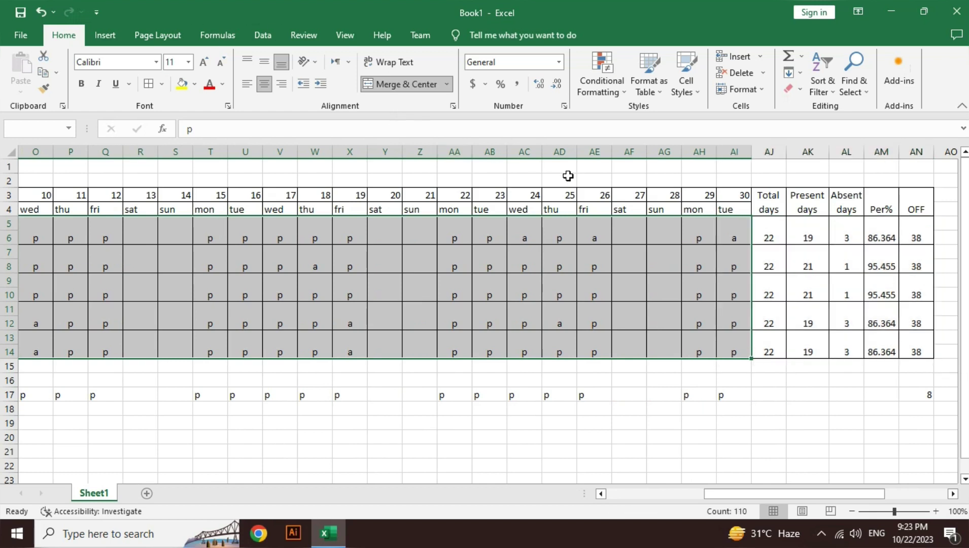
pyautogui.click(608, 84)
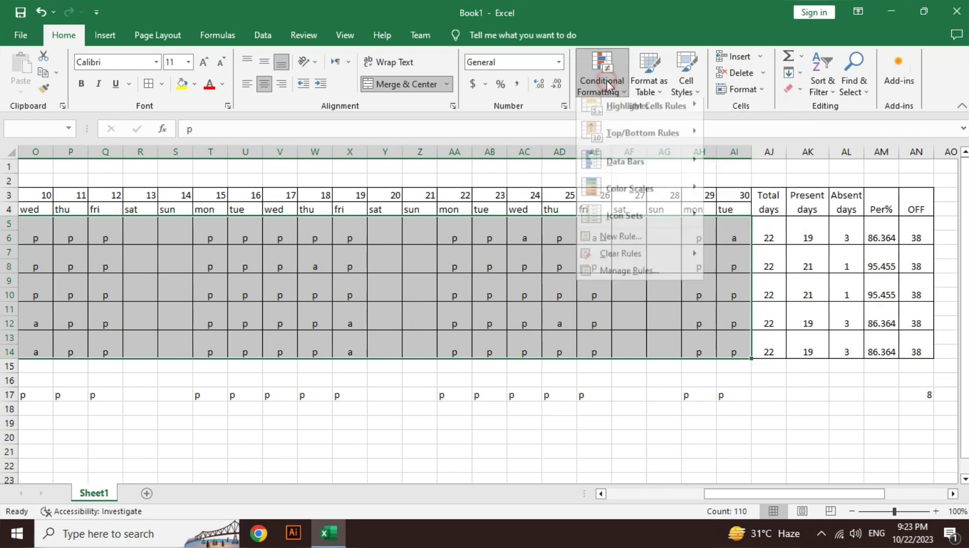
pyautogui.moveTo(645, 130)
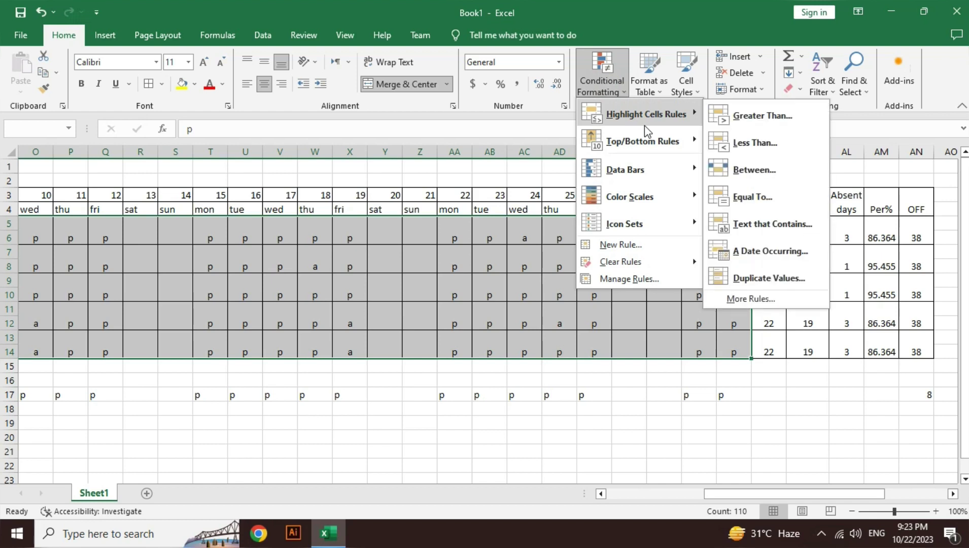
pyautogui.click(771, 224)
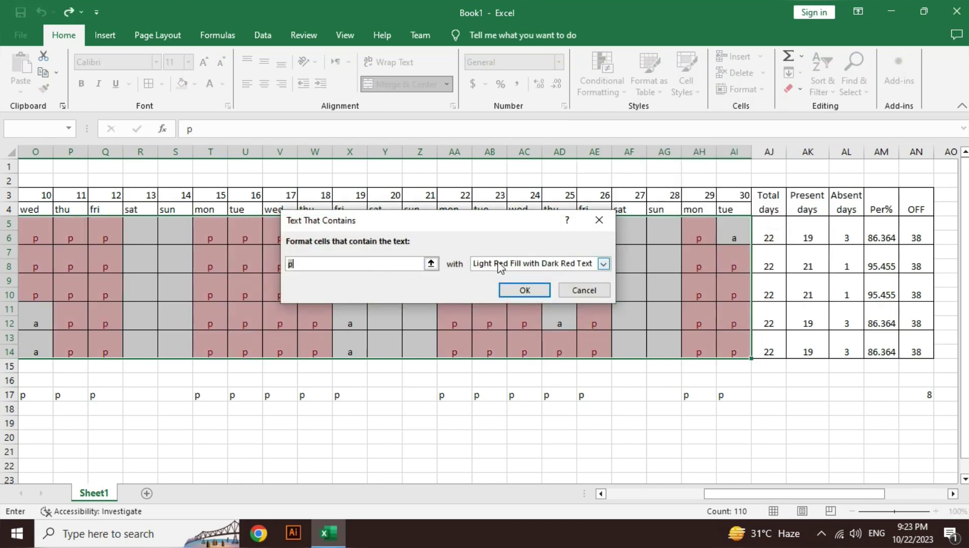
pyautogui.click(604, 264)
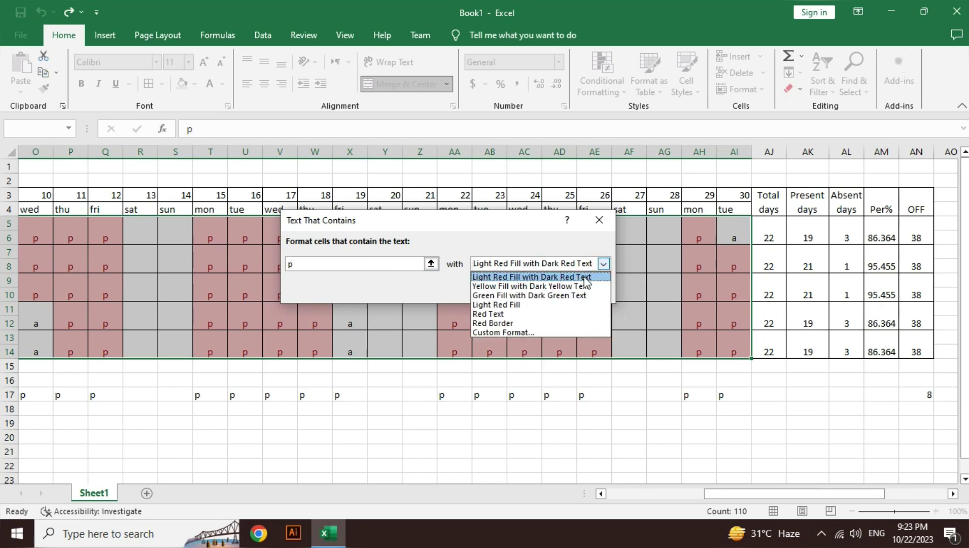
pyautogui.click(568, 295)
pyautogui.click(536, 291)
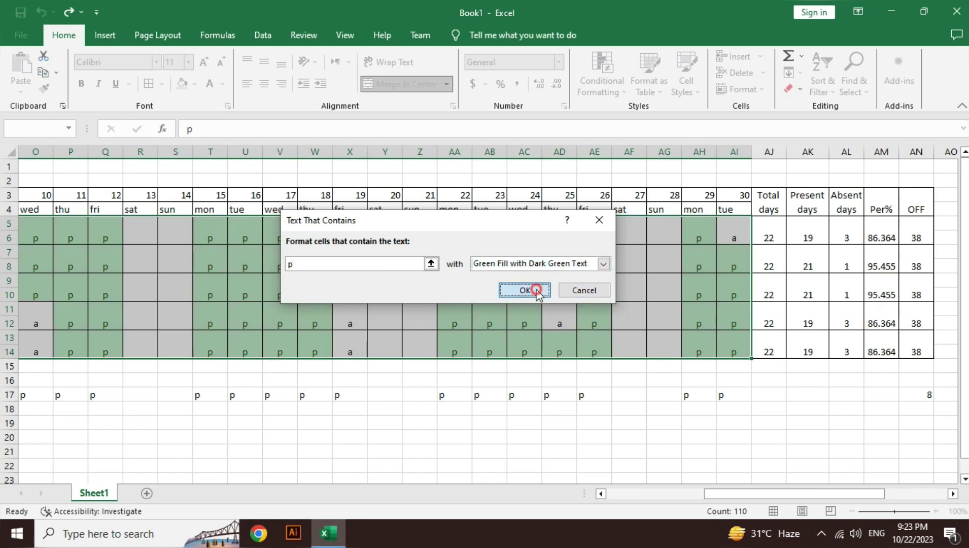
# Add a conditional format to the same marks that gives text containing "a" Light Red Fill with Dark Red Text.
pyautogui.click(602, 74)
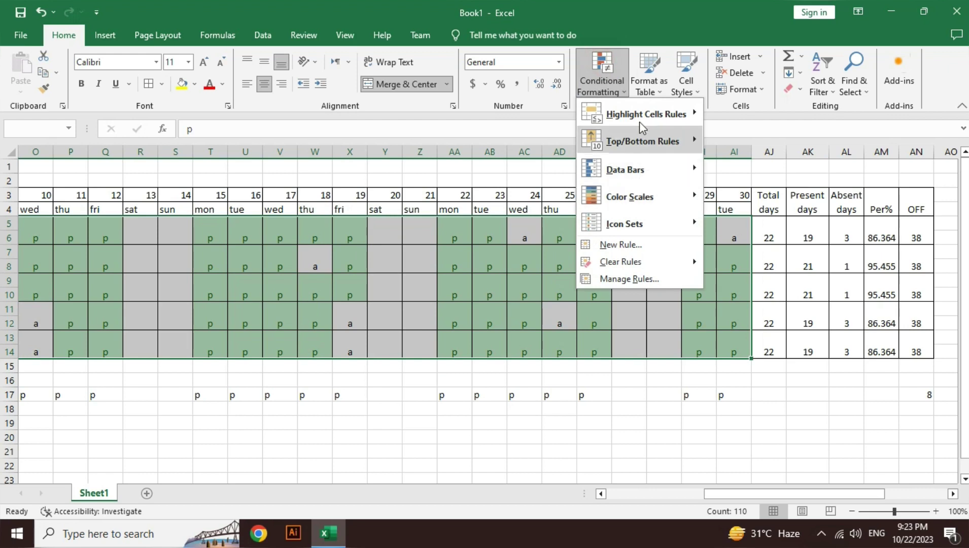
pyautogui.moveTo(641, 115)
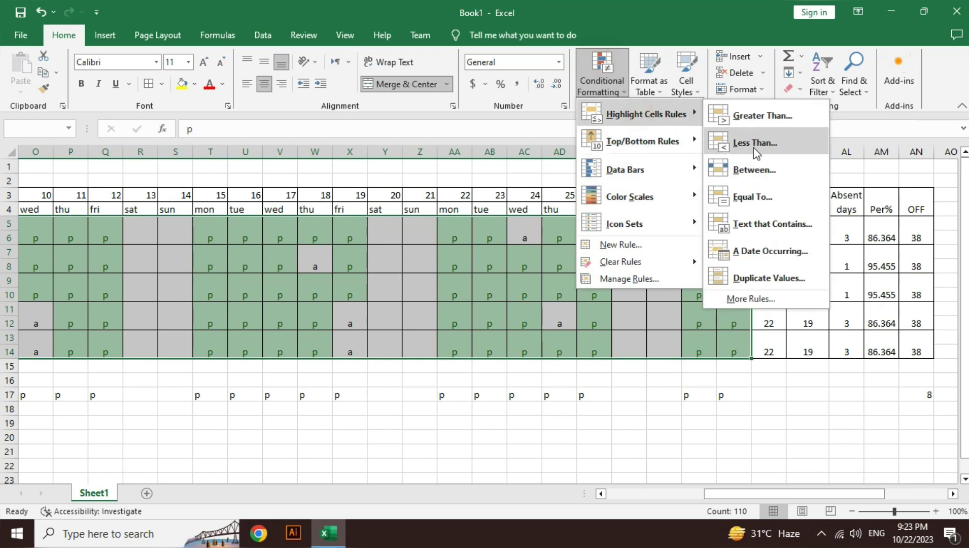
pyautogui.click(758, 228)
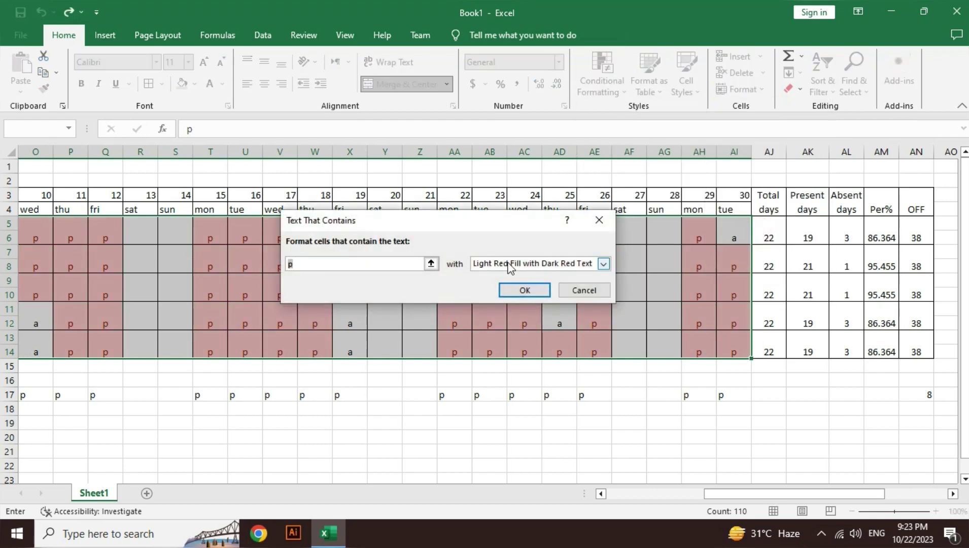
pyautogui.write('a')
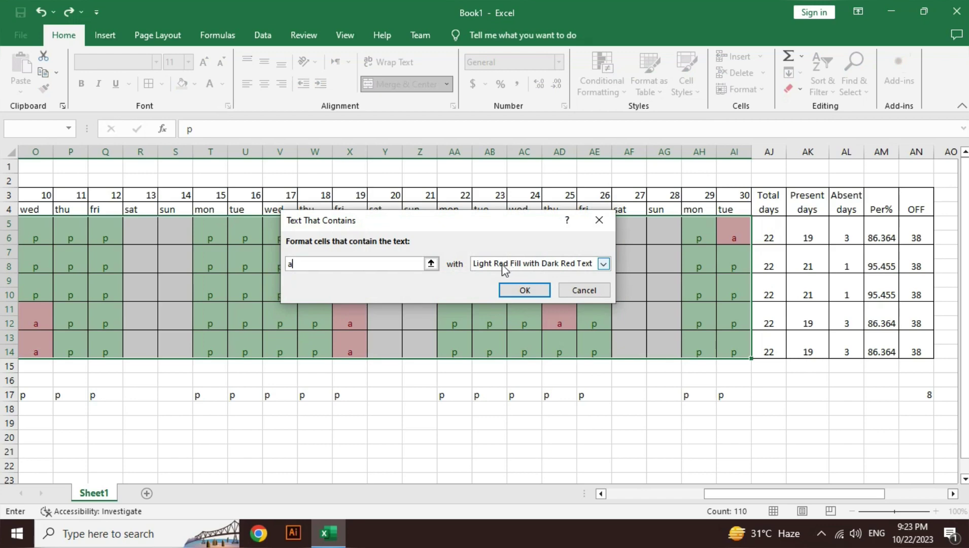
pyautogui.click(532, 291)
pyautogui.click(528, 398)
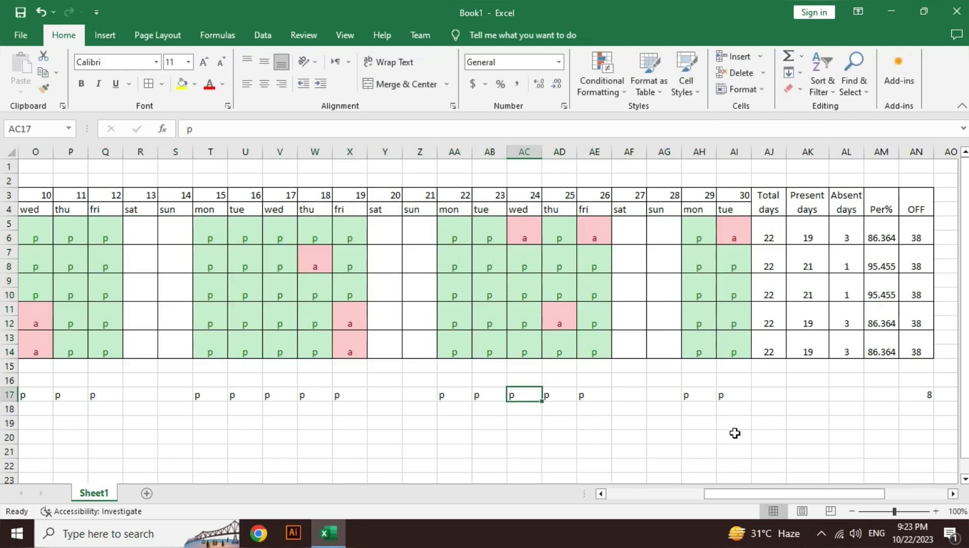
# Mark the first student absent with "a" on day 12, in Q5.
pyautogui.click(851, 512)
pyautogui.click(851, 512)
pyautogui.click(850, 512)
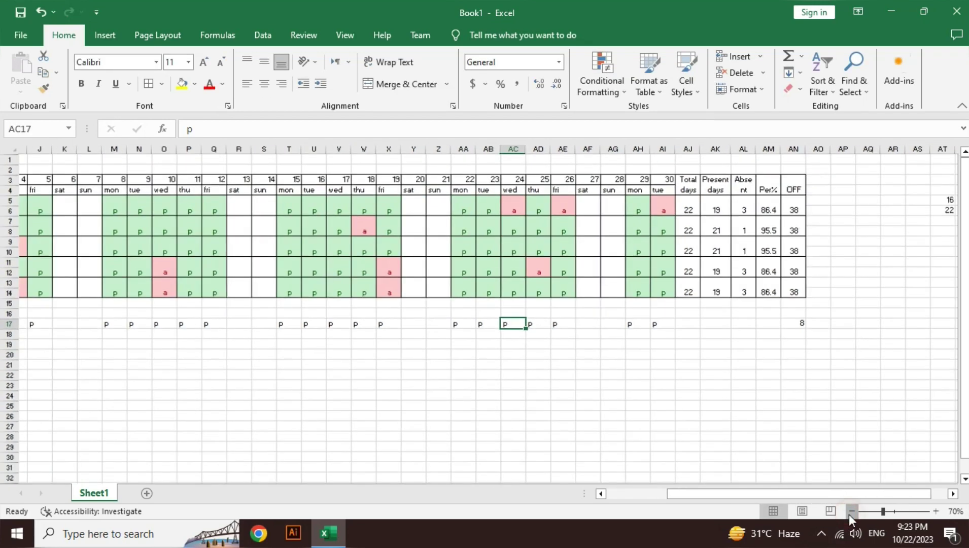
pyautogui.click(851, 512)
pyautogui.click(851, 512)
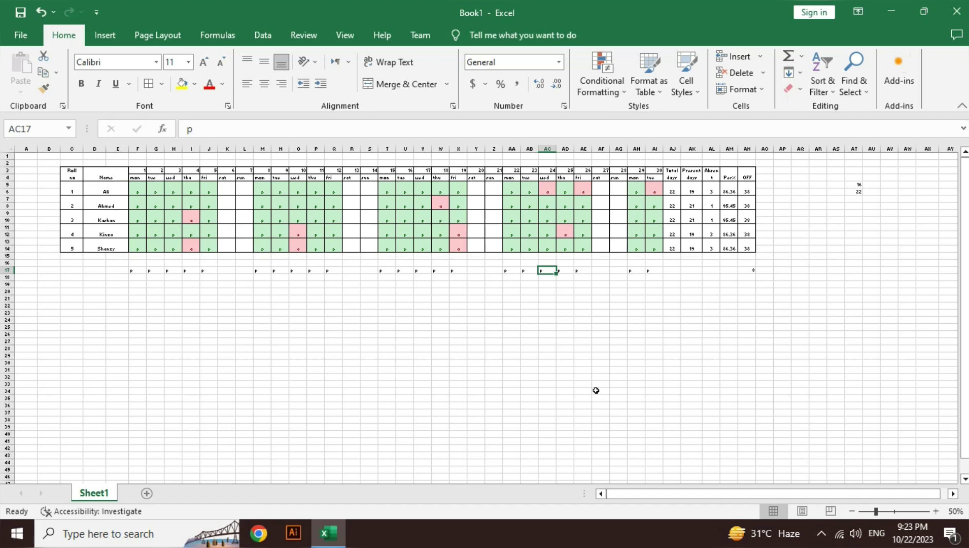
pyautogui.click(326, 192)
pyautogui.write('a')
pyautogui.press('Return')
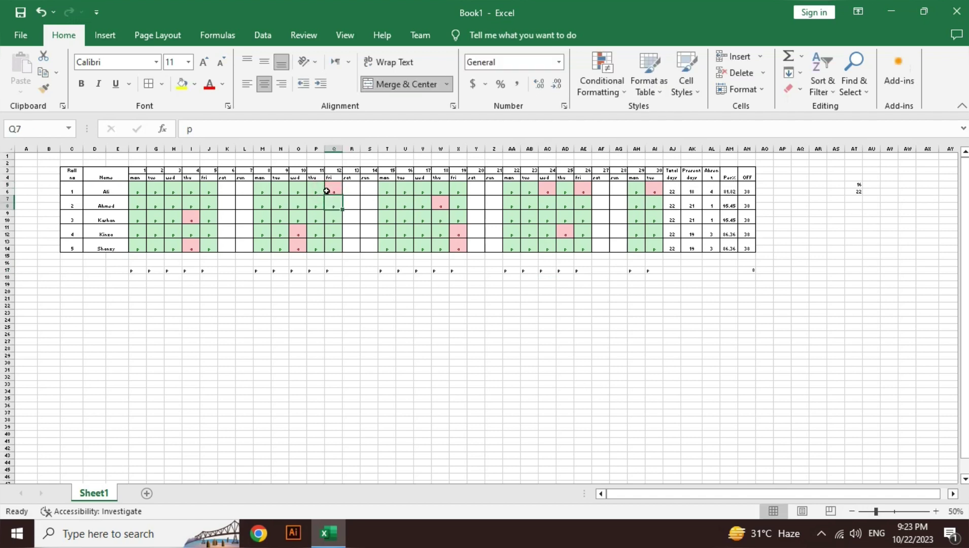
# Change the third student's mark on day 4, in I9, to present with "p".
pyautogui.press('Left')
pyautogui.press('Left')
pyautogui.press('Left')
pyautogui.press('Left')
pyautogui.press('Down')
pyautogui.press('Down')
pyautogui.press('Left')
pyautogui.press('Left')
pyautogui.press('Left')
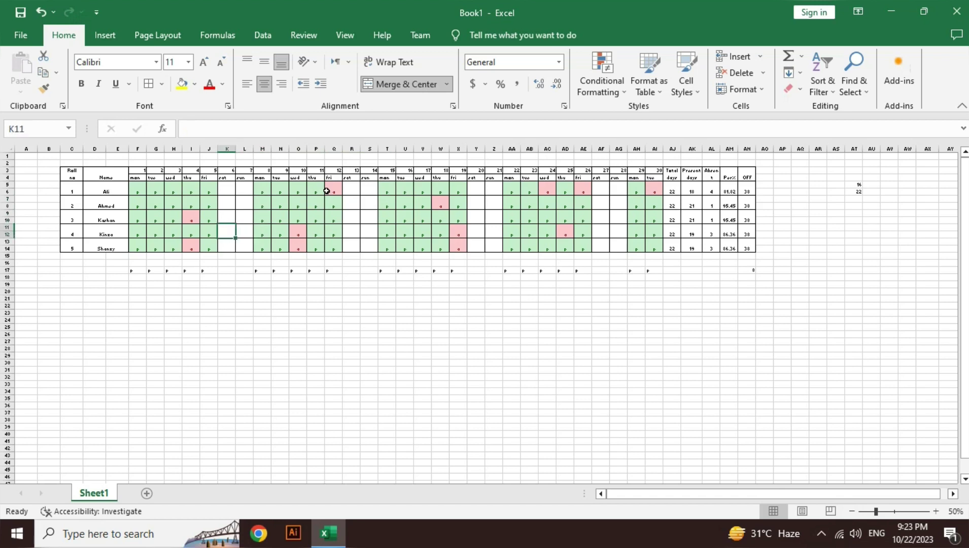
pyautogui.press('Up')
pyautogui.press('Left')
pyautogui.write('p')
pyautogui.press('Return')
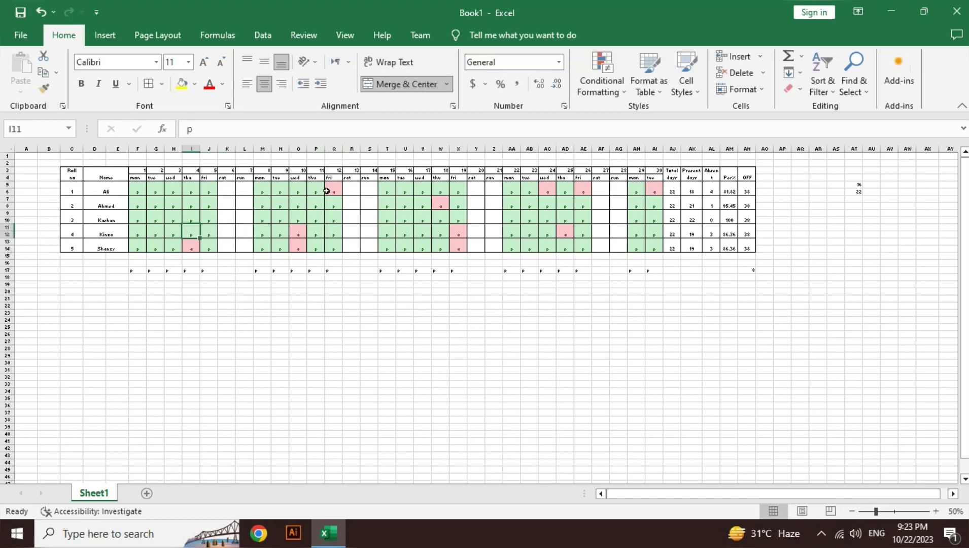
# Mark the first student absent with "a" on day 4, in I5.
pyautogui.press('Up')
pyautogui.press('Up')
pyautogui.press('Up')
pyautogui.write('a')
pyautogui.press('Return')
# Mark the third student absent with "a" on day 8, in M9.
pyautogui.press('Right')
pyautogui.press('Right')
pyautogui.press('Down')
pyautogui.press('Right')
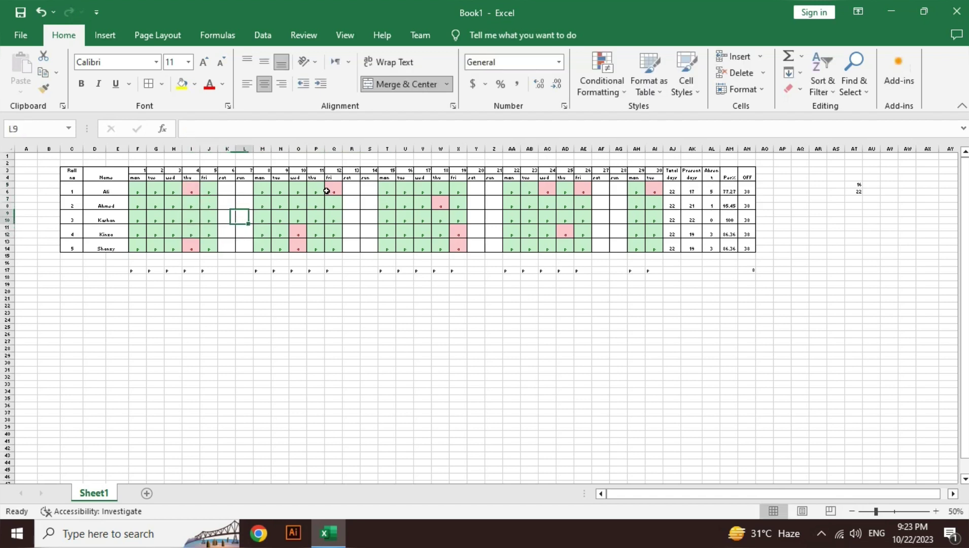
pyautogui.press('Right')
pyautogui.write('a')
pyautogui.press('Right')
pyautogui.press('Right')
pyautogui.press('Right')
pyautogui.press('Right')
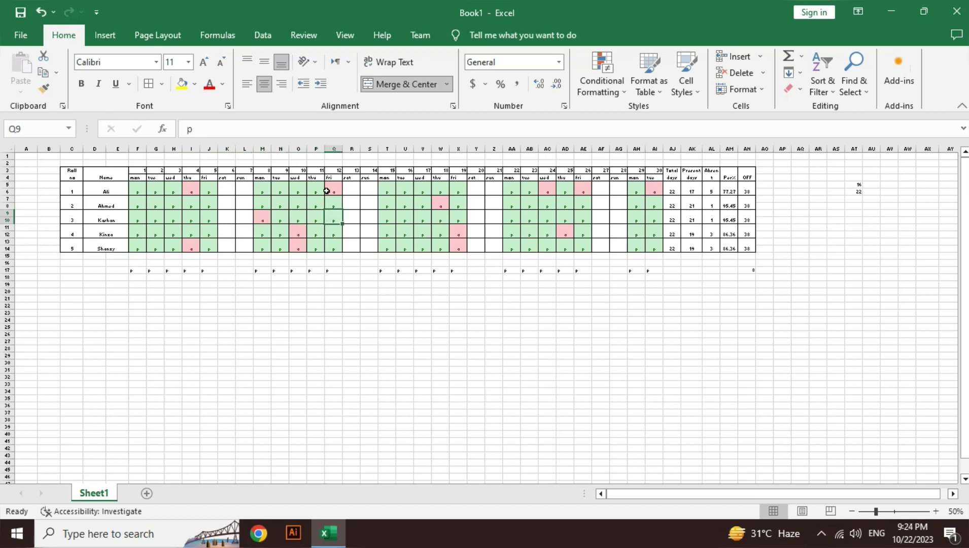
# Merge and center cells I1:AI1 above the attendance table and make row 1 roughly three times taller.
pyautogui.click(195, 157)
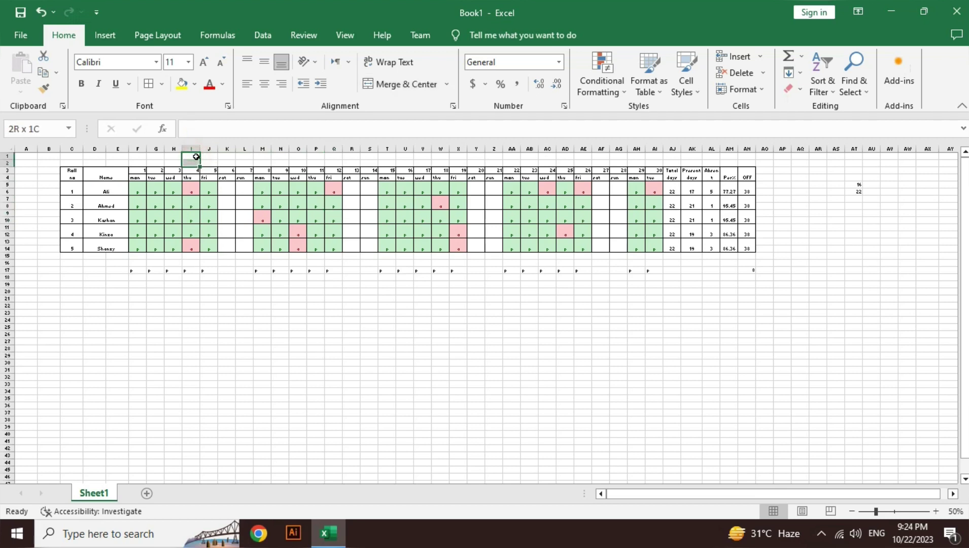
pyautogui.hotkey('shift', 'Right')
pyautogui.hotkey('shift', 'Right')
pyautogui.hotkey('shift', 'Right')
pyautogui.hotkey('shift', 'Right')
pyautogui.hotkey('shift', 'Right')
pyautogui.hotkey('shift', 'Right')
pyautogui.hotkey('shift', 'Right')
pyautogui.hotkey('shift', 'Right')
pyautogui.hotkey('shift', 'Right')
pyautogui.hotkey('shift', 'Right')
pyautogui.hotkey('shift', 'Right')
pyautogui.hotkey('shift', 'Right')
pyautogui.hotkey('shift', 'Right')
pyautogui.hotkey('shift', 'Right')
pyautogui.hotkey('shift', 'Right')
pyautogui.hotkey('shift', 'Right')
pyautogui.hotkey('shift', 'Right')
pyautogui.hotkey('shift', 'Right')
pyautogui.hotkey('shift', 'Right')
pyautogui.hotkey('shift', 'Right')
pyautogui.hotkey('shift', 'Right')
pyautogui.hotkey('shift', 'Right')
pyautogui.hotkey('shift', 'Right')
pyautogui.hotkey('shift', 'Right')
pyautogui.hotkey('shift', 'Right')
pyautogui.hotkey('shift', 'Right')
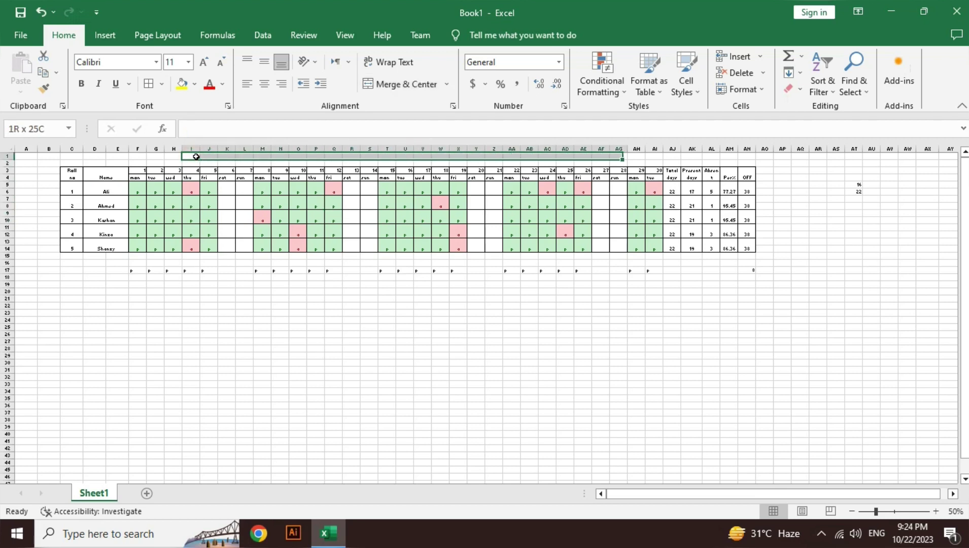
pyautogui.click(401, 85)
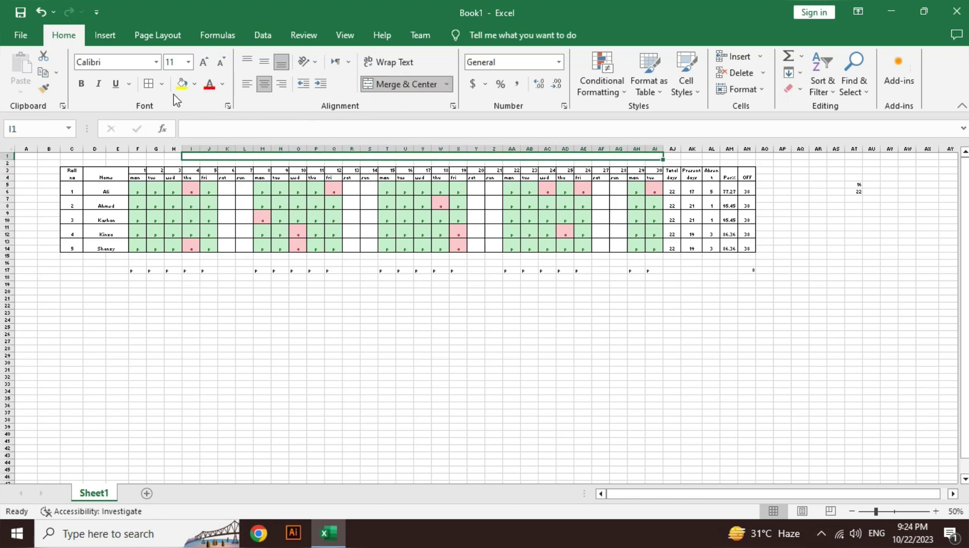
pyautogui.moveTo(11, 160); pyautogui.dragTo(11, 178)
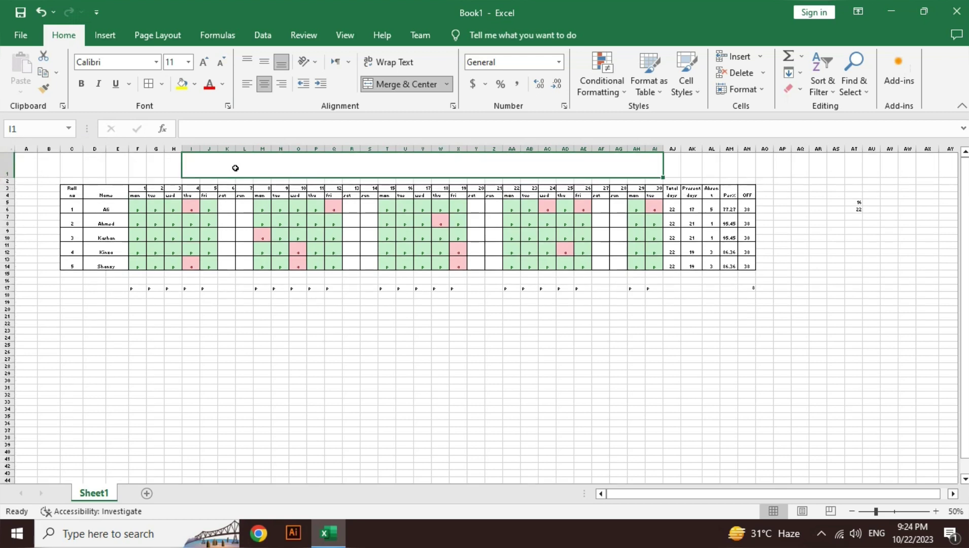
# Set the merged title cell's font size to 26 and enter "Attendance Sheet For The Month Of January 2023".
pyautogui.click(205, 62)
pyautogui.click(206, 62)
pyautogui.click(207, 62)
pyautogui.click(207, 62)
pyautogui.click(207, 62)
pyautogui.click(208, 62)
pyautogui.click(207, 62)
pyautogui.click(207, 62)
pyautogui.write('Attendance Sheet For The Month Of January 2023')
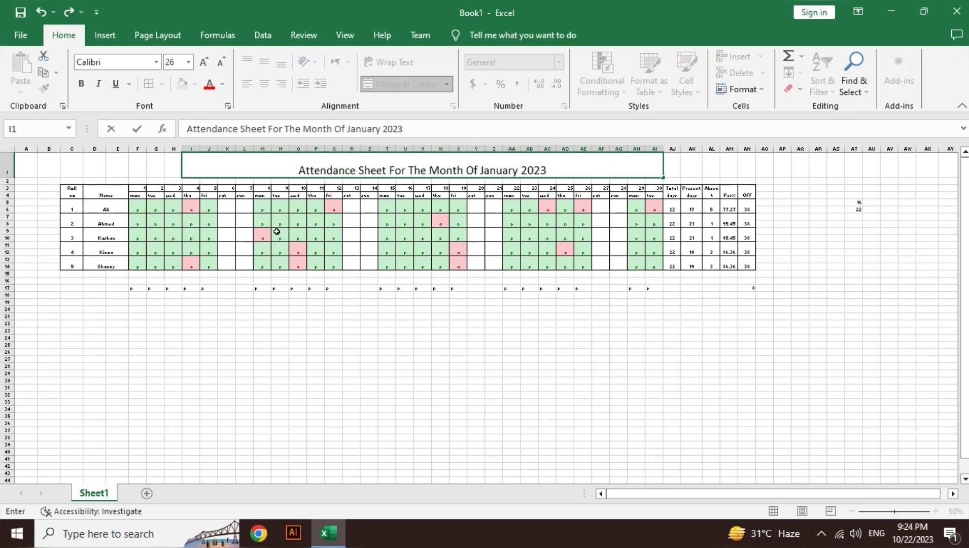
pyautogui.press('Return')
# Enlarge the sheet title in I1 to font size 36 and underline it.
pyautogui.press('Up')
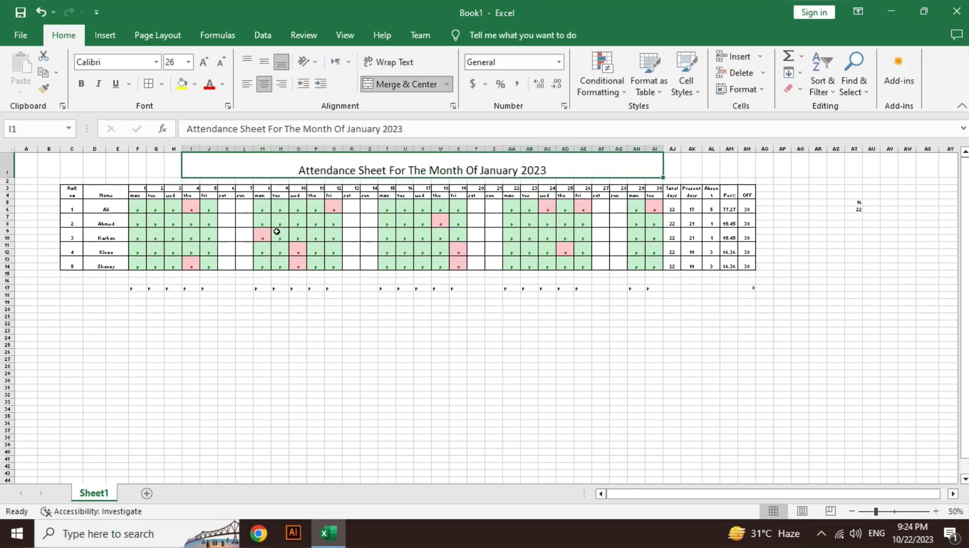
pyautogui.click(205, 64)
pyautogui.click(204, 64)
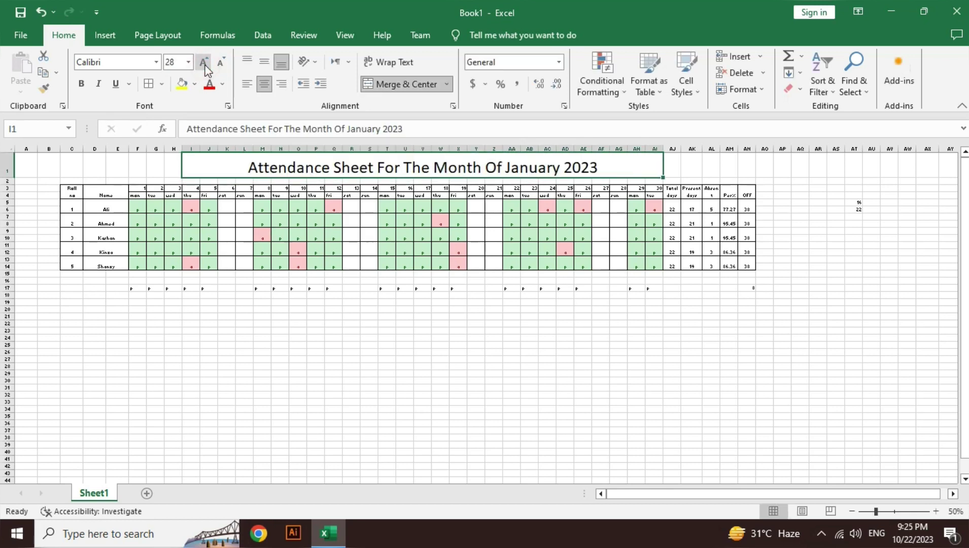
pyautogui.click(204, 64)
pyautogui.click(218, 62)
pyautogui.click(112, 90)
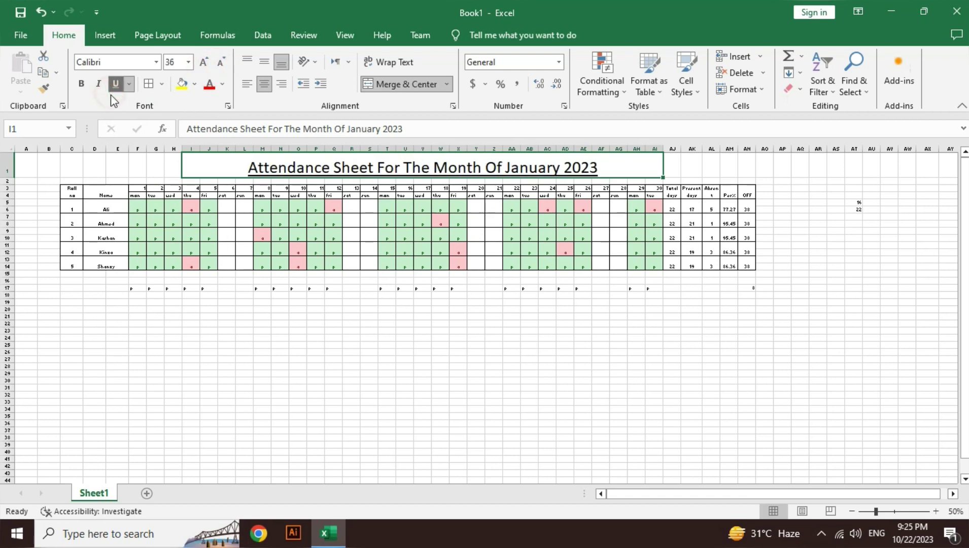
pyautogui.click(295, 353)
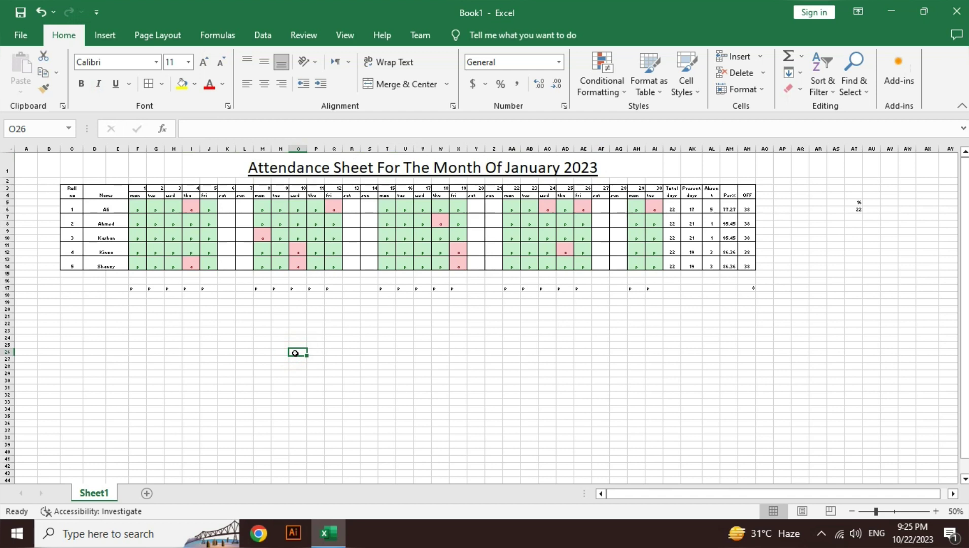